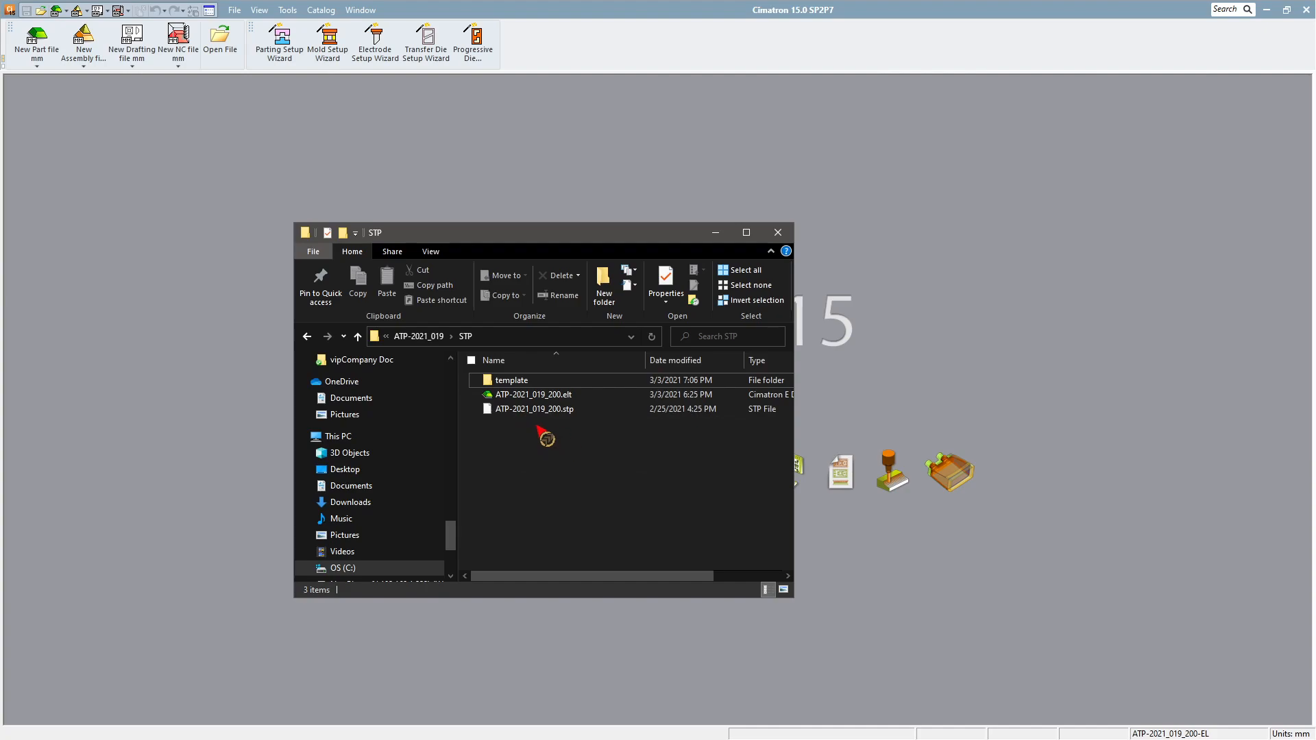
# Step: Open ATP-2021_019_200.elt from the STP folder, examine the plate and its inserted blocks from several angles, and close the part
pyautogui.click(529, 409)
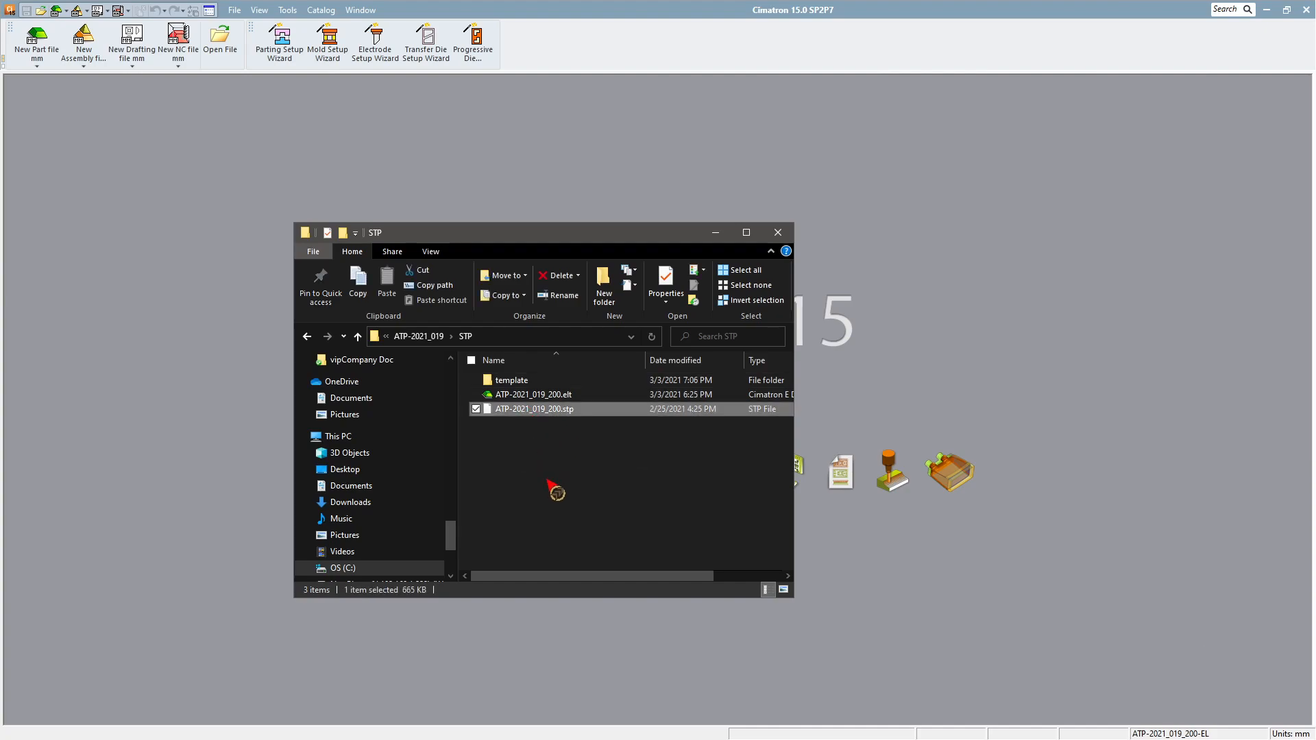
pyautogui.click(544, 433)
pyautogui.click(587, 398)
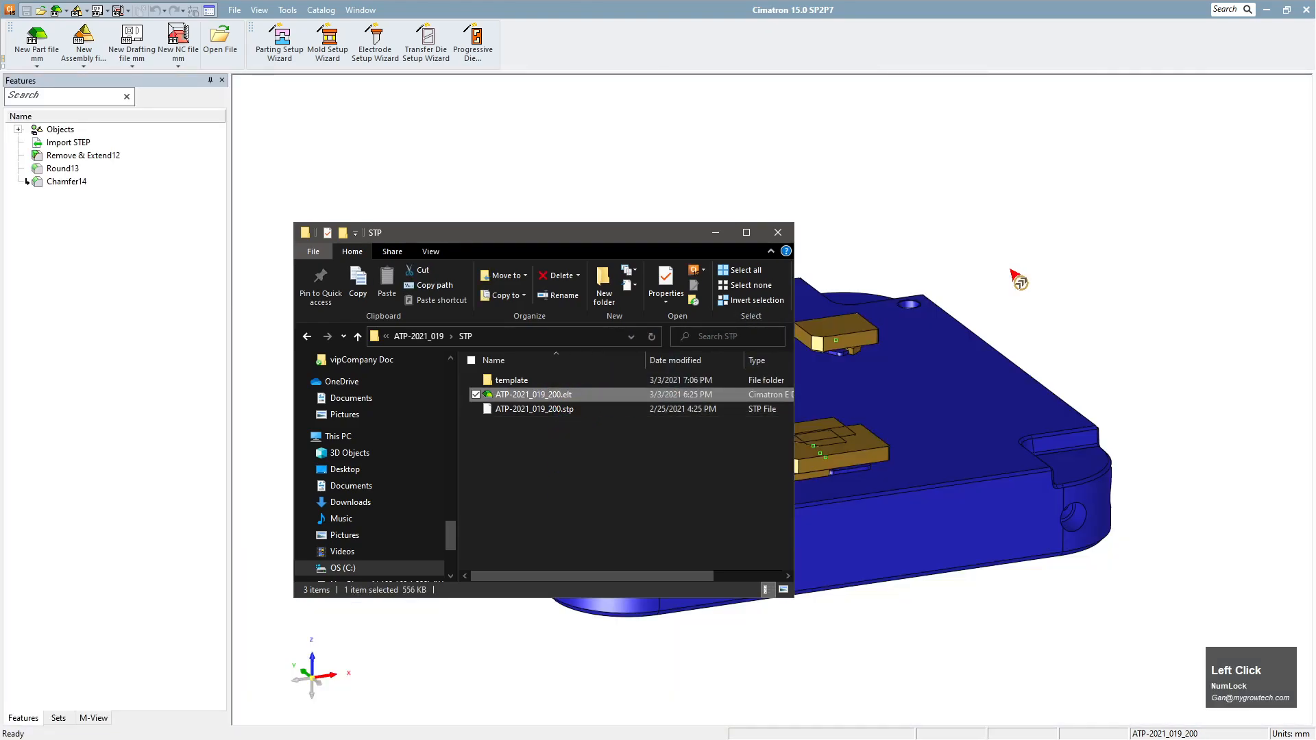
pyautogui.click(1030, 260)
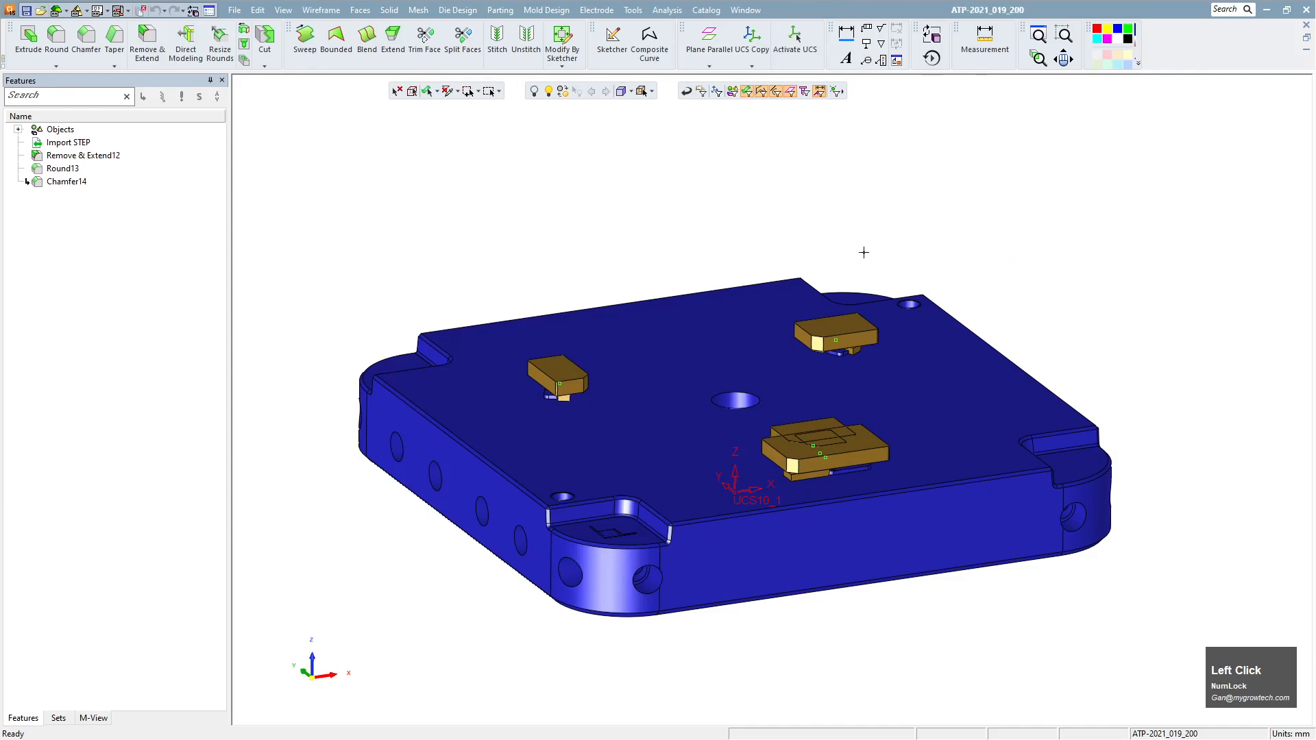
pyautogui.keyDown('ctrl'); pyautogui.moveTo(640, 244); pyautogui.dragTo(515, 422); pyautogui.keyUp('ctrl')
pyautogui.keyDown('ctrl'); pyautogui.moveTo(802, 493); pyautogui.dragTo(760, 455); pyautogui.keyUp('ctrl')
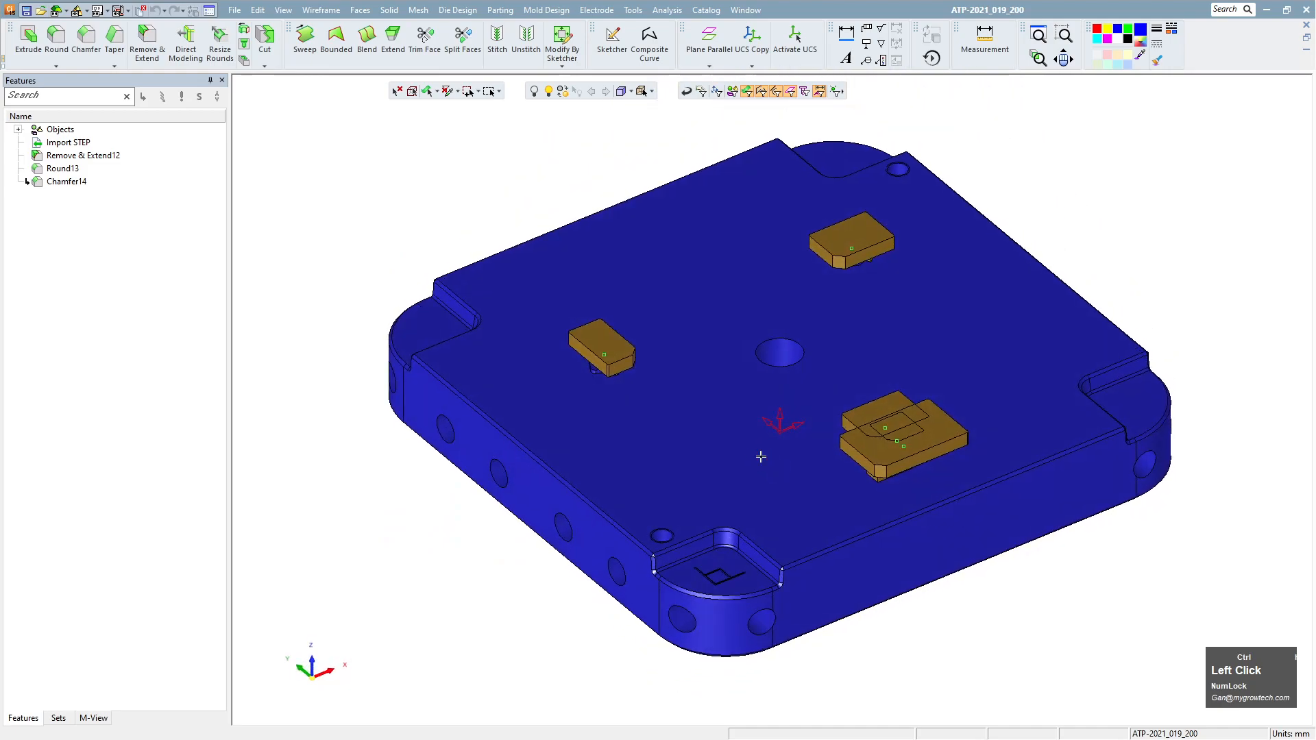
pyautogui.click(1306, 26)
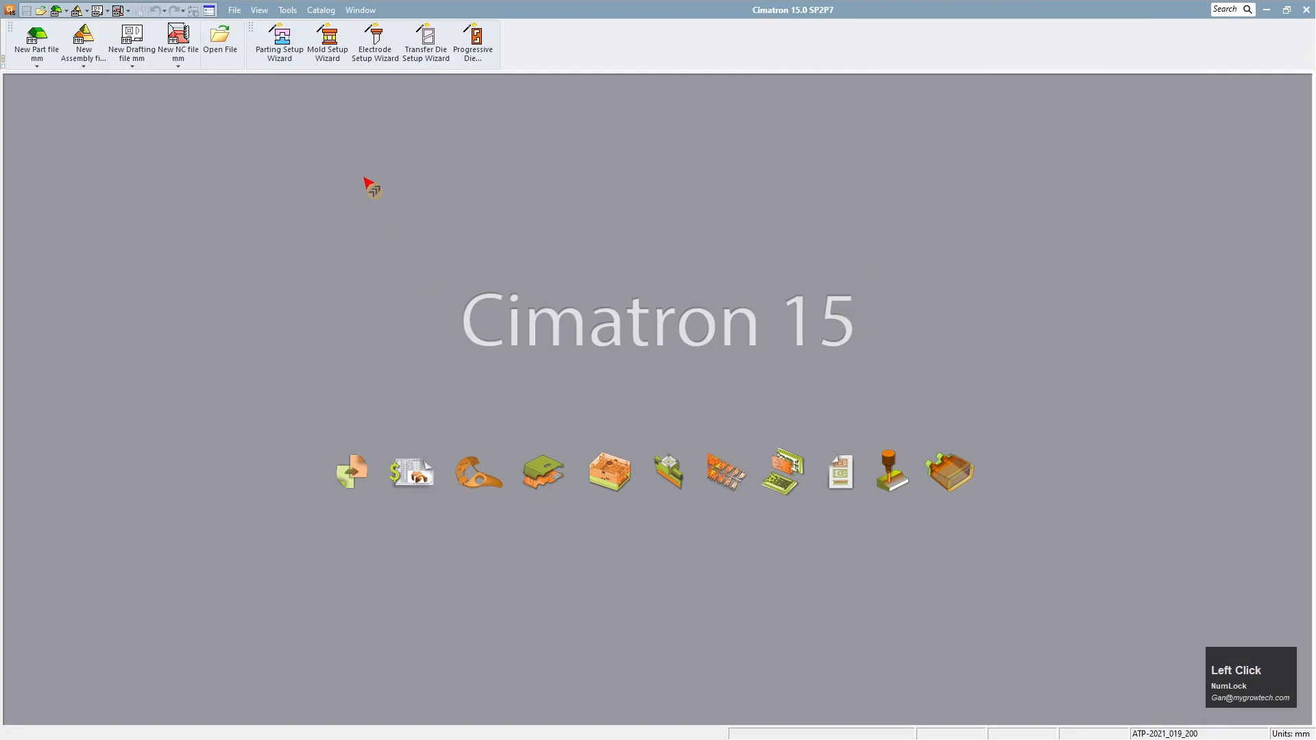
# Step: Start the Electrode Setup Wizard and choose ATP-2021_019_200.elt as the duplicate component
pyautogui.click(375, 38)
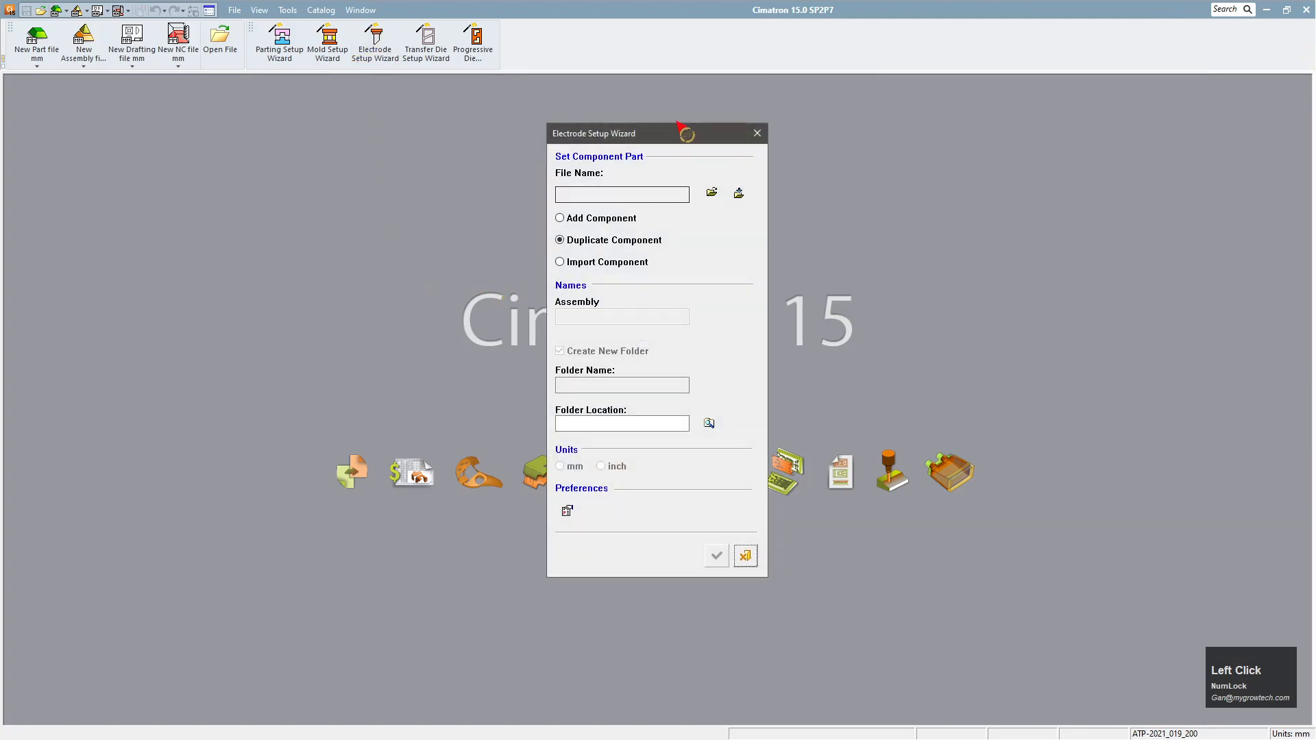
pyautogui.click(710, 199)
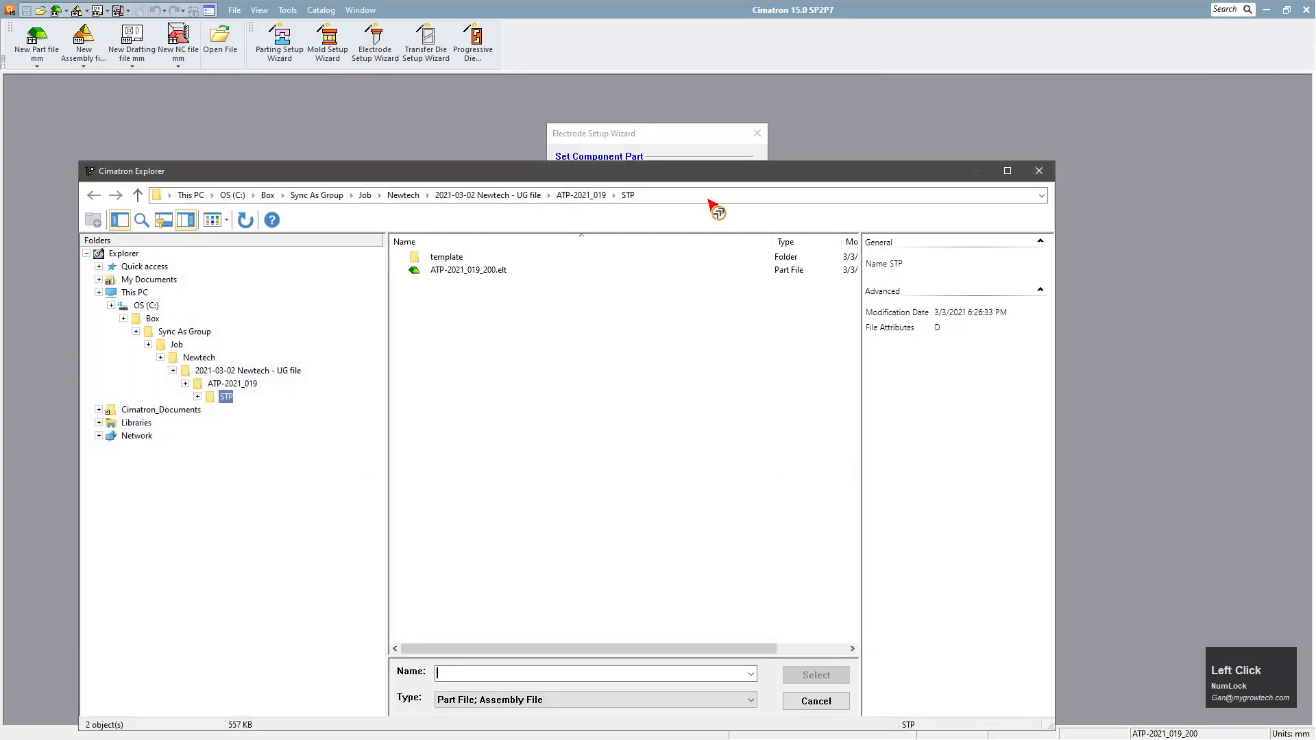
pyautogui.click(485, 270)
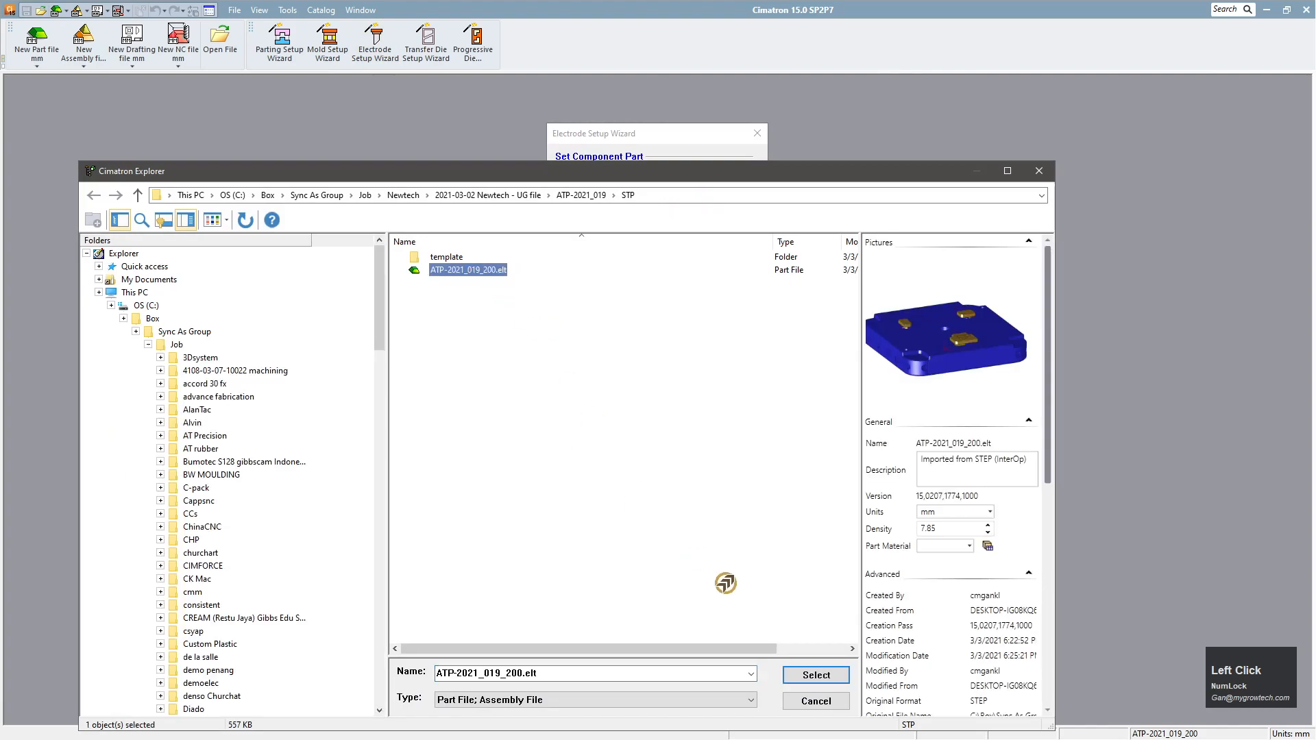
pyautogui.click(821, 677)
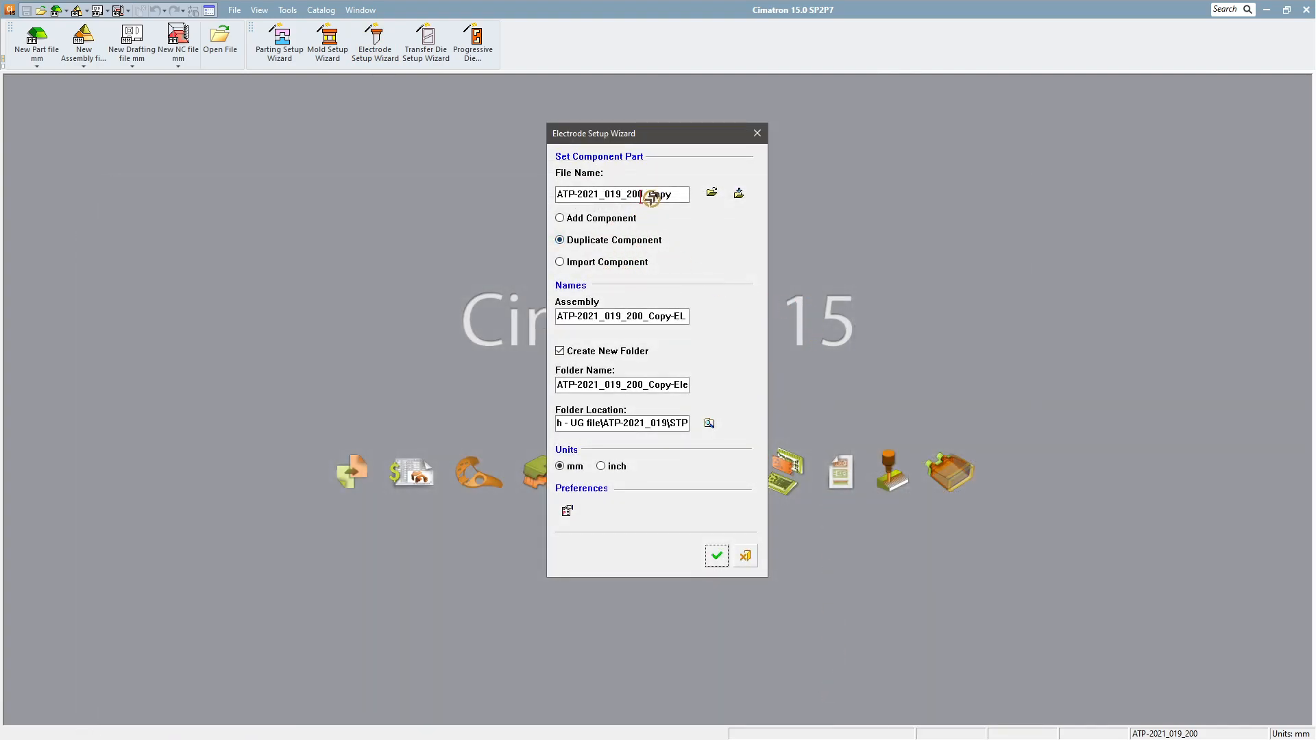
# Step: Rename the component to ATP-2021_019_200, the assembly to ATP-2021_019_200-EL and the new folder to ATP-2021_019_200-Electrode
pyautogui.click(670, 195)
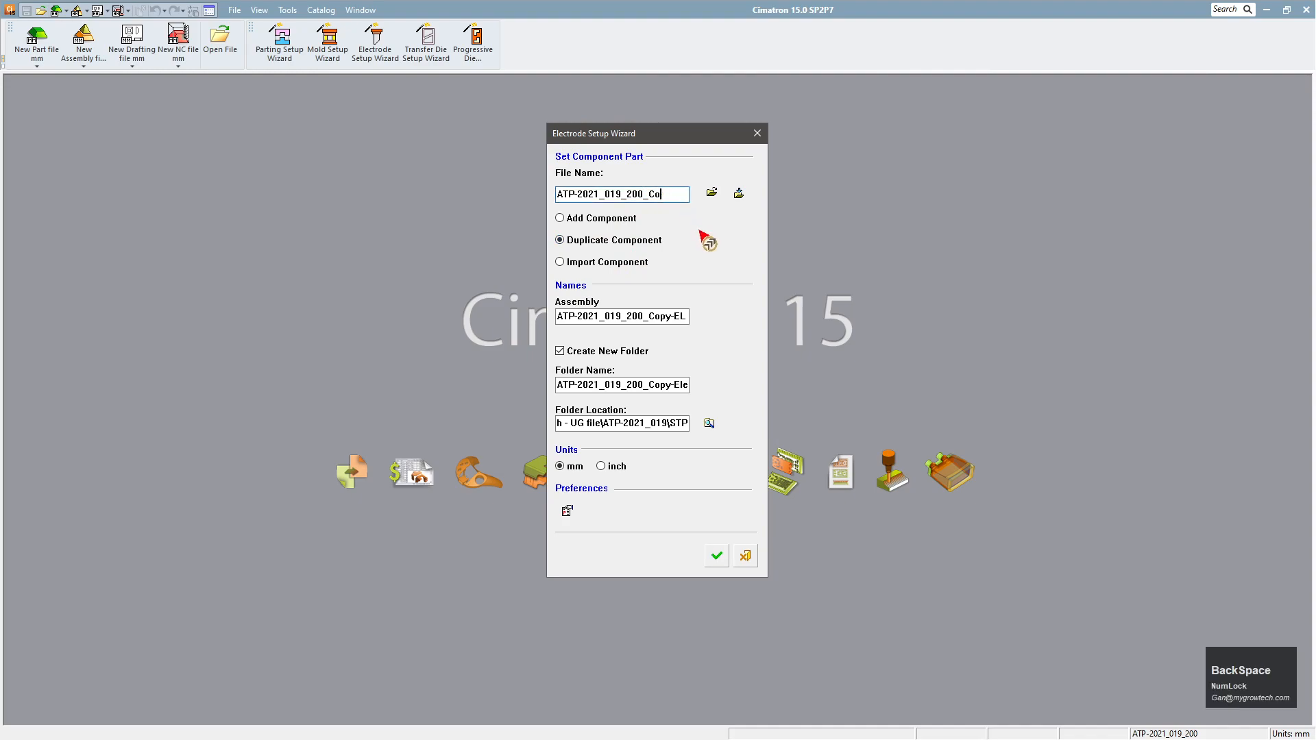
pyautogui.click(666, 316)
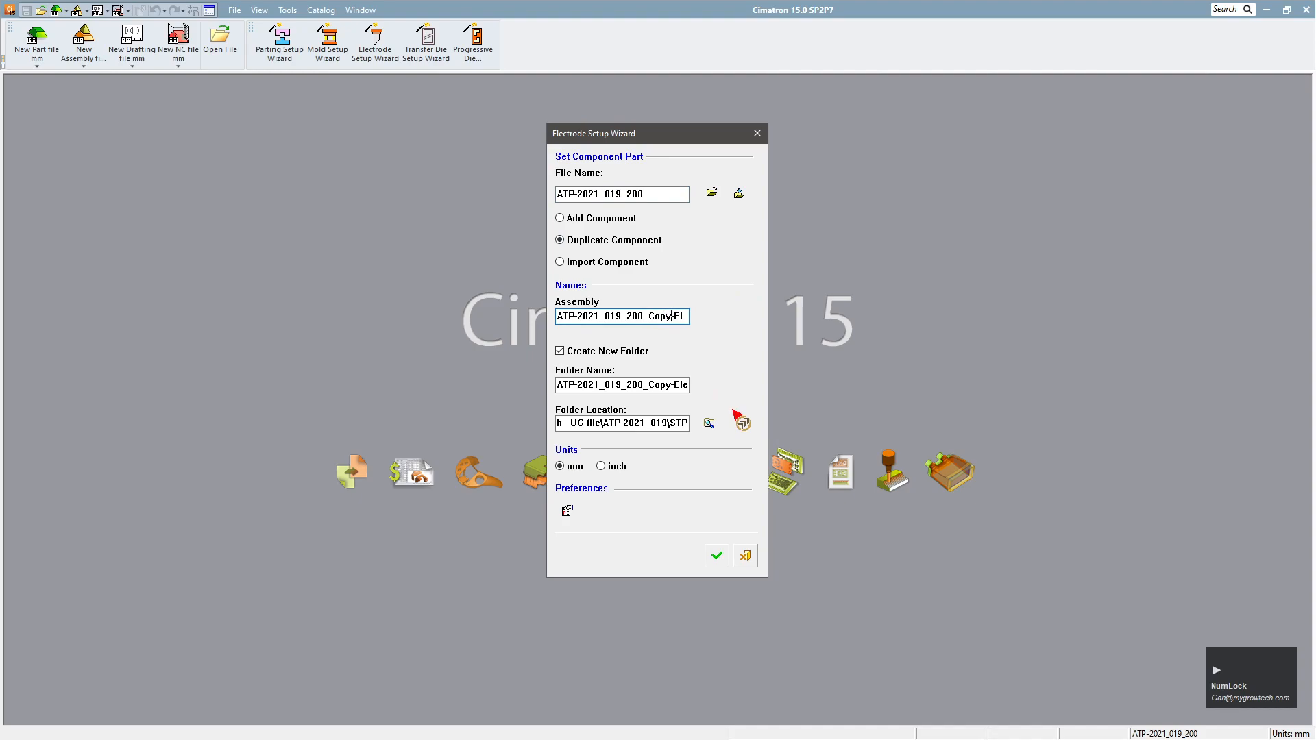
pyautogui.press('BackSpace')
pyautogui.click(670, 384)
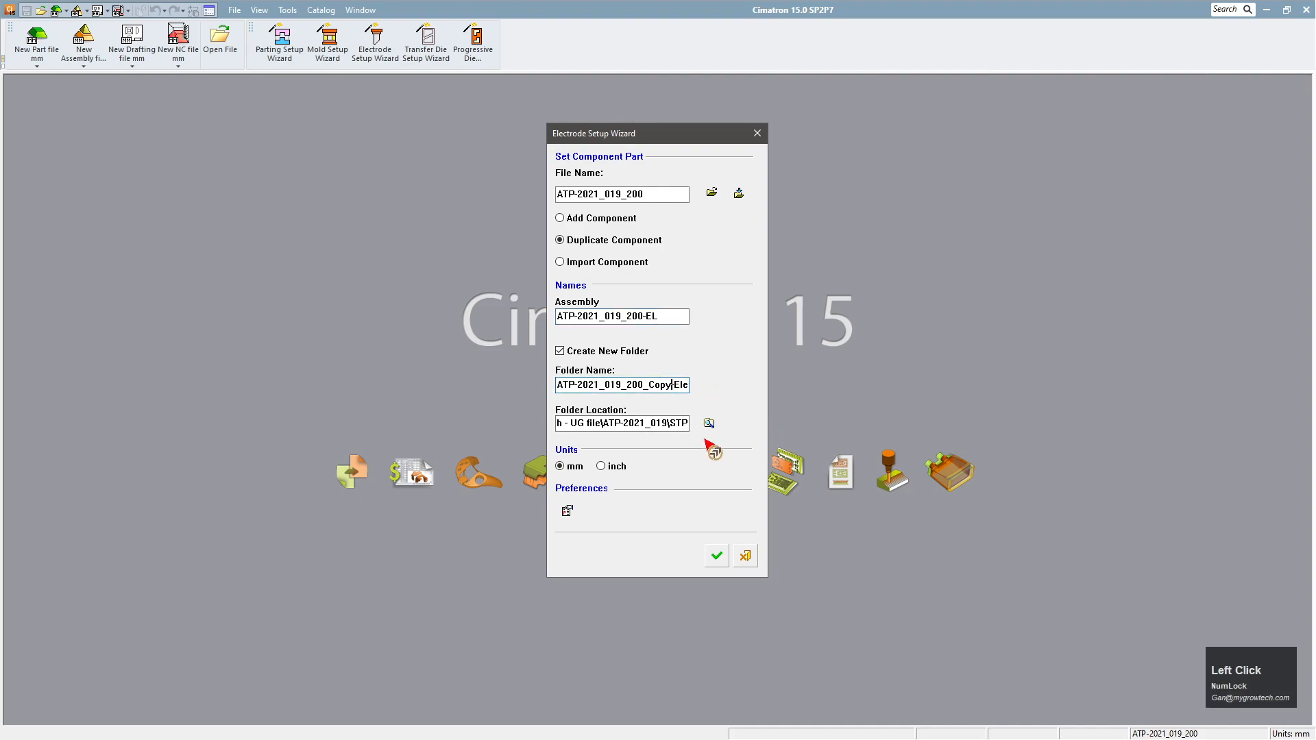
pyautogui.press('BackSpace')
pyautogui.press('BackSpace')
# Step: Review the General and Electrode preferences, including the Miscellaneous settings for electrode extraction
pyautogui.click(568, 511)
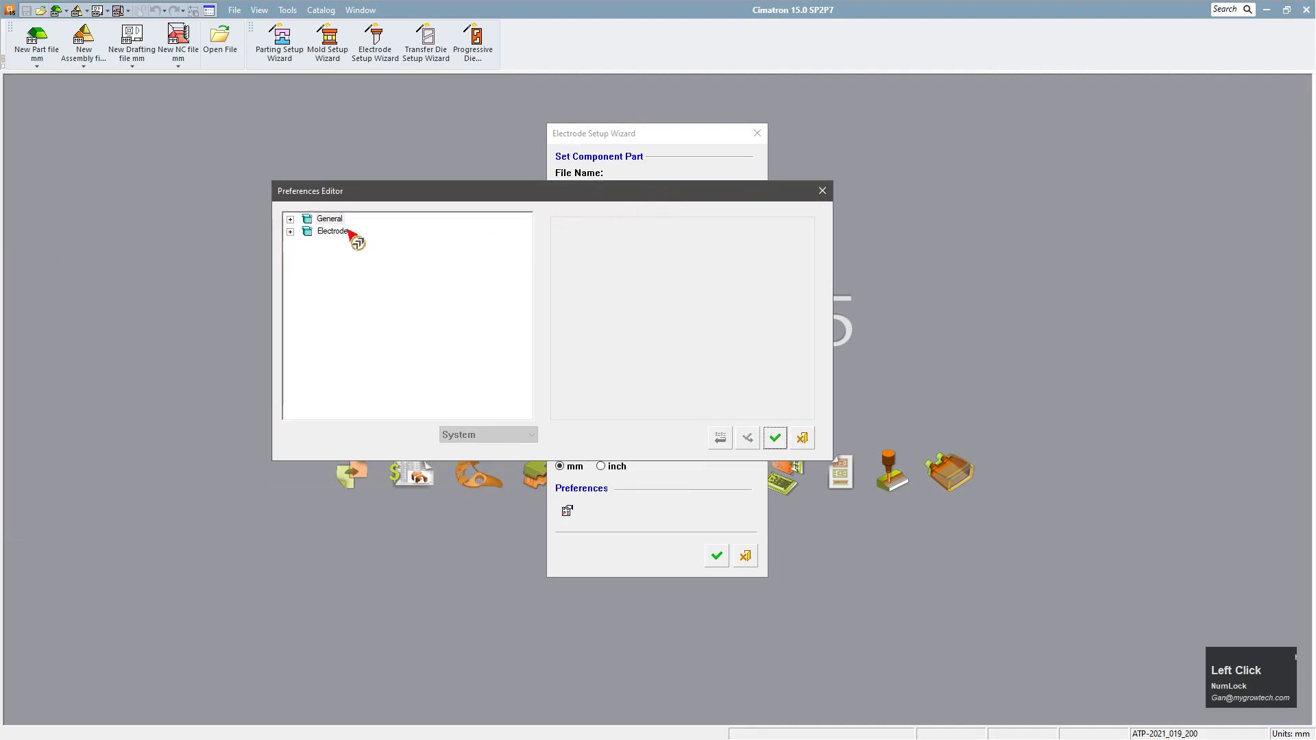
pyautogui.click(299, 220)
pyautogui.click(290, 219)
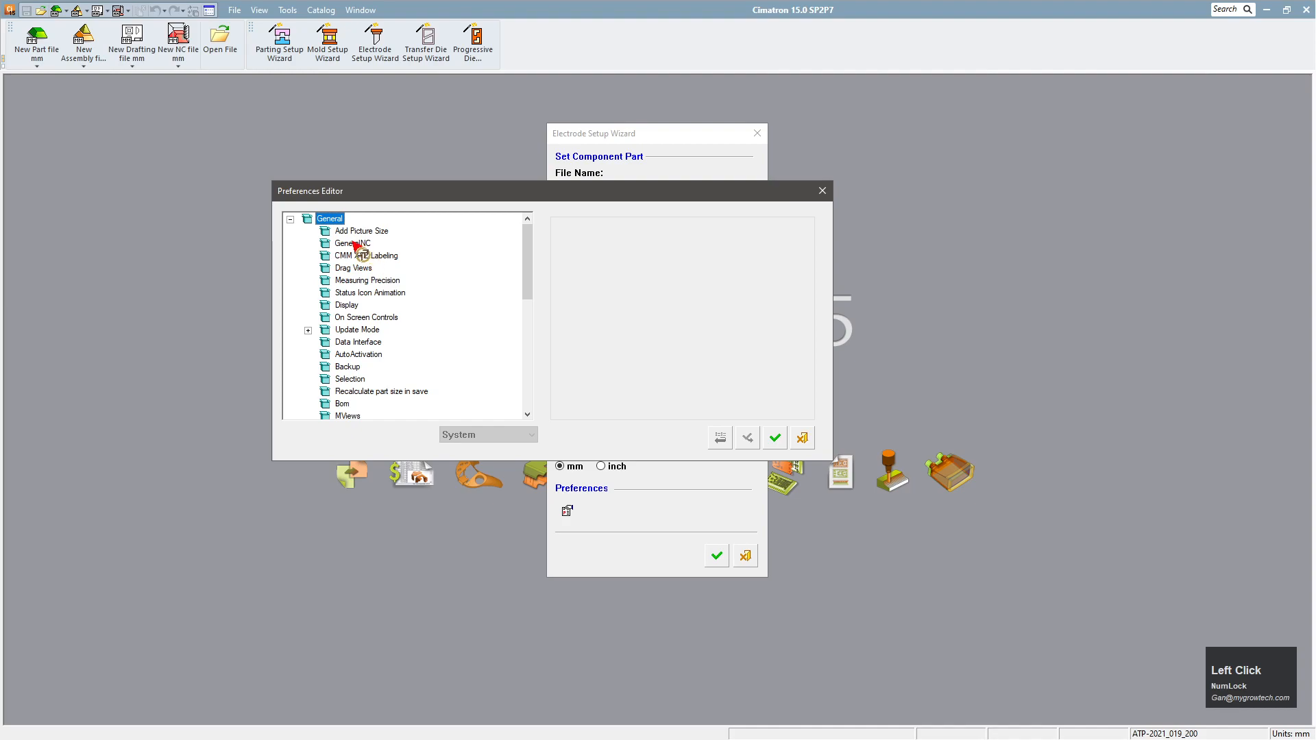
pyautogui.click(291, 219)
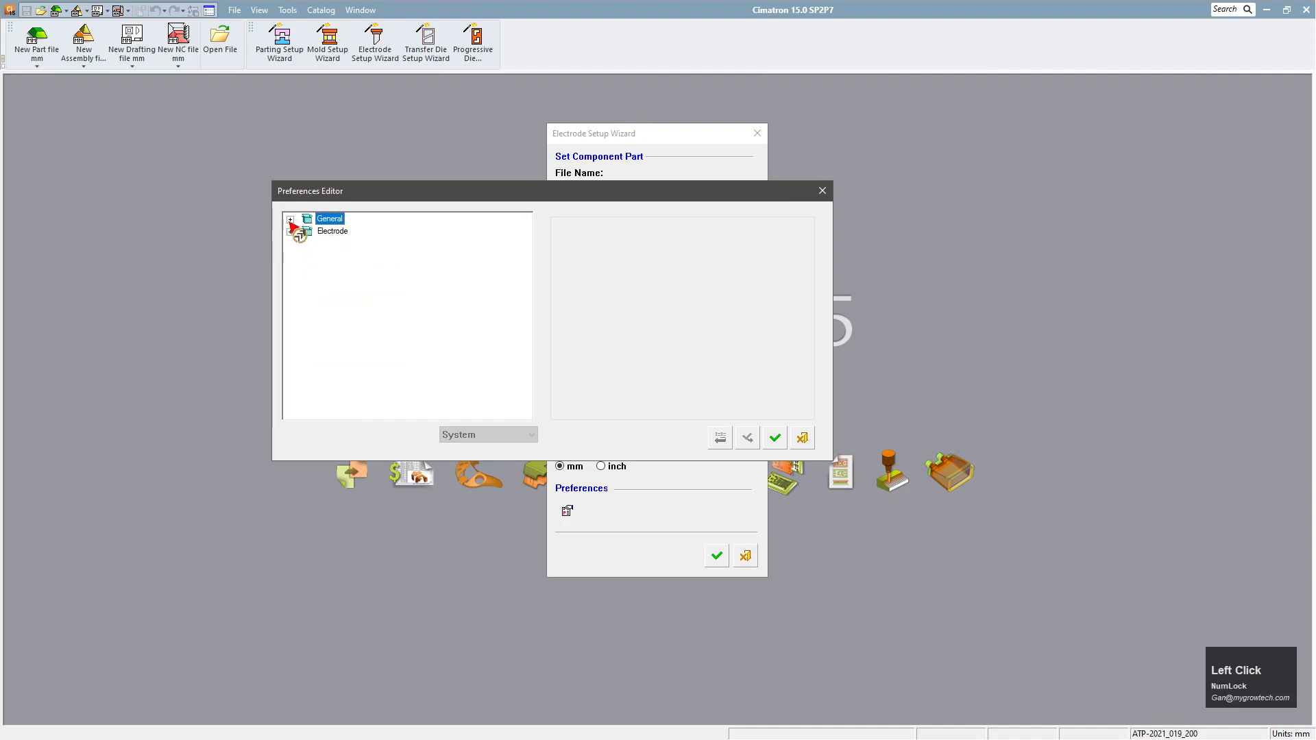
pyautogui.click(291, 232)
pyautogui.click(346, 244)
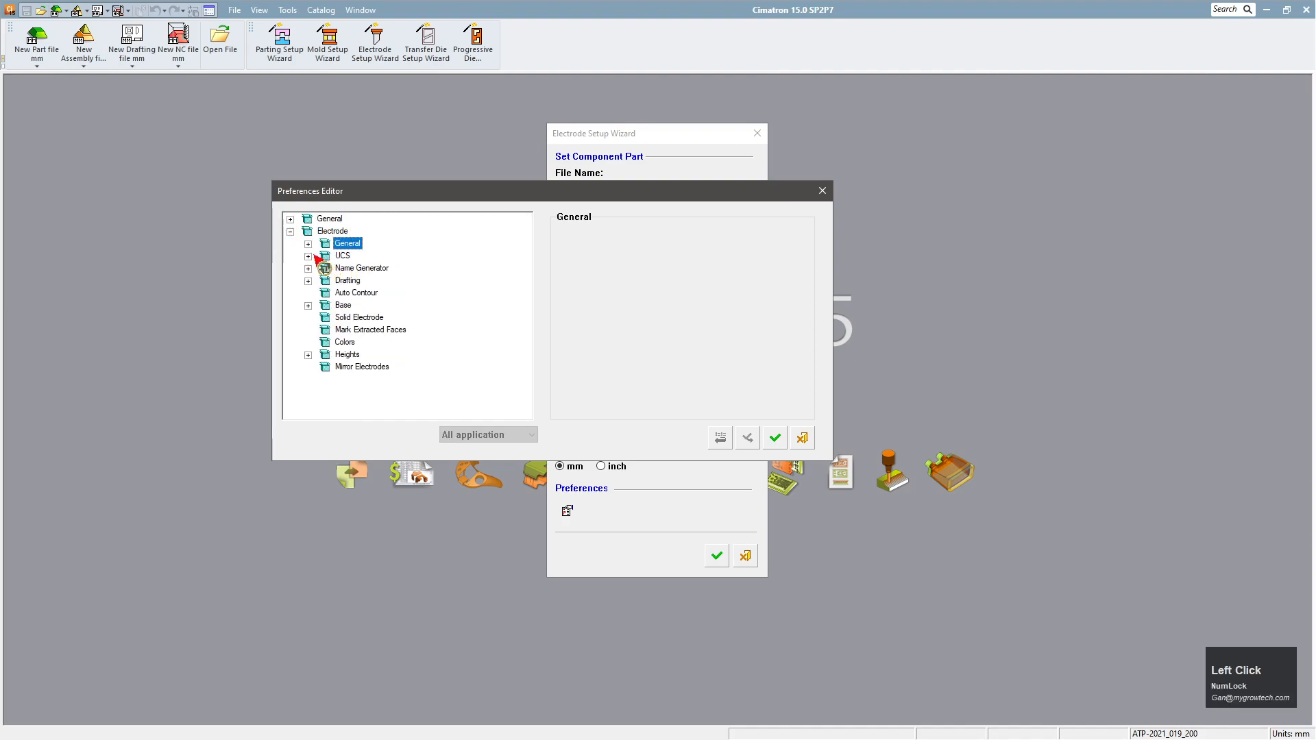
pyautogui.click(307, 244)
pyautogui.click(373, 256)
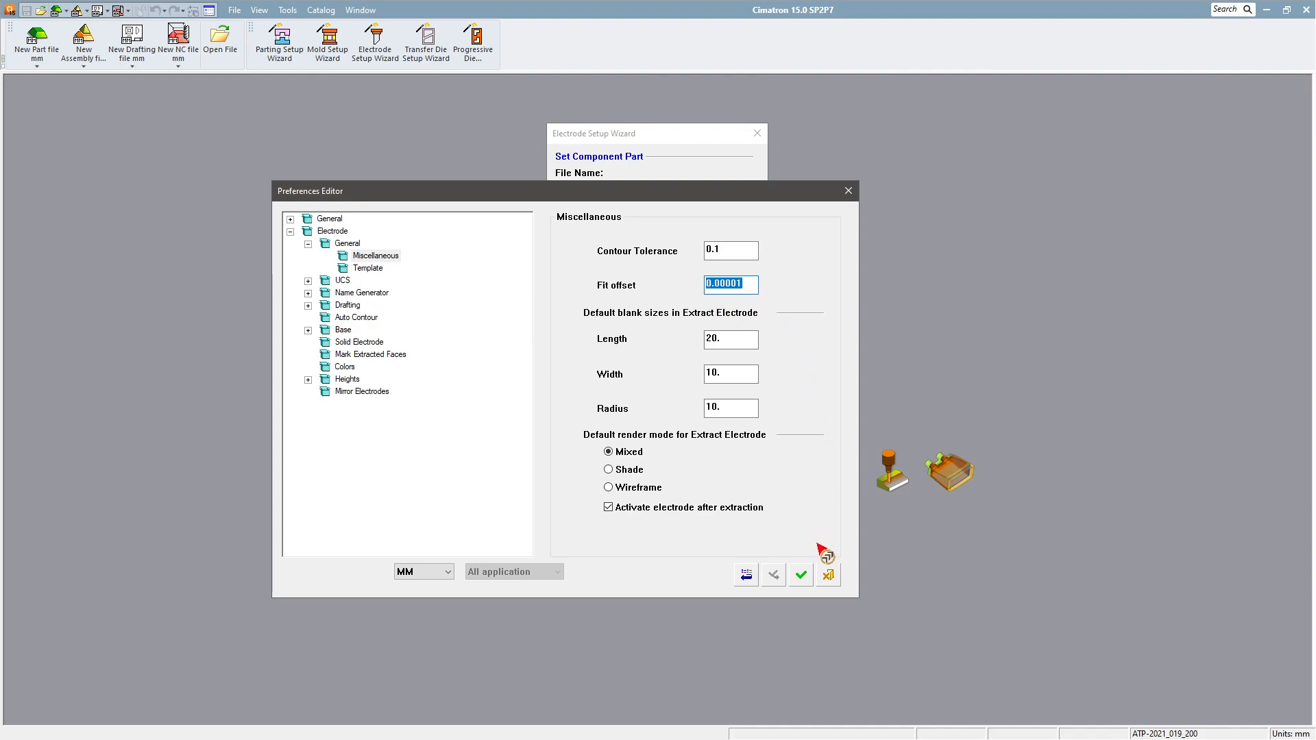
pyautogui.click(803, 577)
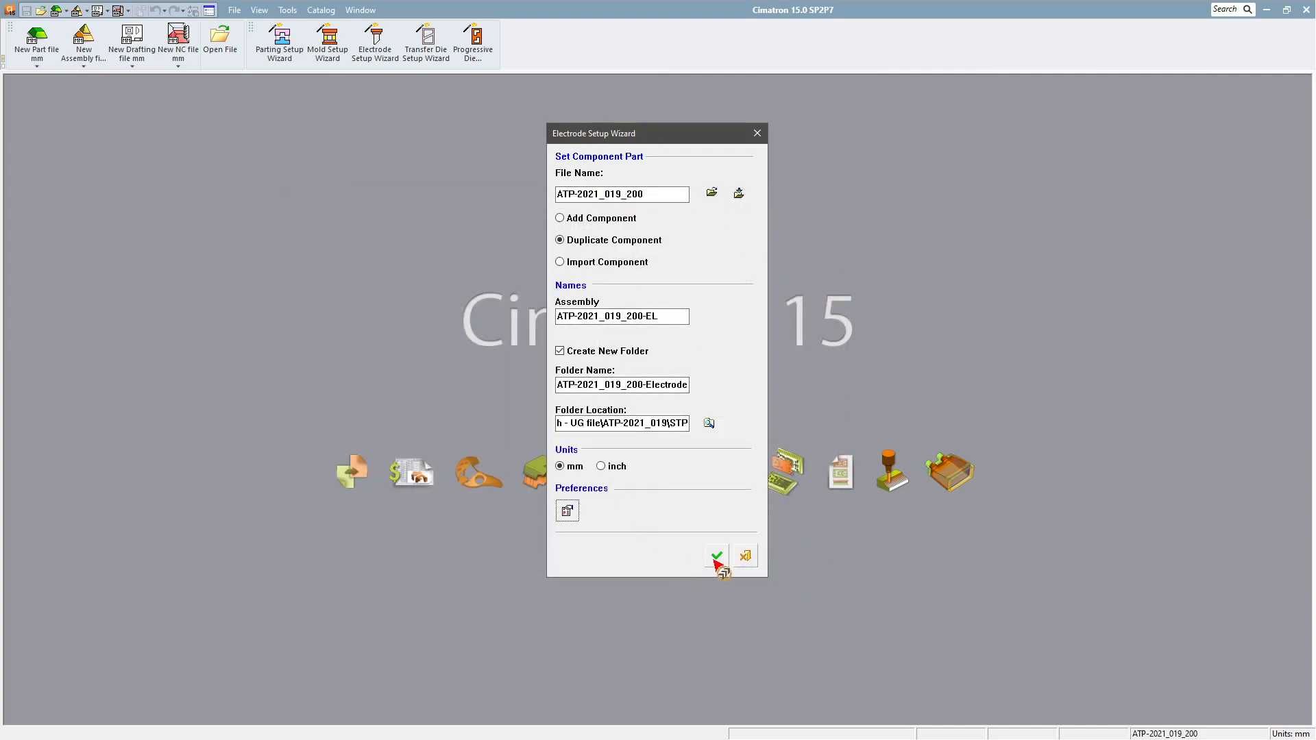
# Step: Create the electrode assembly from the wizard settings and view the plate from the top
pyautogui.click(716, 559)
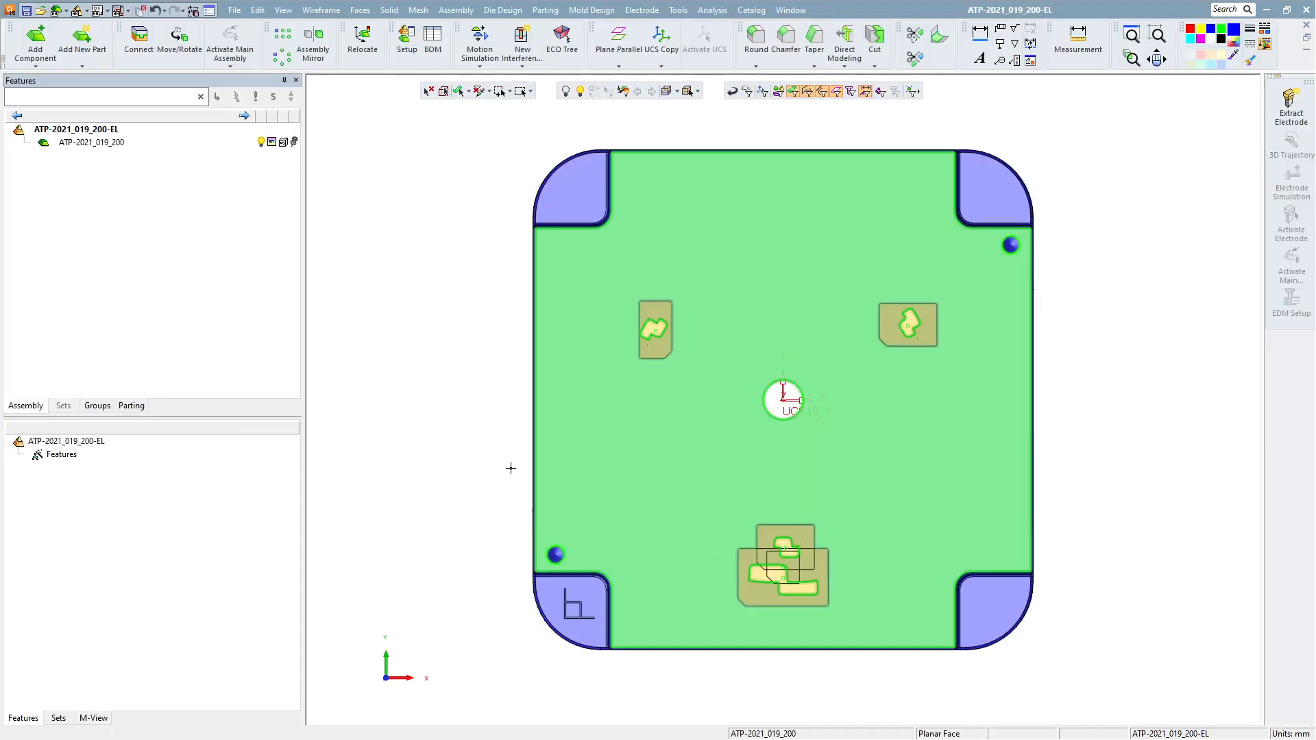
pyautogui.moveTo(475, 302)
pyautogui.keyDown('ctrl'); pyautogui.mouseDown(button='right')
pyautogui.moveTo(474, 409)
pyautogui.moveTo(476, 303)
pyautogui.mouseUp(button='right'); pyautogui.keyUp('ctrl')
pyautogui.moveTo(766, 423)
pyautogui.keyDown('ctrl'); pyautogui.mouseDown()
pyautogui.moveTo(678, 370)
pyautogui.moveTo(699, 381)
pyautogui.moveTo(685, 538)
pyautogui.moveTo(706, 409)
pyautogui.moveTo(676, 435)
pyautogui.moveTo(684, 384)
pyautogui.moveTo(689, 424)
pyautogui.mouseUp(); pyautogui.keyUp('ctrl')
pyautogui.keyDown('ctrl'); pyautogui.moveTo(444, 521); pyautogui.dragTo(413, 469); pyautogui.keyUp('ctrl')
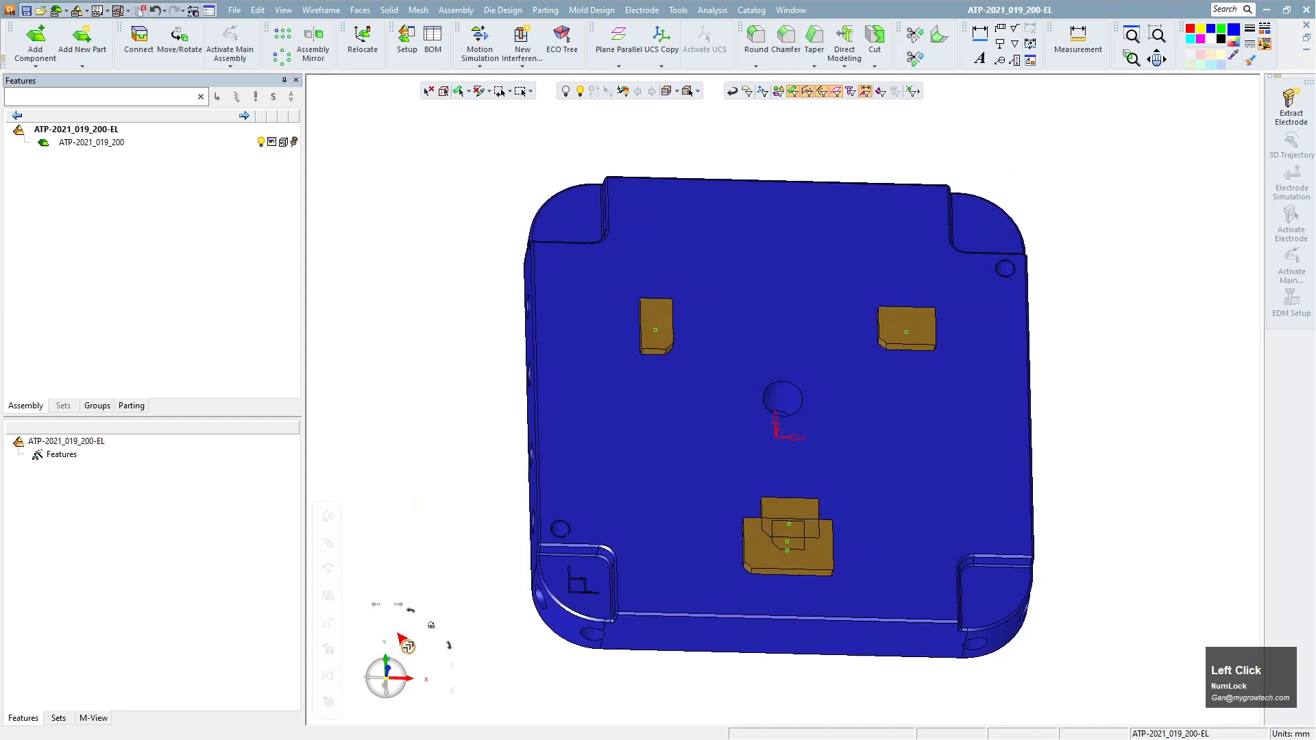
pyautogui.keyDown('ctrl'); pyautogui.moveTo(432, 396); pyautogui.dragTo(459, 334, button='right'); pyautogui.keyUp('ctrl')
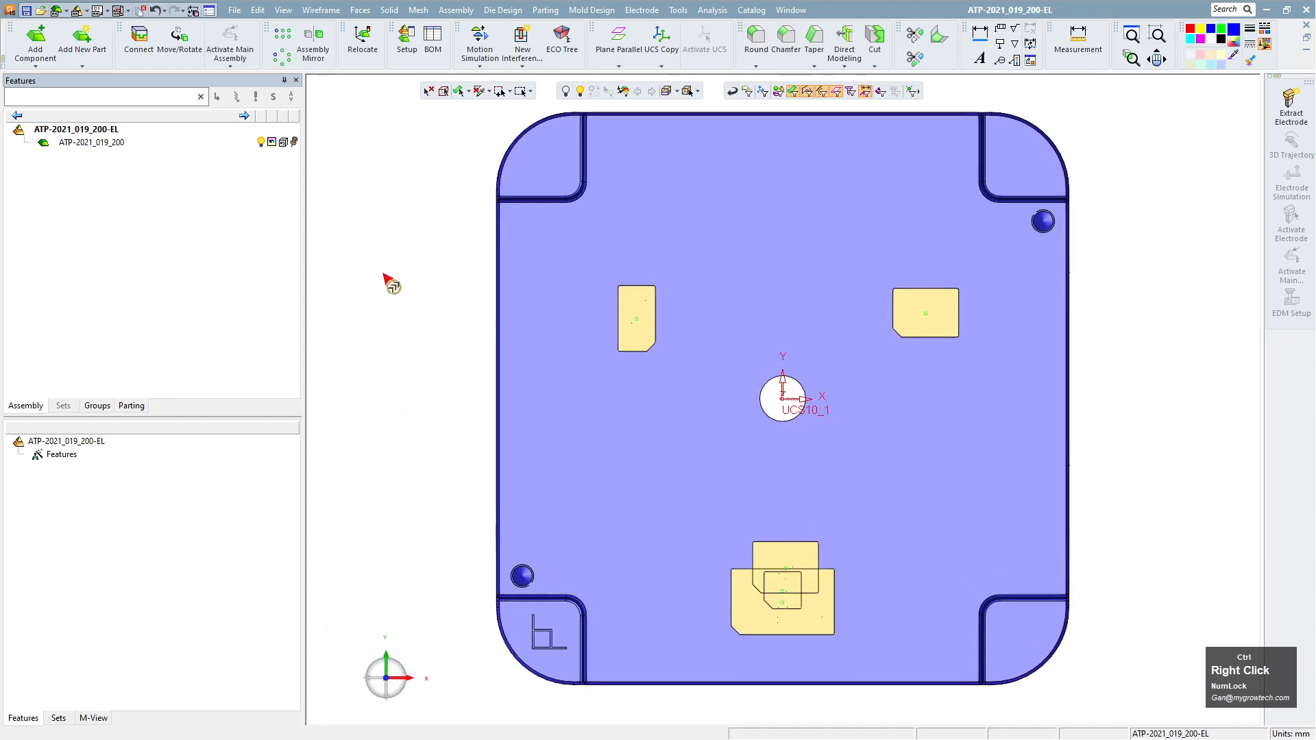
pyautogui.keyDown('ctrl'); pyautogui.moveTo(391, 304); pyautogui.dragTo(392, 310, button='middle'); pyautogui.keyUp('ctrl')
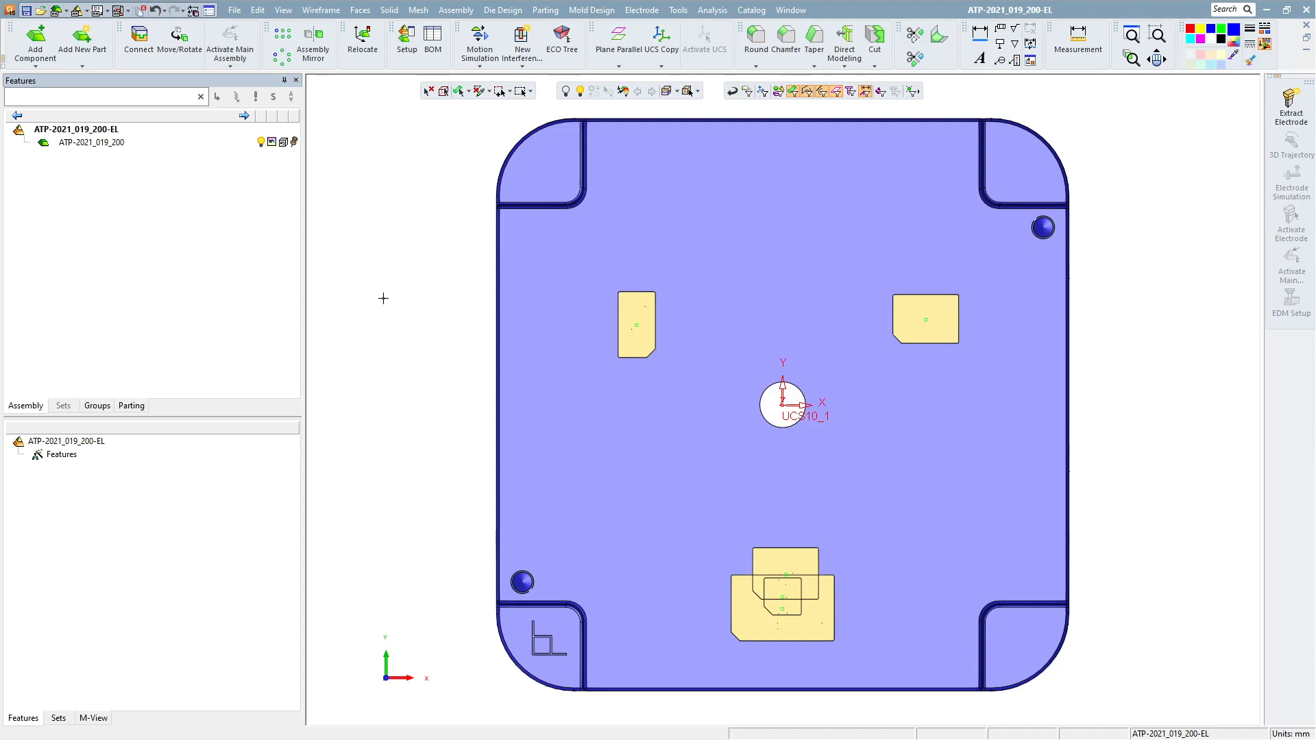
pyautogui.click(986, 452)
pyautogui.click(1122, 525)
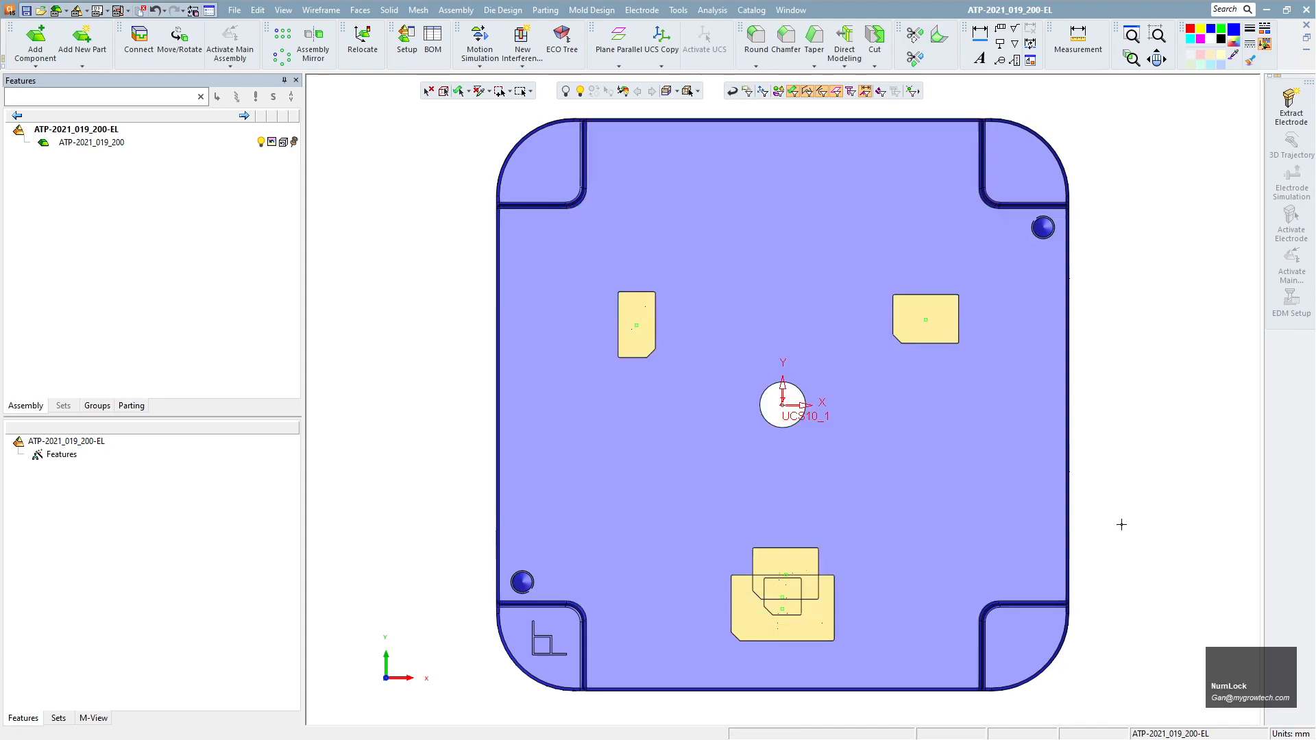
pyautogui.click(857, 366)
pyautogui.click(1214, 415)
pyautogui.keyDown('ctrl'); pyautogui.moveTo(1214, 414); pyautogui.dragTo(1251, 287, button='right'); pyautogui.keyUp('ctrl')
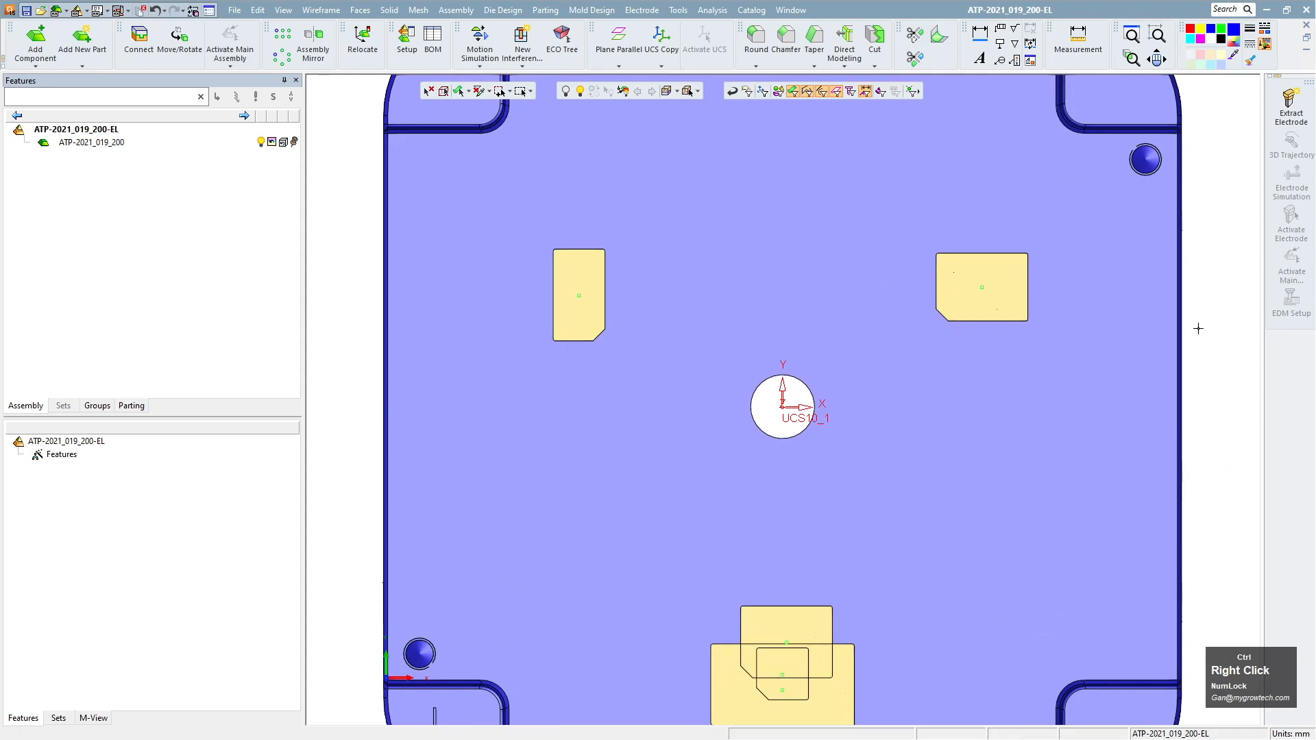
pyautogui.keyDown('ctrl'); pyautogui.middleClick(1049, 392); pyautogui.keyUp('ctrl')
# Step: Start Extract Electrode, place a preliminary rectangular blank to the right of the centre hole, and attach the faces of the upper-right chamfered block
pyautogui.click(1269, 125)
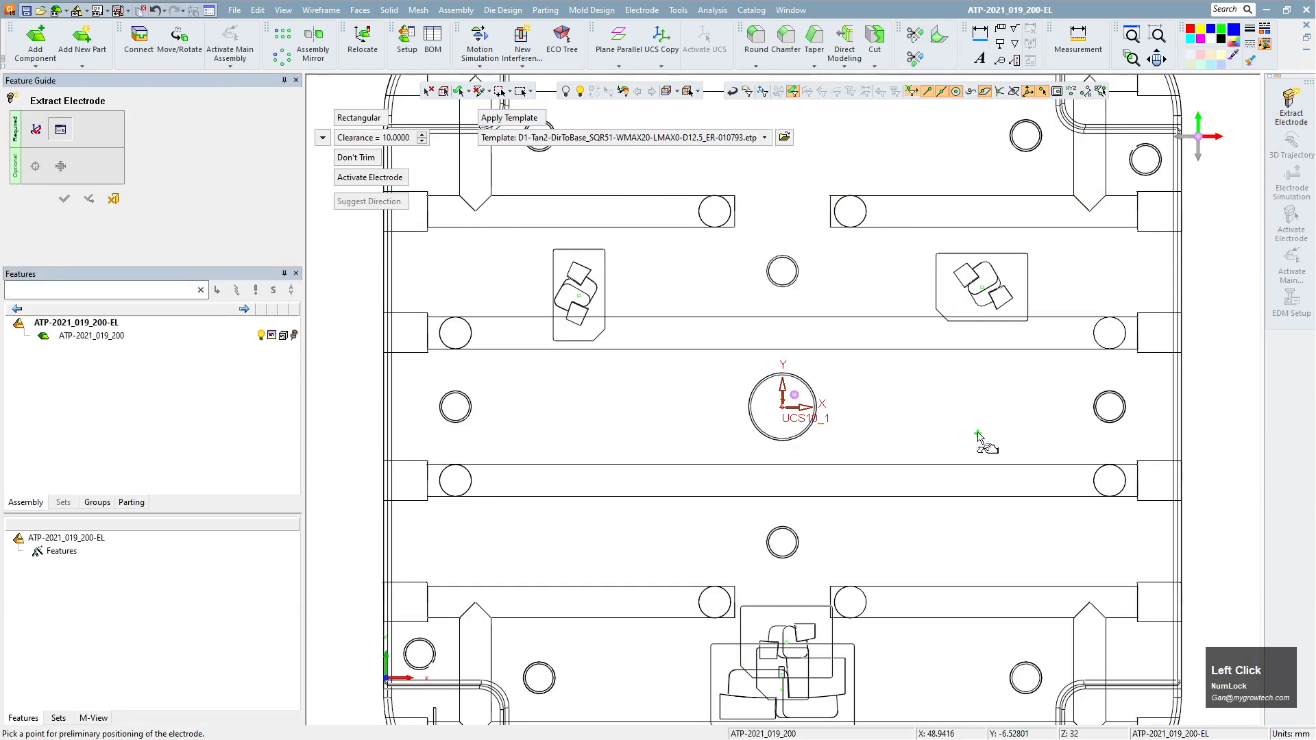
pyautogui.keyDown('ctrl'); pyautogui.moveTo(981, 411); pyautogui.dragTo(919, 409, button='right'); pyautogui.keyUp('ctrl')
pyautogui.click(919, 412)
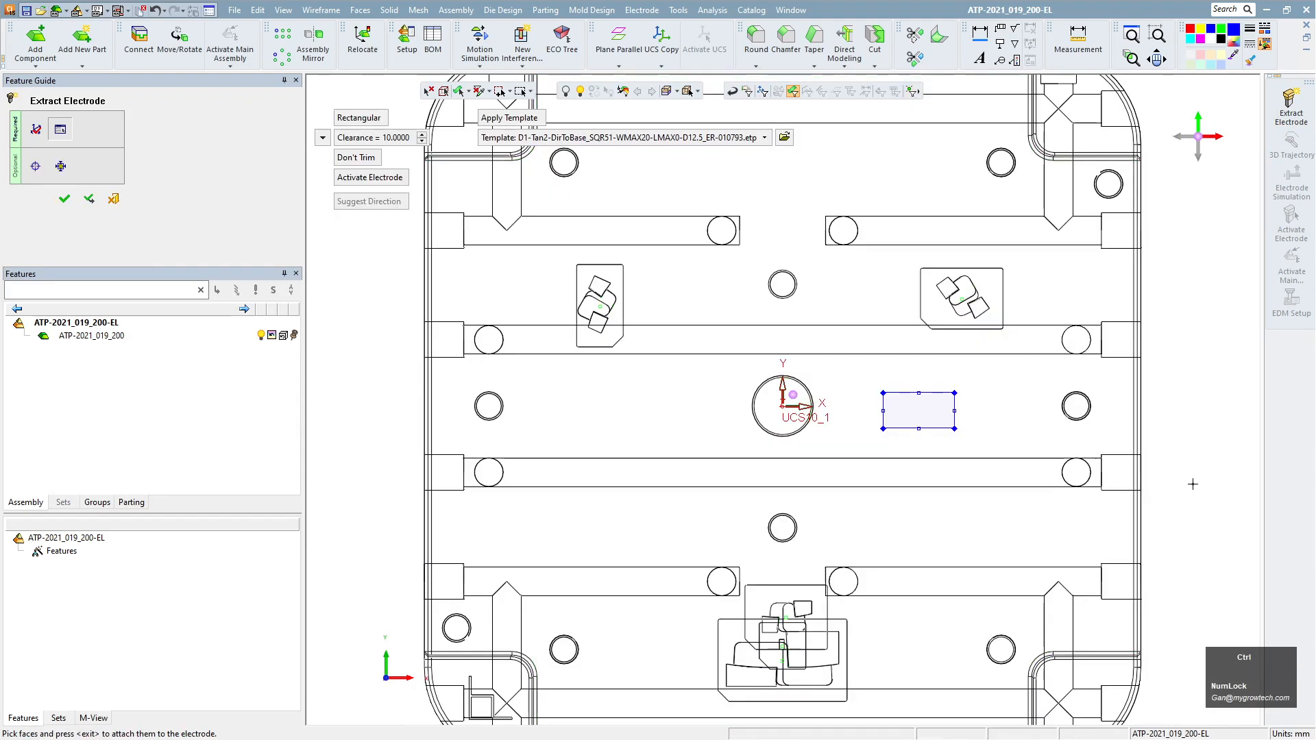
pyautogui.keyDown('ctrl'); pyautogui.moveTo(1193, 484); pyautogui.dragTo(1060, 300, button='right'); pyautogui.keyUp('ctrl')
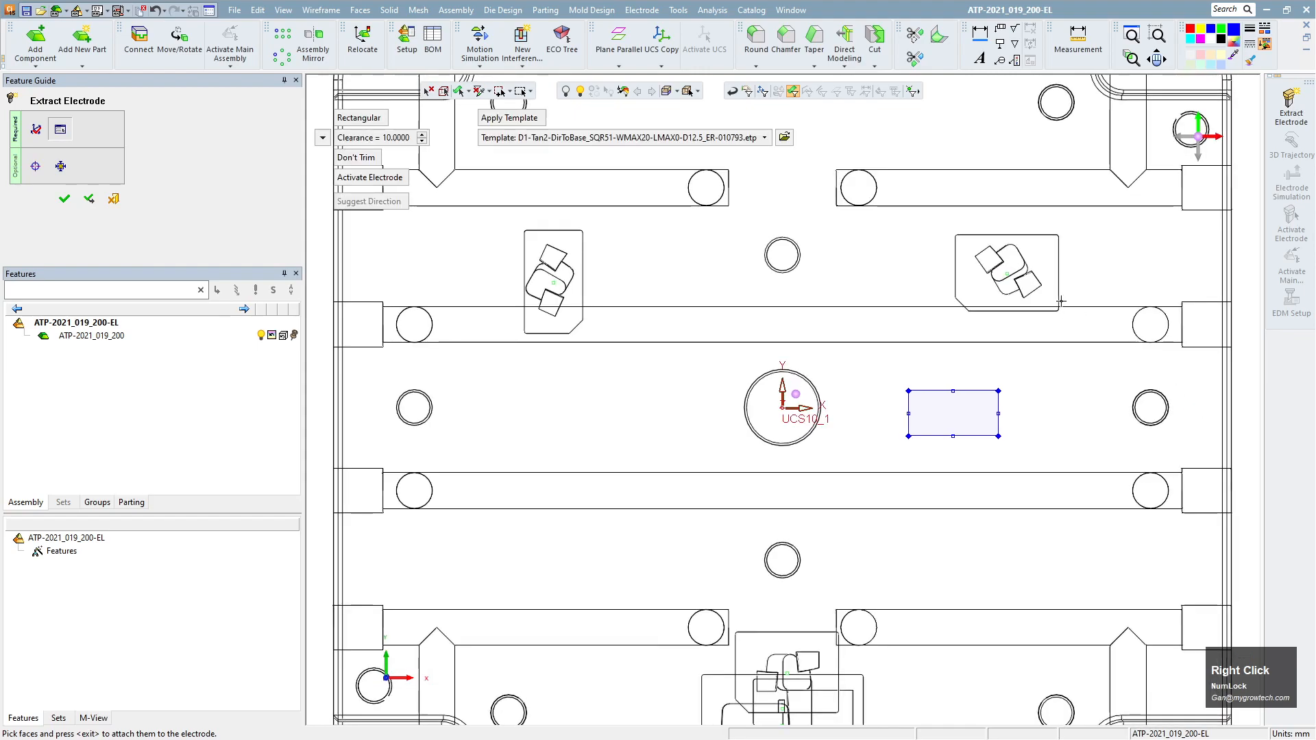
pyautogui.click(1043, 265)
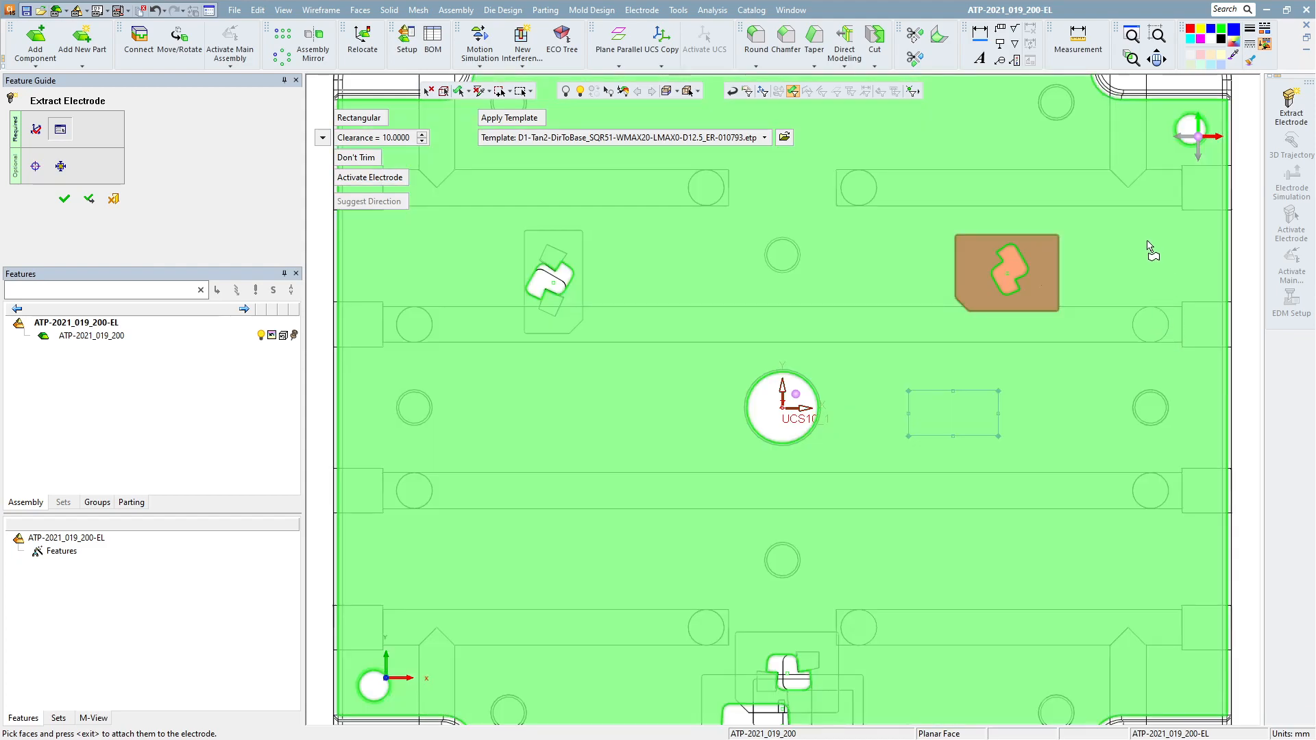
pyautogui.middleClick(1149, 251)
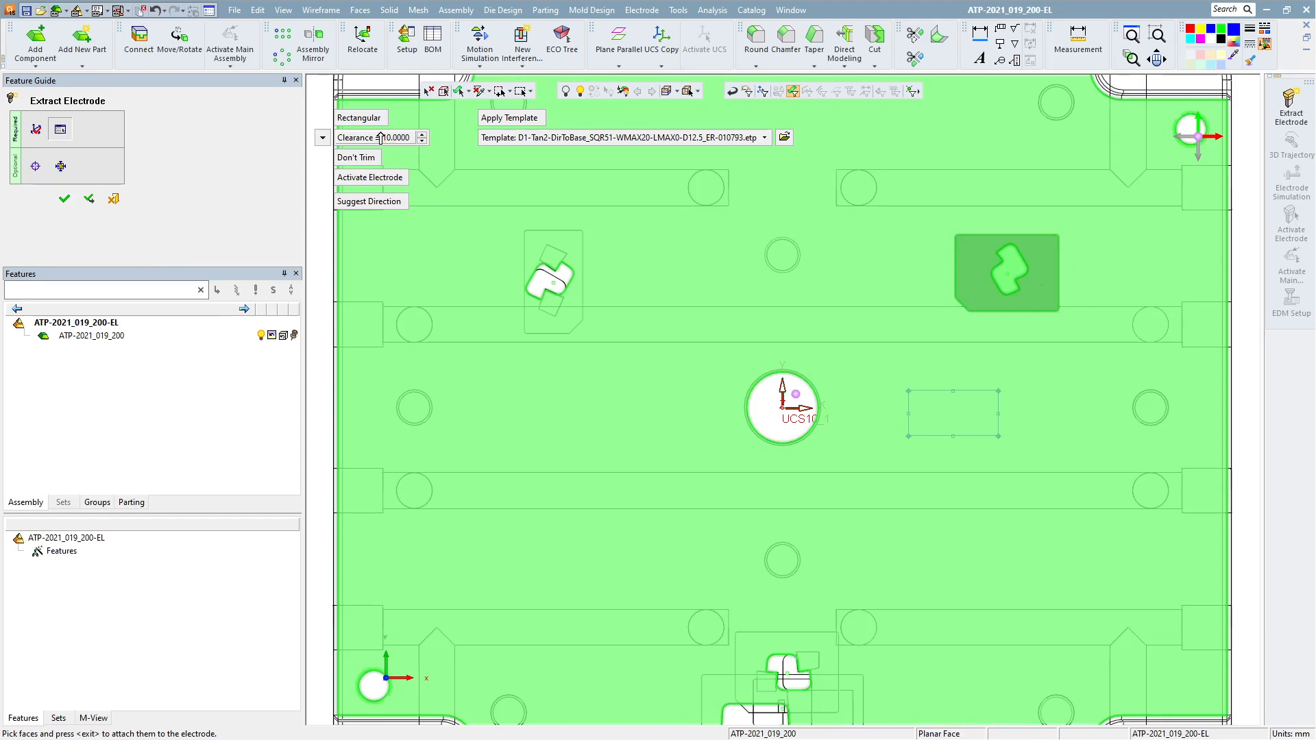
# Step: Set the electrode clearance to 0 and fit the rectangular blank to the picked block
pyautogui.click(402, 139)
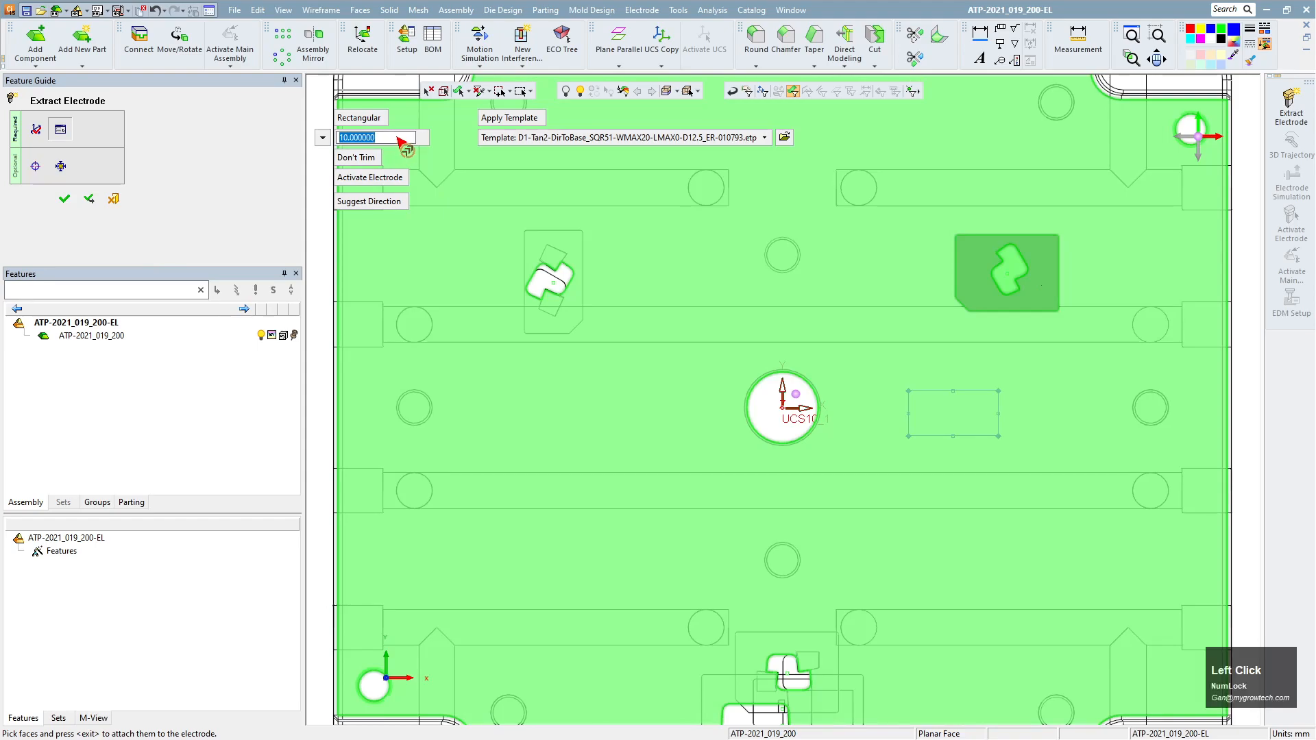
pyautogui.press('Return')
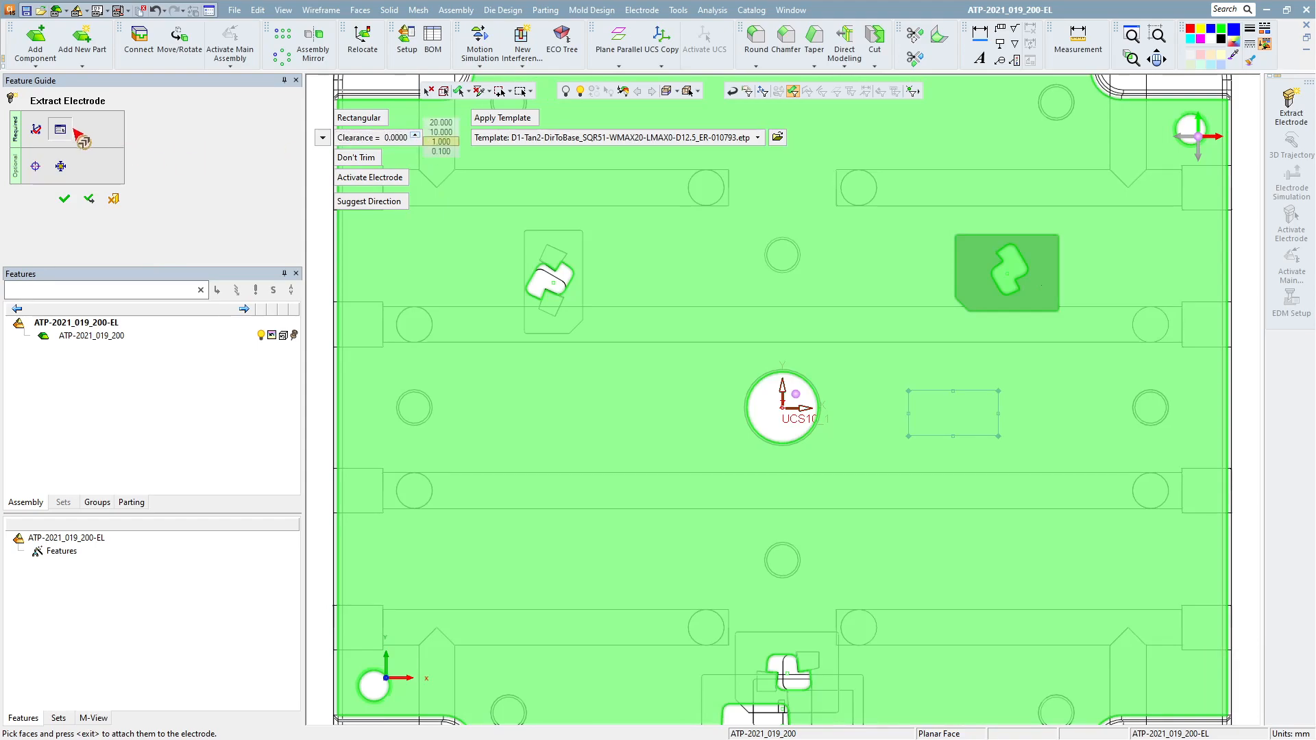
pyautogui.click(60, 167)
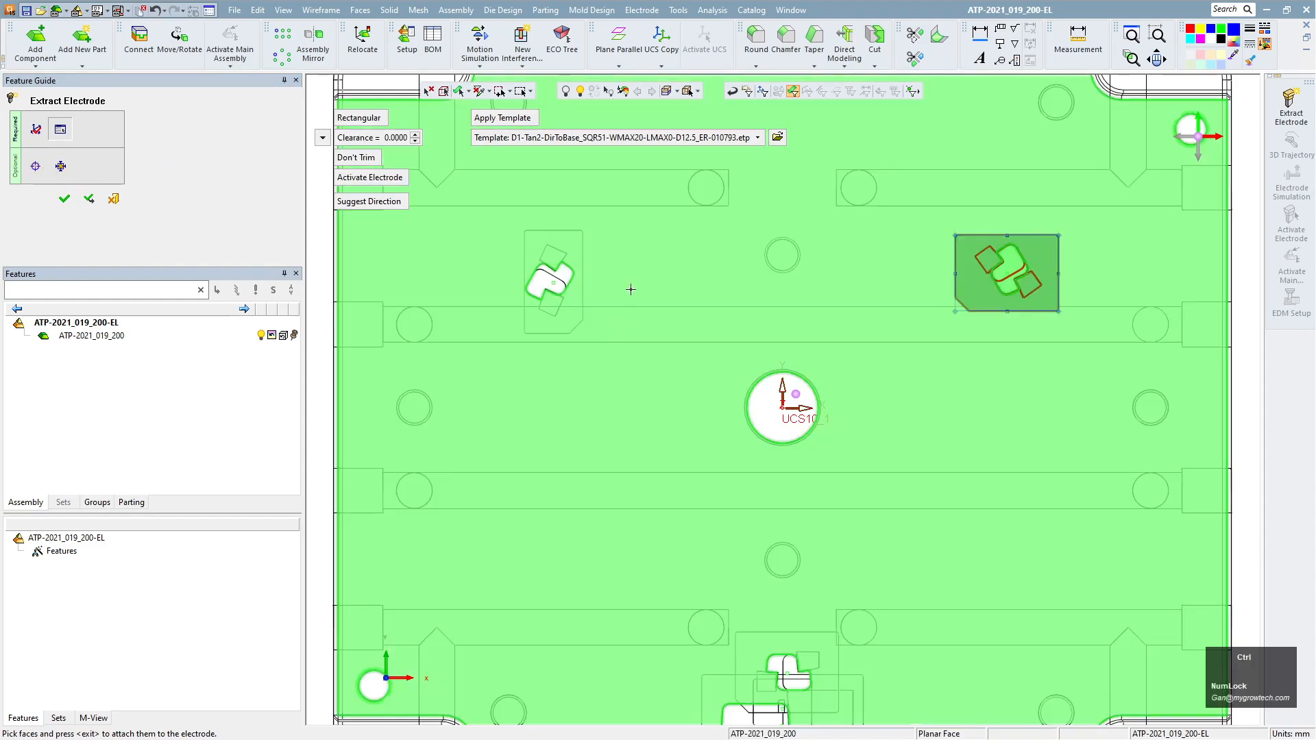
# Step: Set the extraction to No Template and extract the electrode from the upper-right block
pyautogui.keyDown('ctrl'); pyautogui.moveTo(629, 288); pyautogui.dragTo(625, 438, button='right'); pyautogui.keyUp('ctrl')
pyautogui.click(502, 117)
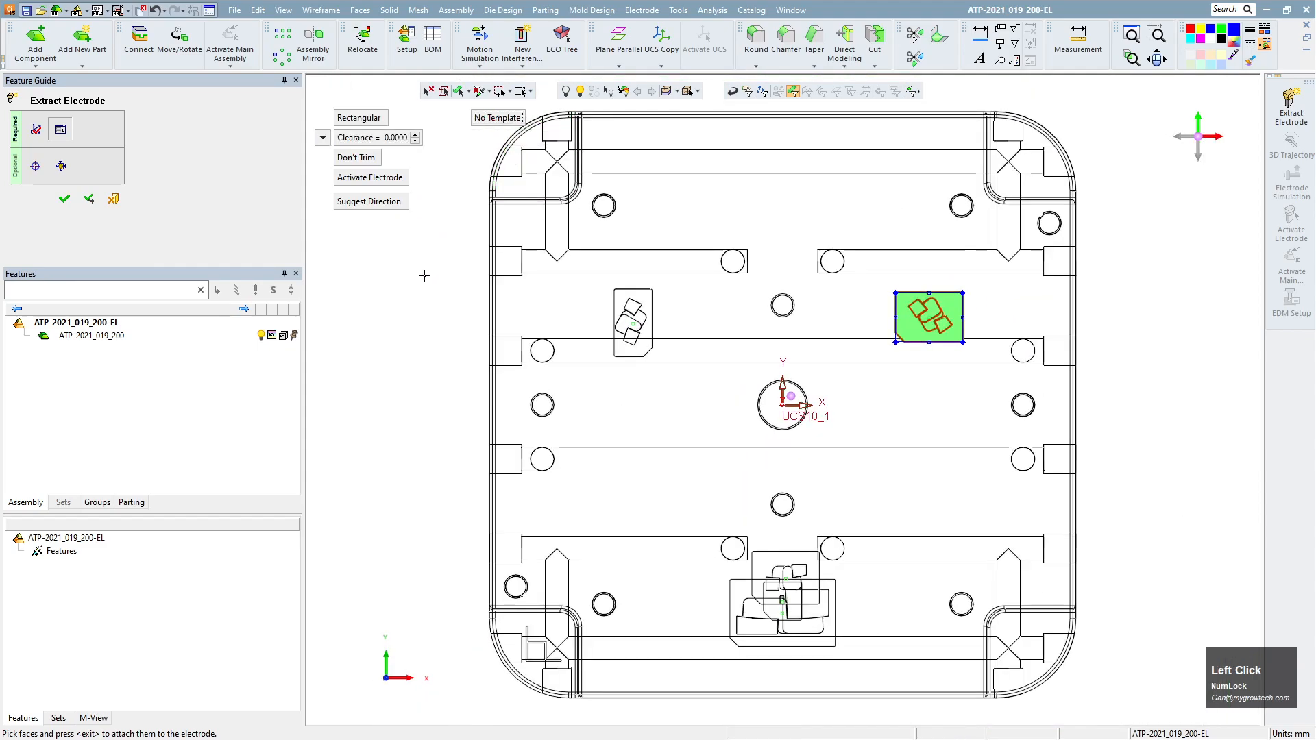
pyautogui.keyDown('ctrl'); pyautogui.moveTo(999, 440); pyautogui.dragTo(1208, 370, button='right'); pyautogui.keyUp('ctrl')
pyautogui.moveTo(1007, 364); pyautogui.dragTo(943, 473, button='middle')
pyautogui.keyDown('ctrl'); pyautogui.moveTo(943, 473); pyautogui.dragTo(1135, 392, button='right'); pyautogui.keyUp('ctrl')
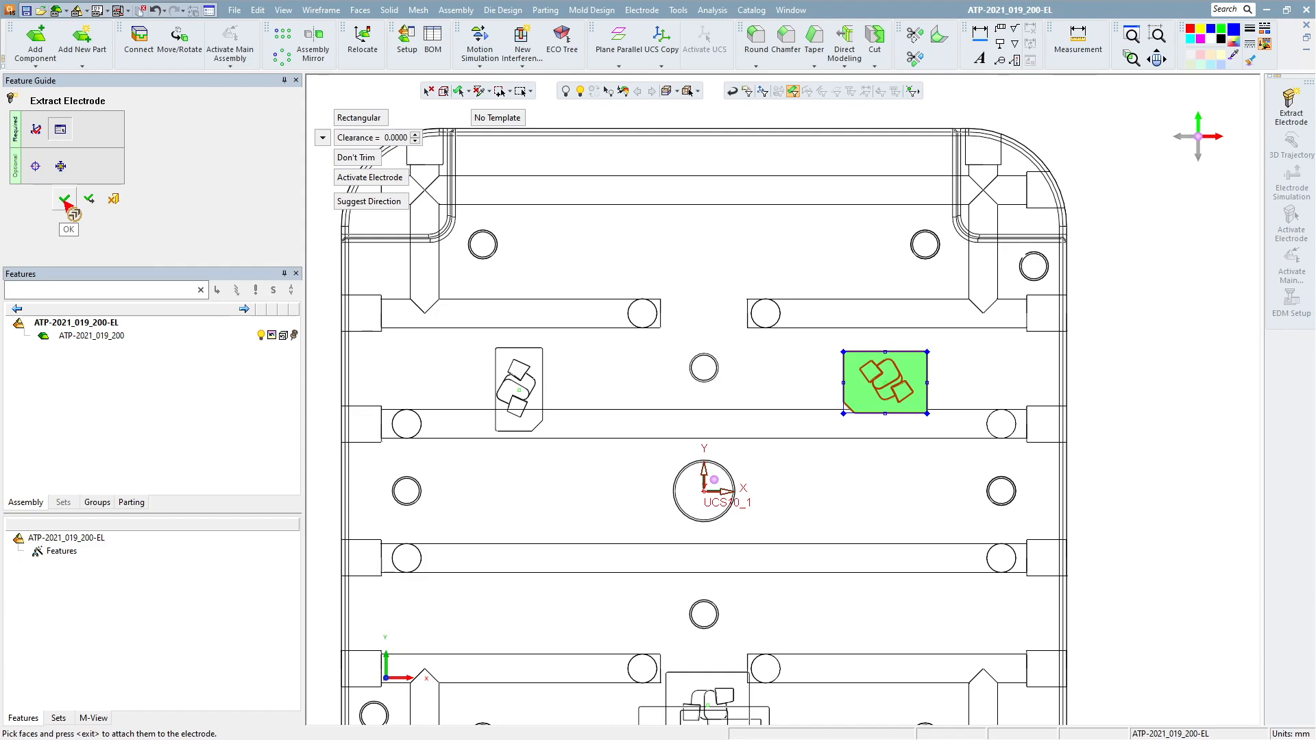
pyautogui.click(65, 203)
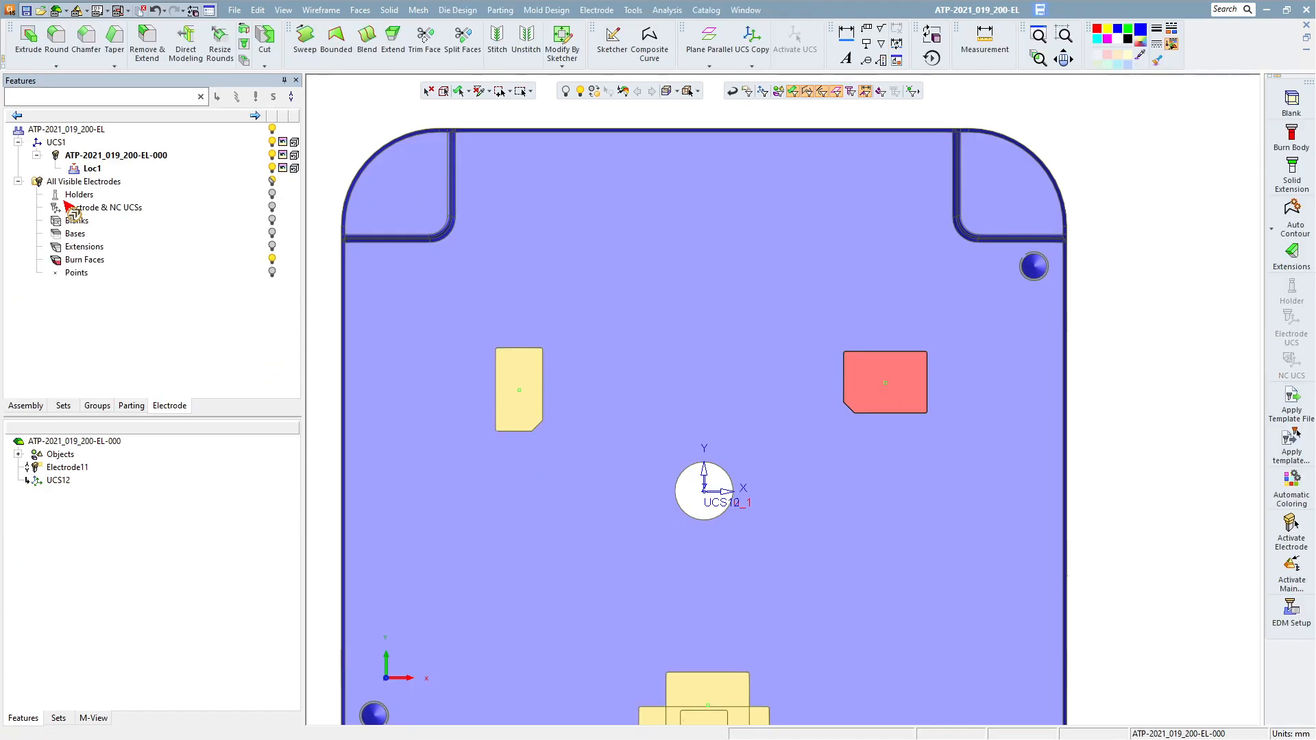
# Step: Remove the extracted burn-face geometry of the chamfered block from the electrode part, leaving the original block in place
pyautogui.keyDown('ctrl'); pyautogui.moveTo(945, 509); pyautogui.dragTo(1045, 364, button='right'); pyautogui.keyUp('ctrl')
pyautogui.keyDown('ctrl'); pyautogui.moveTo(1015, 395); pyautogui.dragTo(791, 393, button='middle'); pyautogui.keyUp('ctrl')
pyautogui.keyDown('ctrl'); pyautogui.moveTo(761, 391); pyautogui.dragTo(943, 323); pyautogui.keyUp('ctrl')
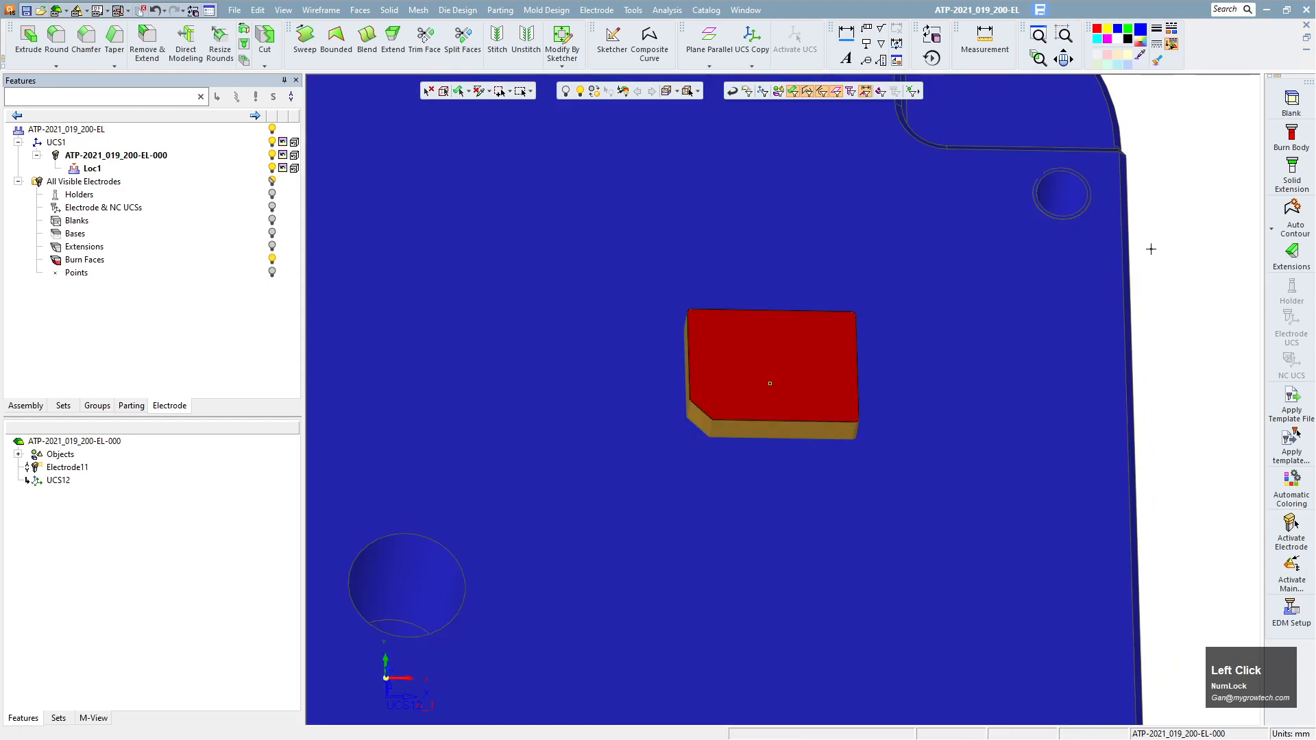
pyautogui.rightClick(1149, 250)
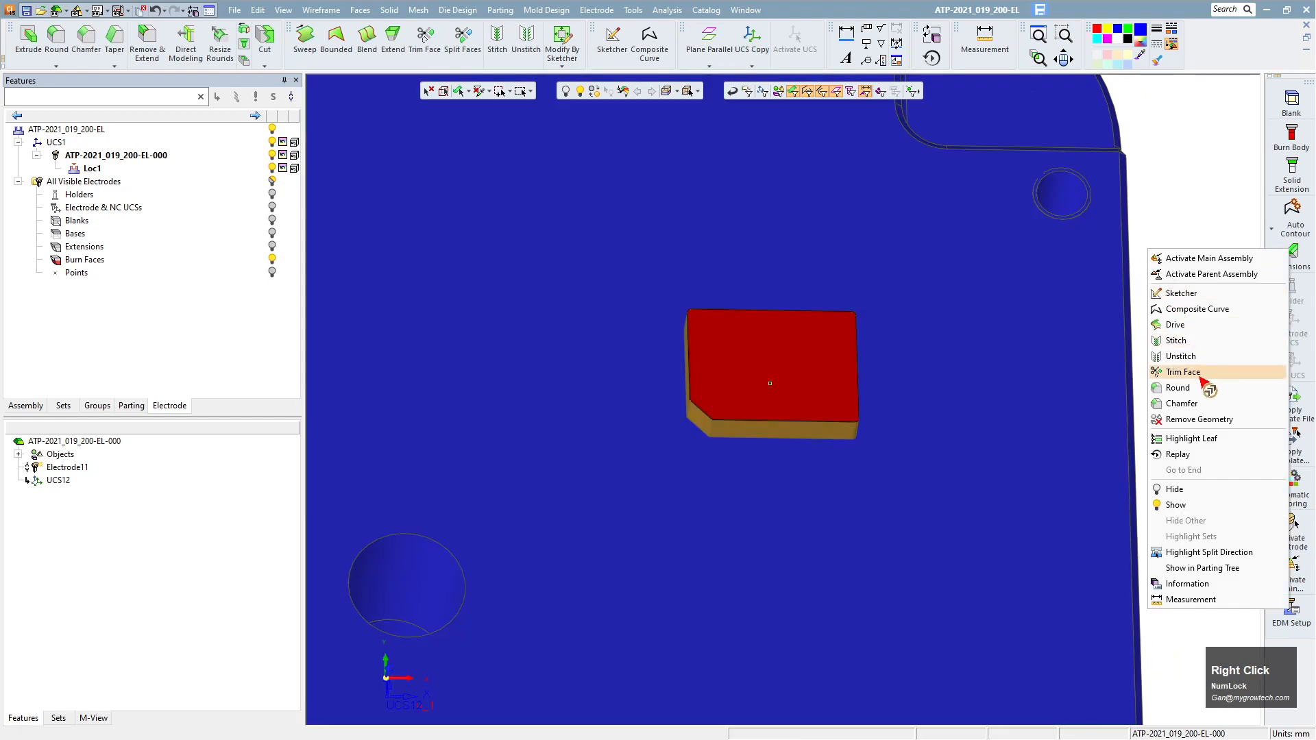
pyautogui.click(1226, 420)
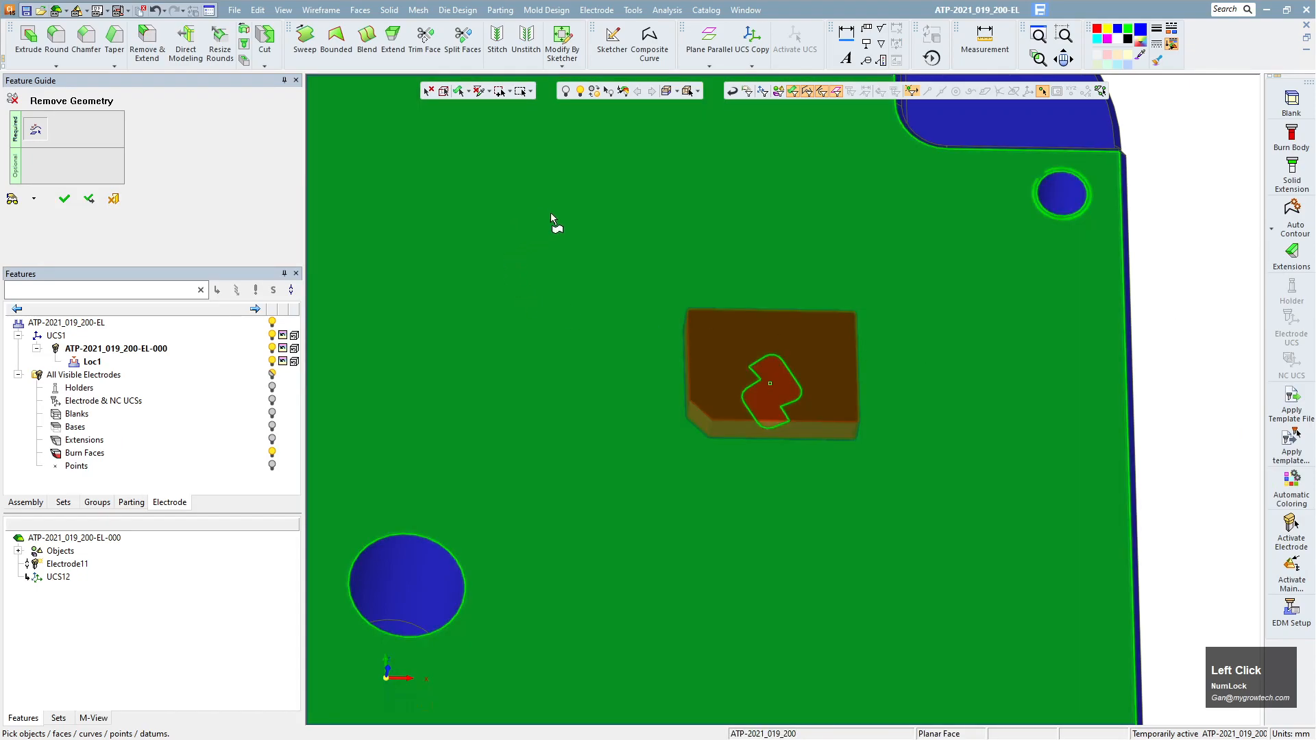
pyautogui.moveTo(572, 212); pyautogui.dragTo(965, 520)
pyautogui.click(1014, 255)
# Step: Import the chamfered block as one whole closed body into the electrode part with Import Geometry
pyautogui.keyDown('ctrl'); pyautogui.moveTo(1025, 344); pyautogui.dragTo(738, 370); pyautogui.keyUp('ctrl')
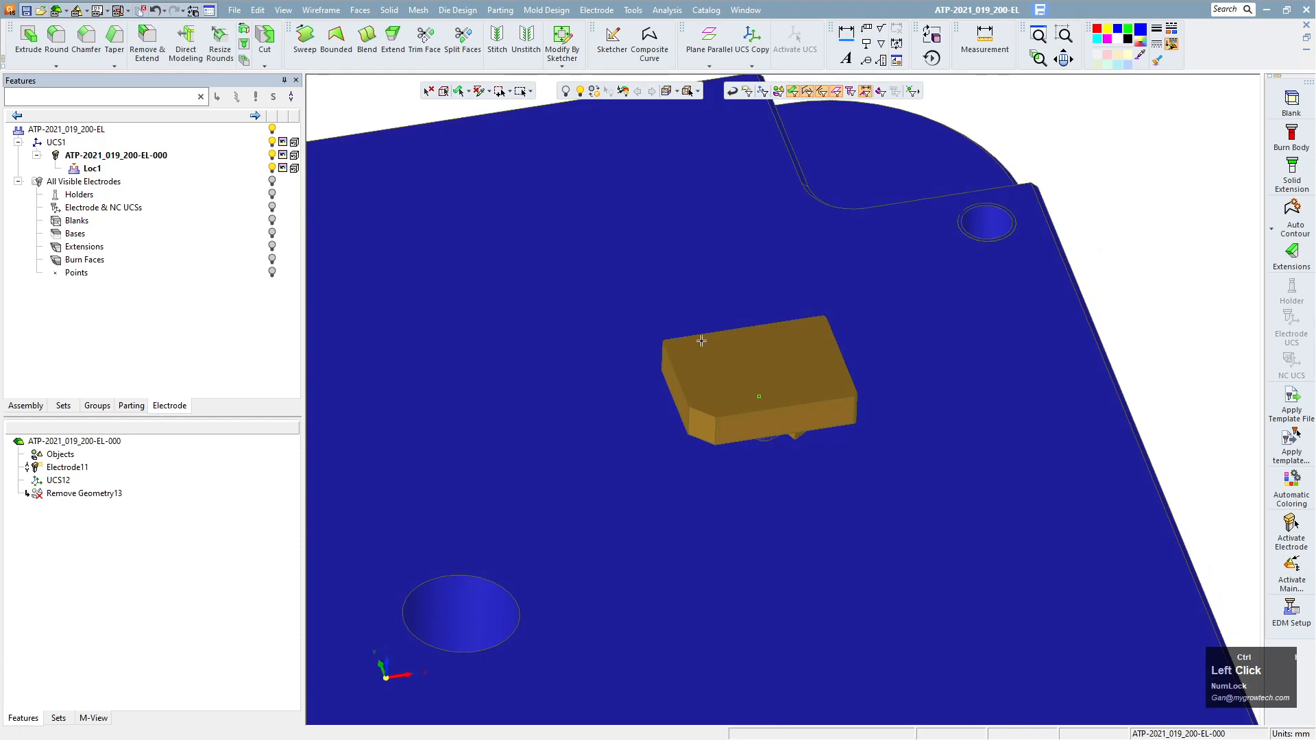
pyautogui.click(234, 10)
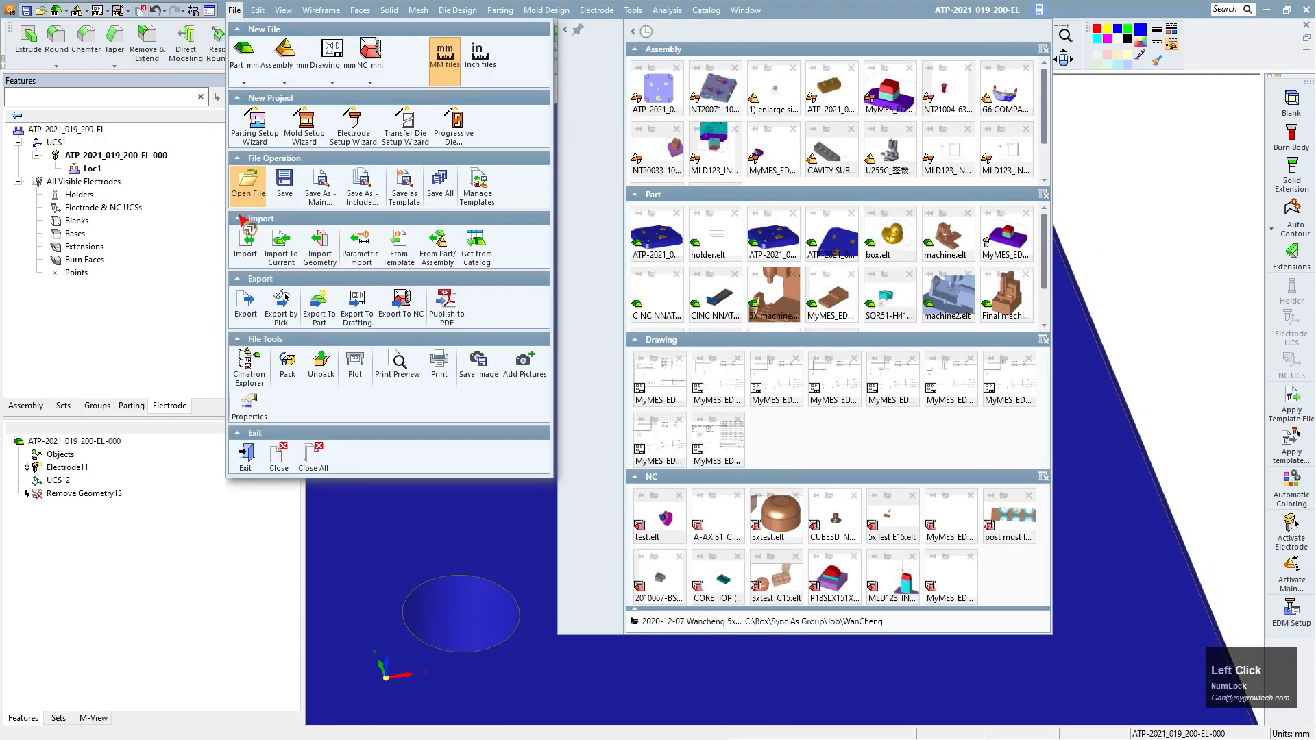
pyautogui.click(300, 261)
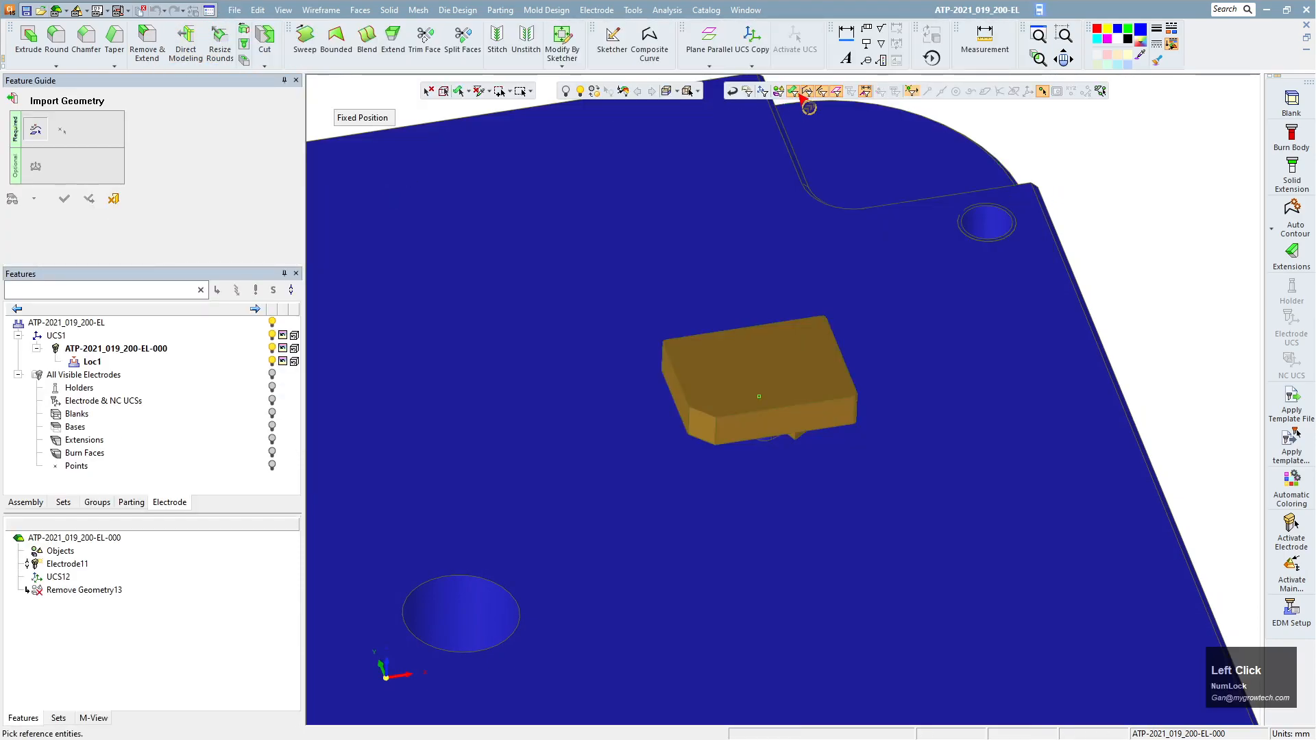
pyautogui.click(778, 91)
pyautogui.click(795, 356)
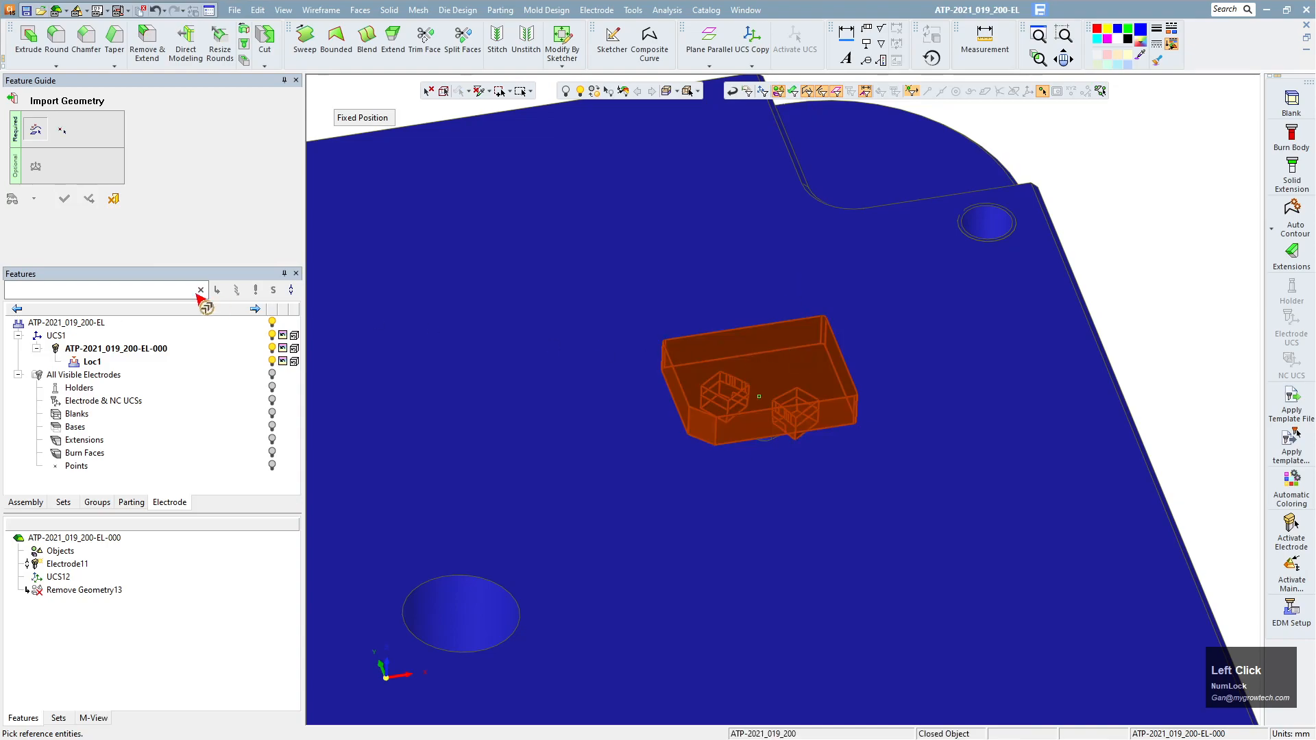
pyautogui.middleClick(199, 159)
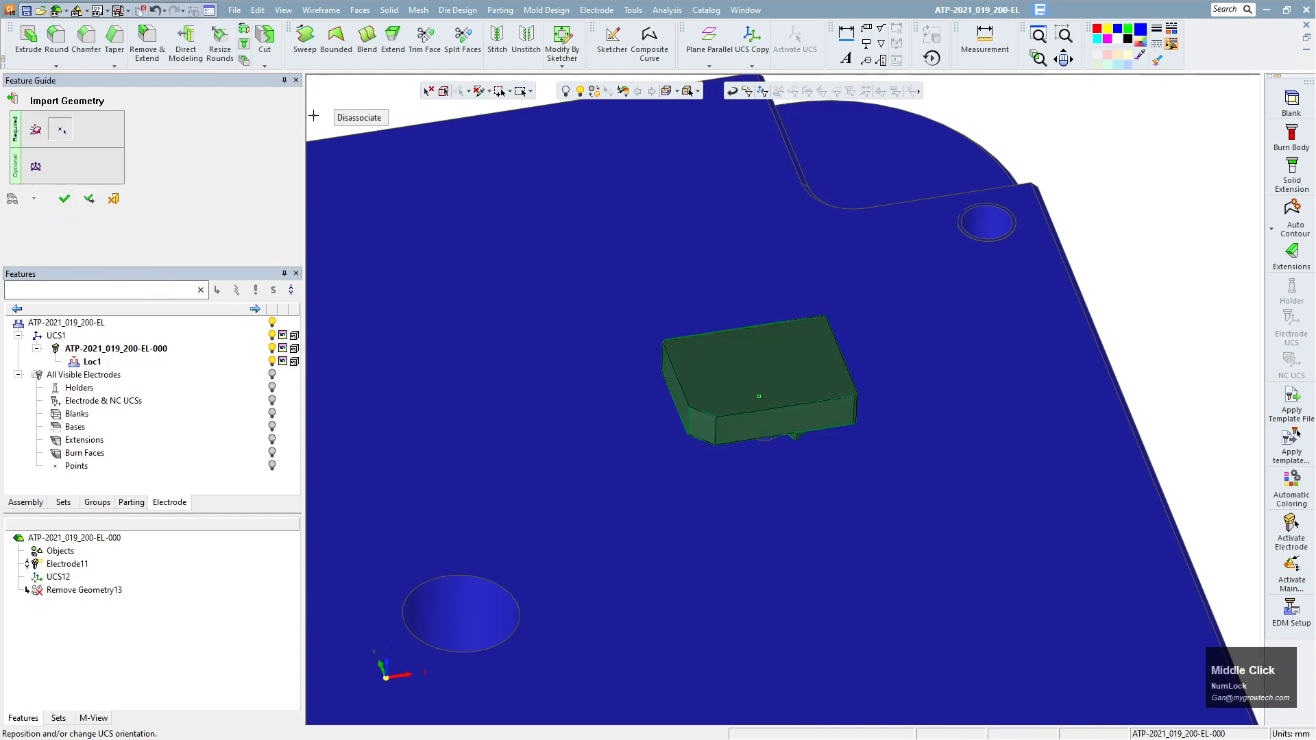
pyautogui.click(64, 198)
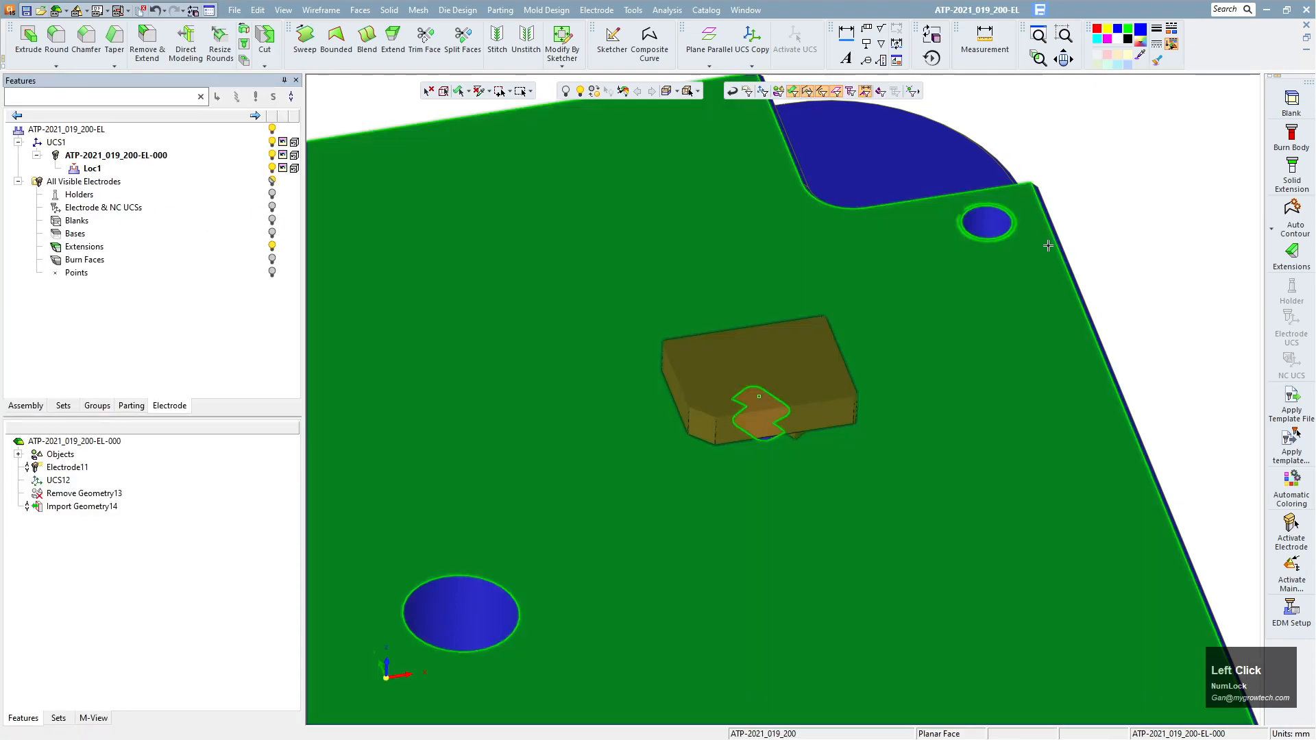
# Step: Hide the main assembly ATP-2021_019_200-EL to isolate the imported electrode body
pyautogui.keyDown('ctrl'); pyautogui.moveTo(1110, 213); pyautogui.dragTo(1095, 326, button='right'); pyautogui.keyUp('ctrl')
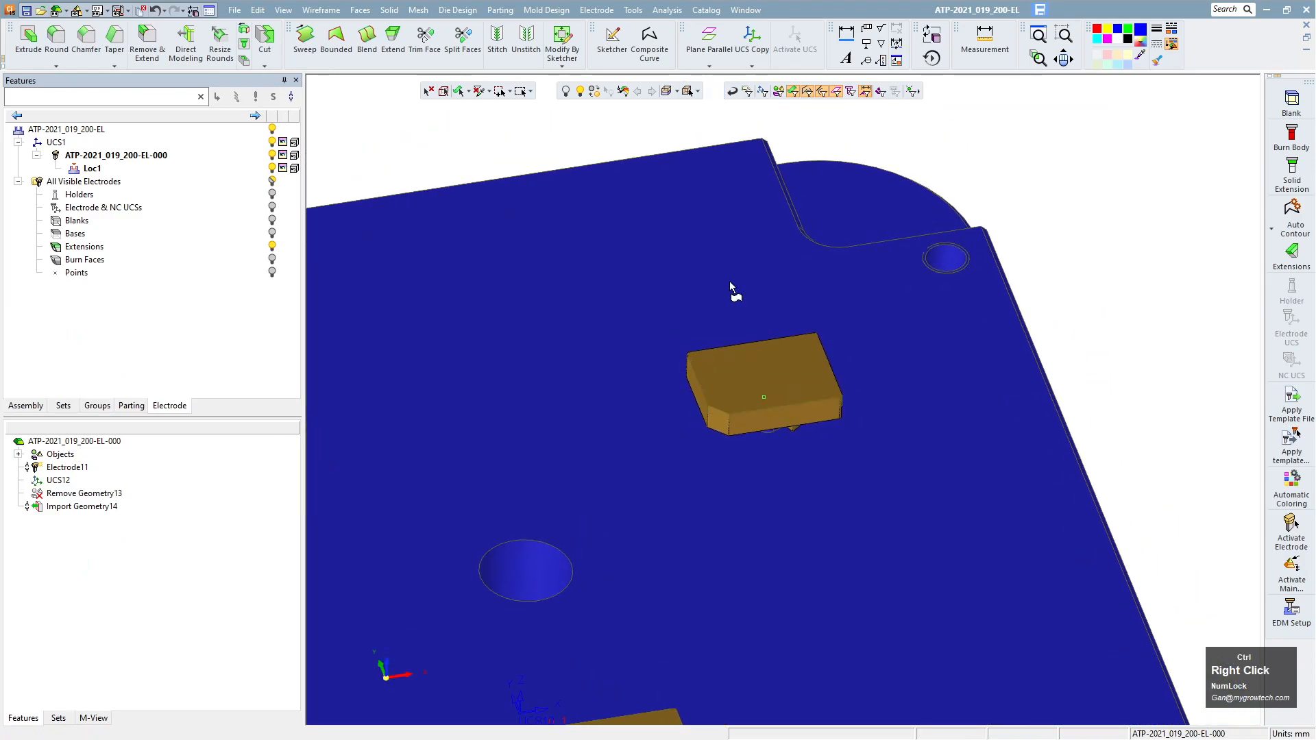
pyautogui.click(272, 130)
pyautogui.moveTo(834, 552)
pyautogui.keyDown('ctrl'); pyautogui.mouseDown(button='right')
pyautogui.moveTo(936, 282)
pyautogui.moveTo(937, 205)
pyautogui.mouseUp(button='right'); pyautogui.keyUp('ctrl')
pyautogui.moveTo(752, 373)
pyautogui.keyDown('ctrl'); pyautogui.mouseDown()
pyautogui.moveTo(754, 197)
pyautogui.moveTo(763, 396)
pyautogui.moveTo(774, 271)
pyautogui.mouseUp(); pyautogui.keyUp('ctrl')
pyautogui.keyDown('ctrl'); pyautogui.moveTo(774, 382); pyautogui.dragTo(811, 510); pyautogui.keyUp('ctrl')
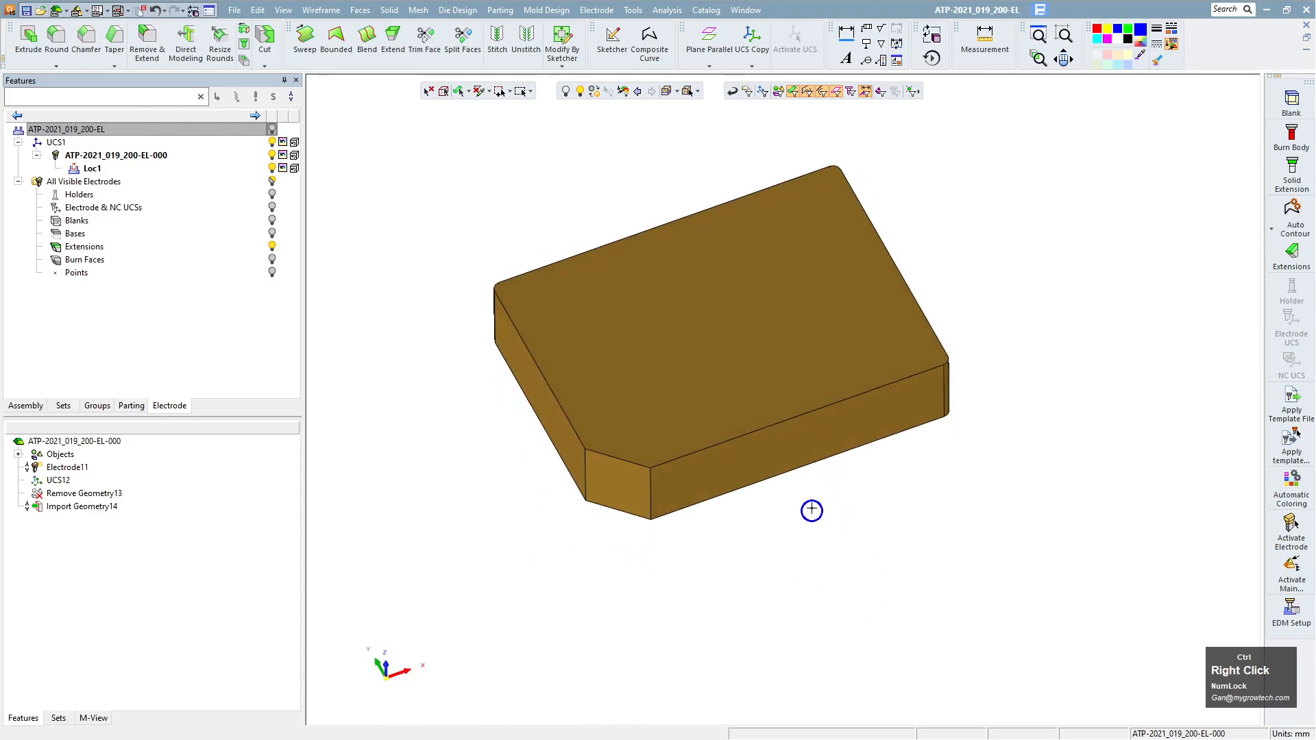
# Step: Apply the electrode template file "Elt 0 deg.etp" to the imported electrode body
pyautogui.keyDown('ctrl'); pyautogui.moveTo(811, 511); pyautogui.dragTo(831, 454, button='right'); pyautogui.keyUp('ctrl')
pyautogui.keyDown('ctrl'); pyautogui.moveTo(758, 403); pyautogui.dragTo(895, 253); pyautogui.keyUp('ctrl')
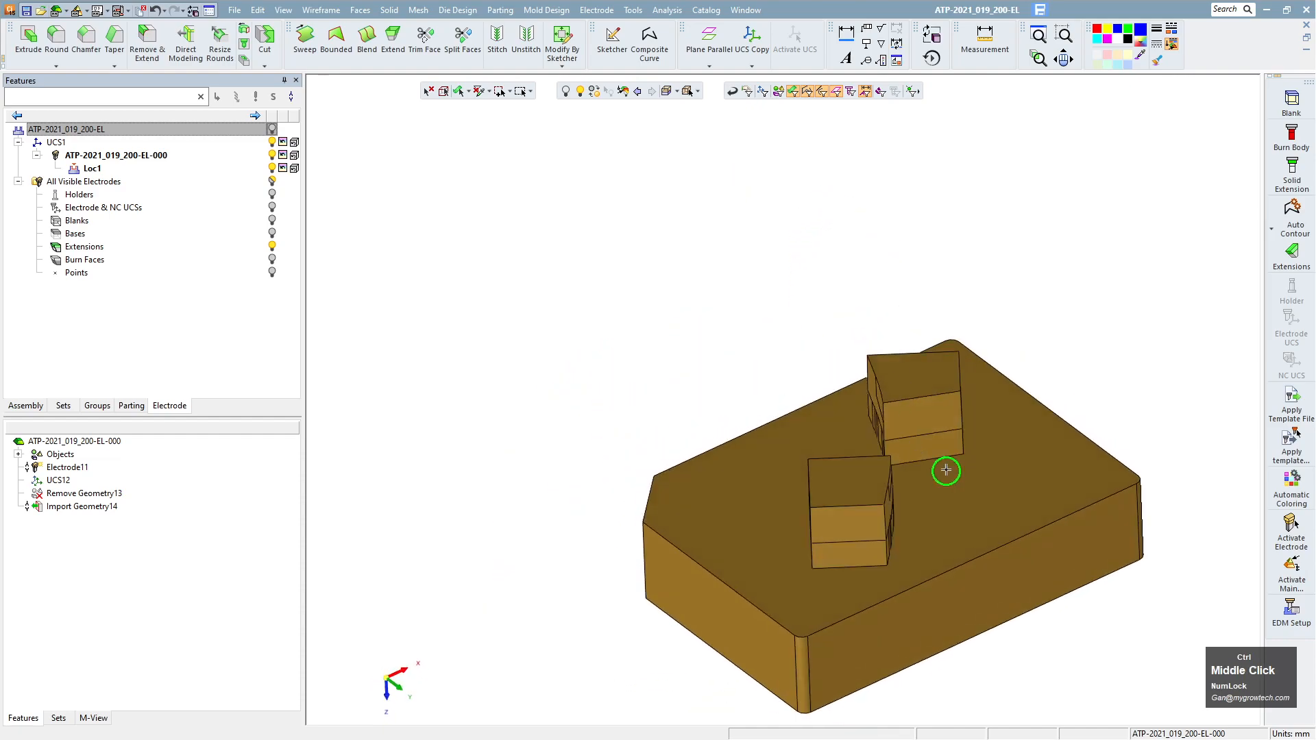
pyautogui.keyDown('ctrl'); pyautogui.moveTo(945, 471); pyautogui.dragTo(802, 347, button='middle'); pyautogui.keyUp('ctrl')
pyautogui.moveTo(826, 298)
pyautogui.keyDown('ctrl'); pyautogui.mouseDown()
pyautogui.moveTo(837, 338)
pyautogui.moveTo(838, 319)
pyautogui.mouseUp(); pyautogui.keyUp('ctrl')
pyautogui.keyDown('ctrl'); pyautogui.moveTo(637, 335); pyautogui.dragTo(973, 362); pyautogui.keyUp('ctrl')
pyautogui.keyDown('ctrl'); pyautogui.moveTo(899, 323); pyautogui.dragTo(941, 428, button='middle'); pyautogui.keyUp('ctrl')
pyautogui.keyDown('ctrl'); pyautogui.moveTo(778, 382); pyautogui.dragTo(778, 378); pyautogui.keyUp('ctrl')
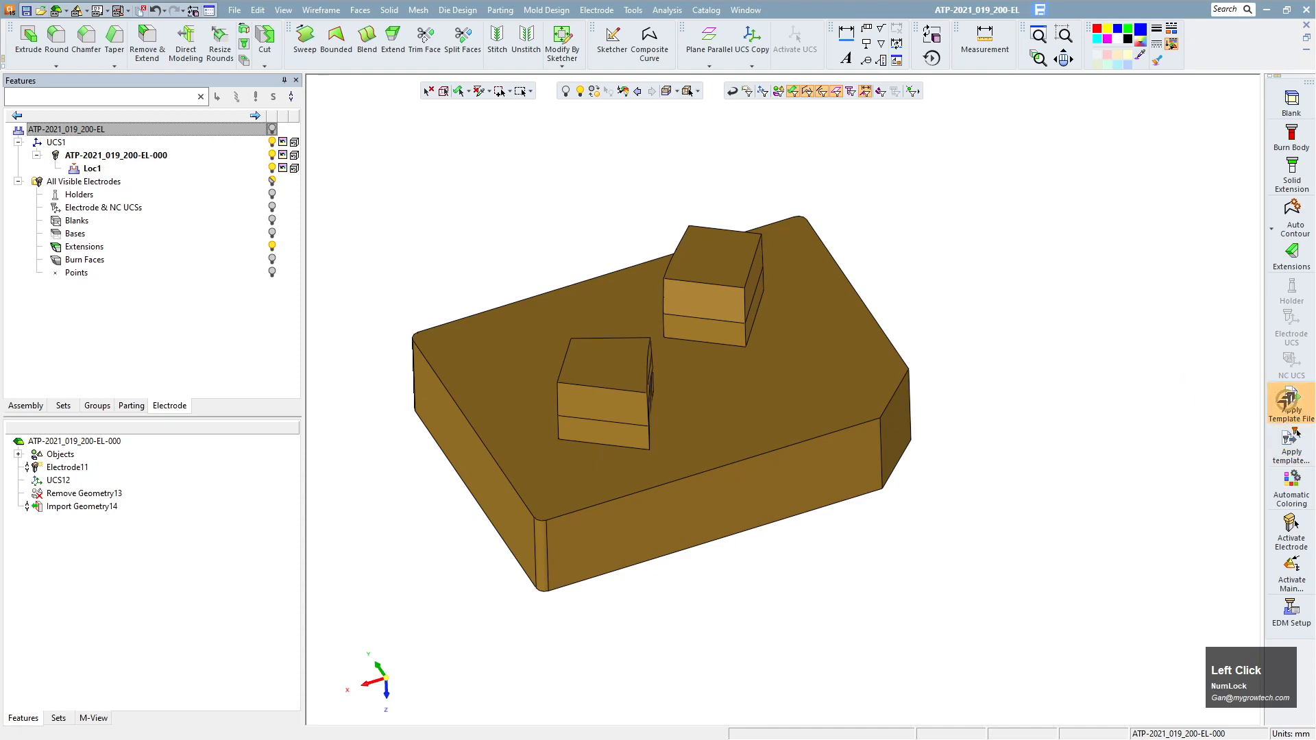
pyautogui.click(1291, 401)
pyautogui.click(682, 328)
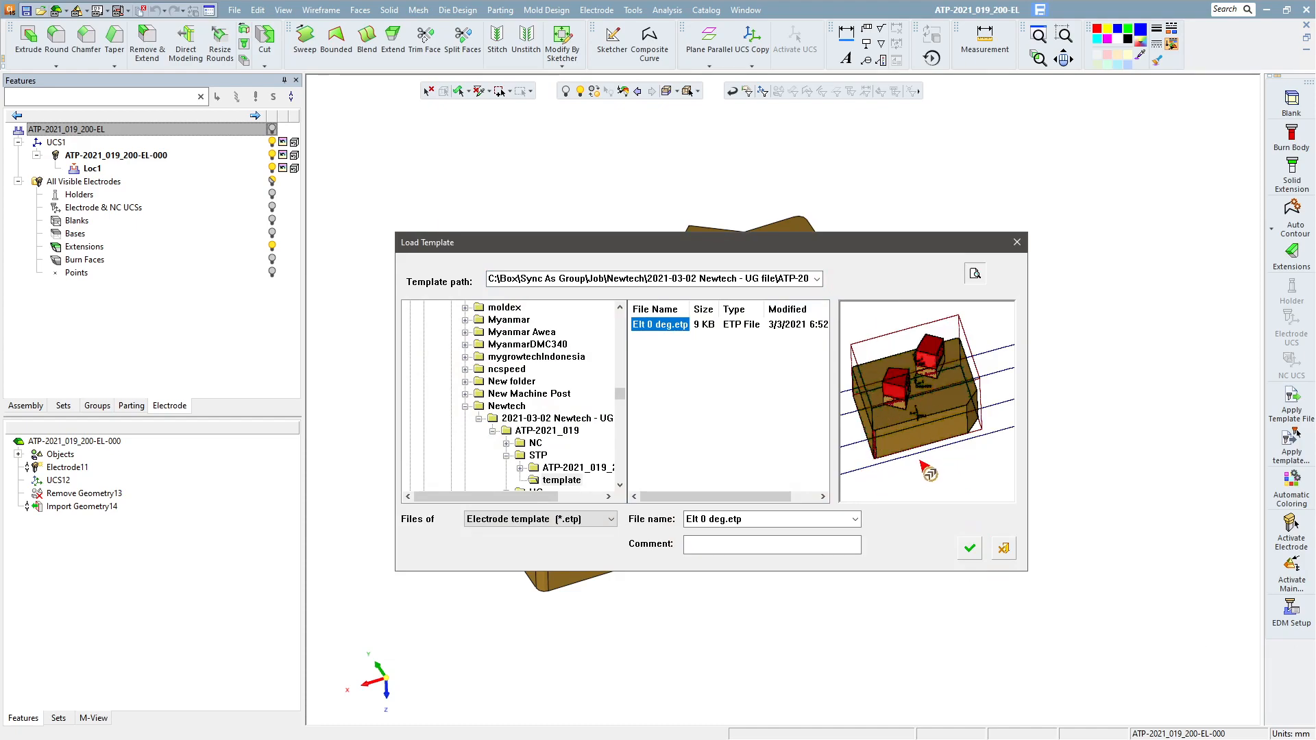
pyautogui.click(969, 549)
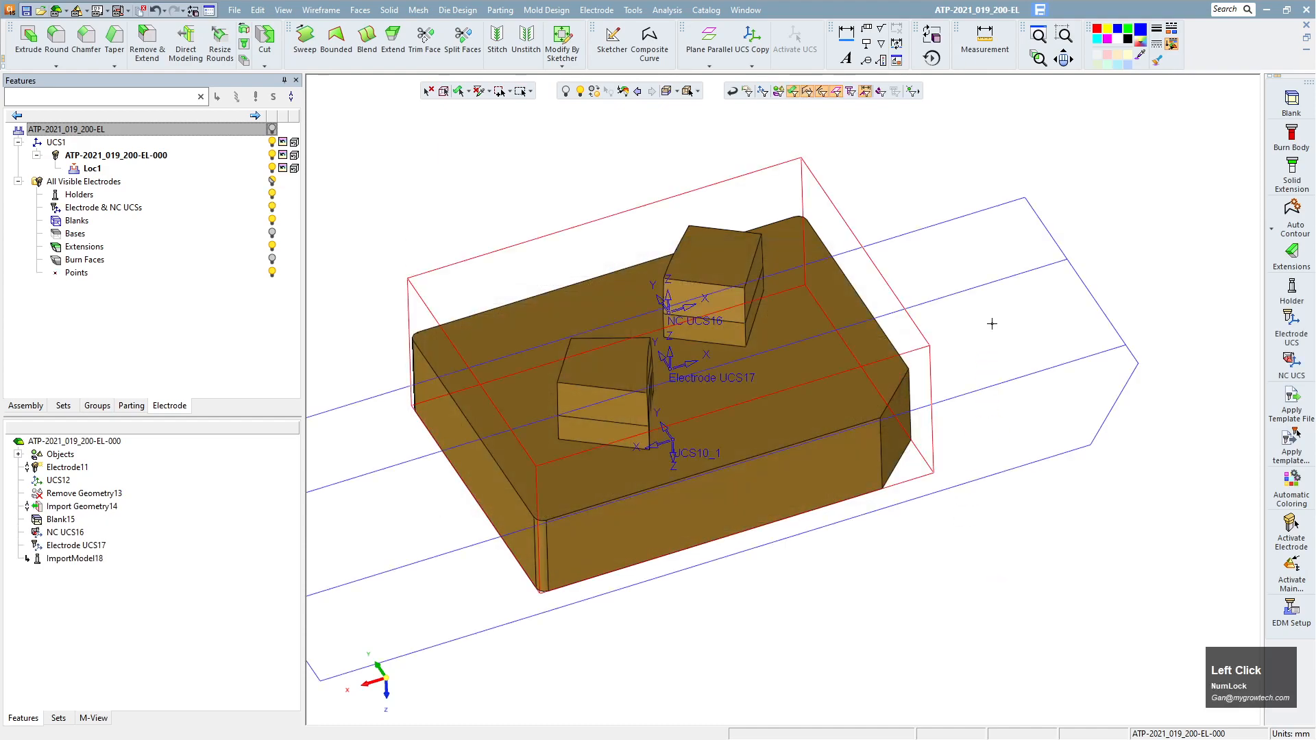
# Step: Re-fit the template's blank to the electrode, including its height, and re-center it
pyautogui.keyDown('ctrl'); pyautogui.moveTo(713, 535); pyautogui.dragTo(664, 363); pyautogui.keyUp('ctrl')
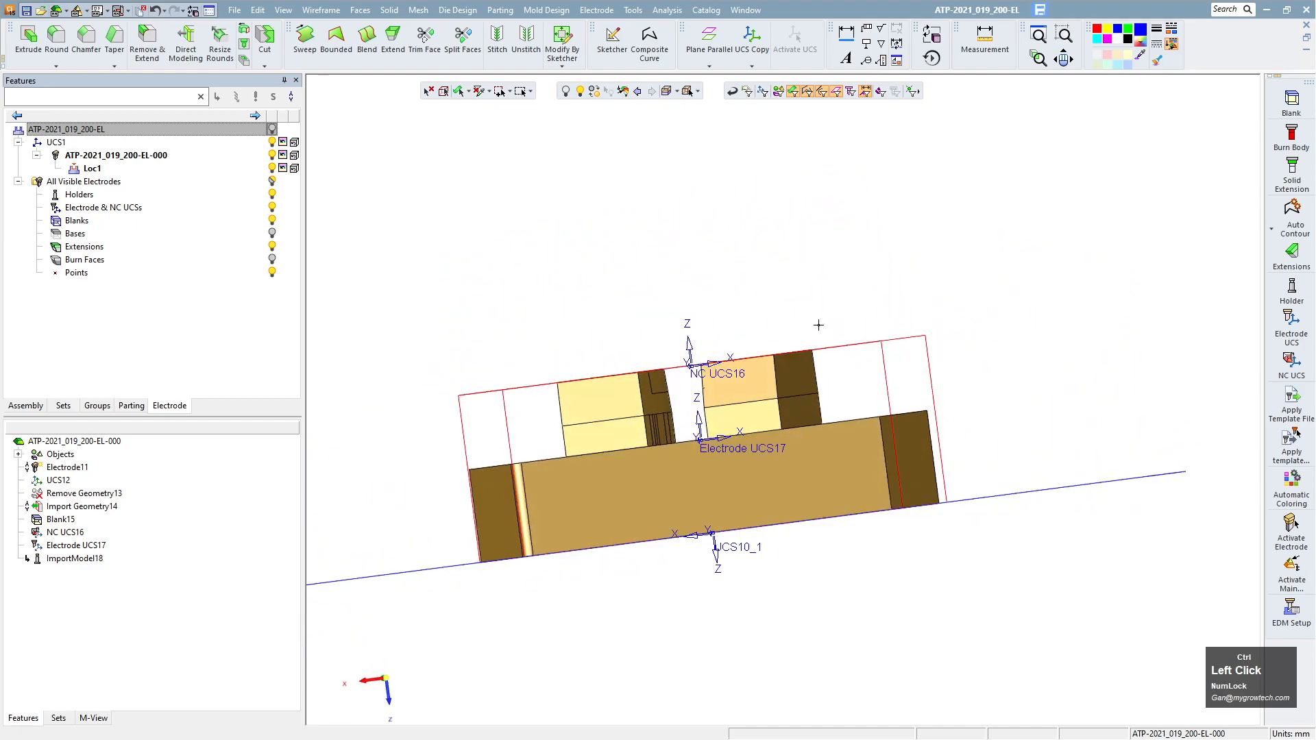
pyautogui.moveTo(893, 340)
pyautogui.keyDown('ctrl'); pyautogui.mouseDown()
pyautogui.moveTo(866, 258)
pyautogui.moveTo(919, 347)
pyautogui.moveTo(751, 345)
pyautogui.moveTo(754, 437)
pyautogui.moveTo(698, 407)
pyautogui.mouseUp(); pyautogui.keyUp('ctrl')
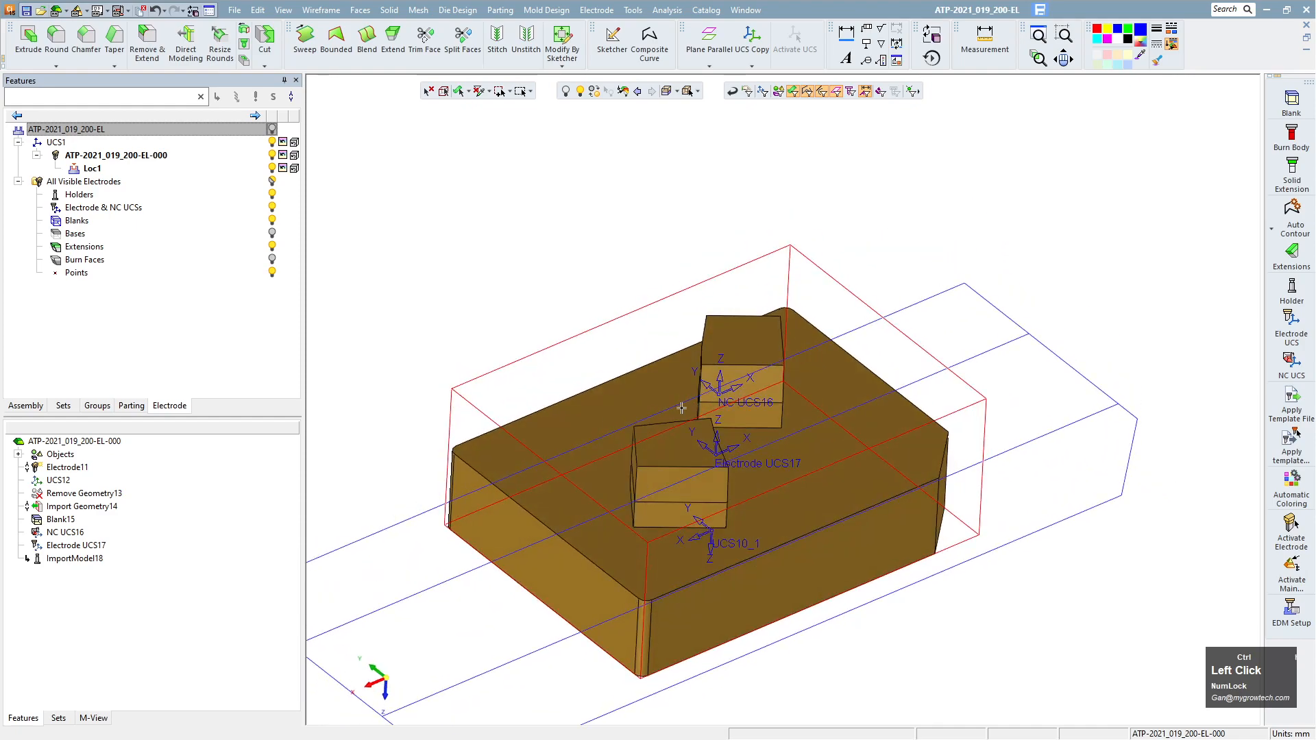
pyautogui.doubleClick(39, 518)
pyautogui.rightClick(65, 520)
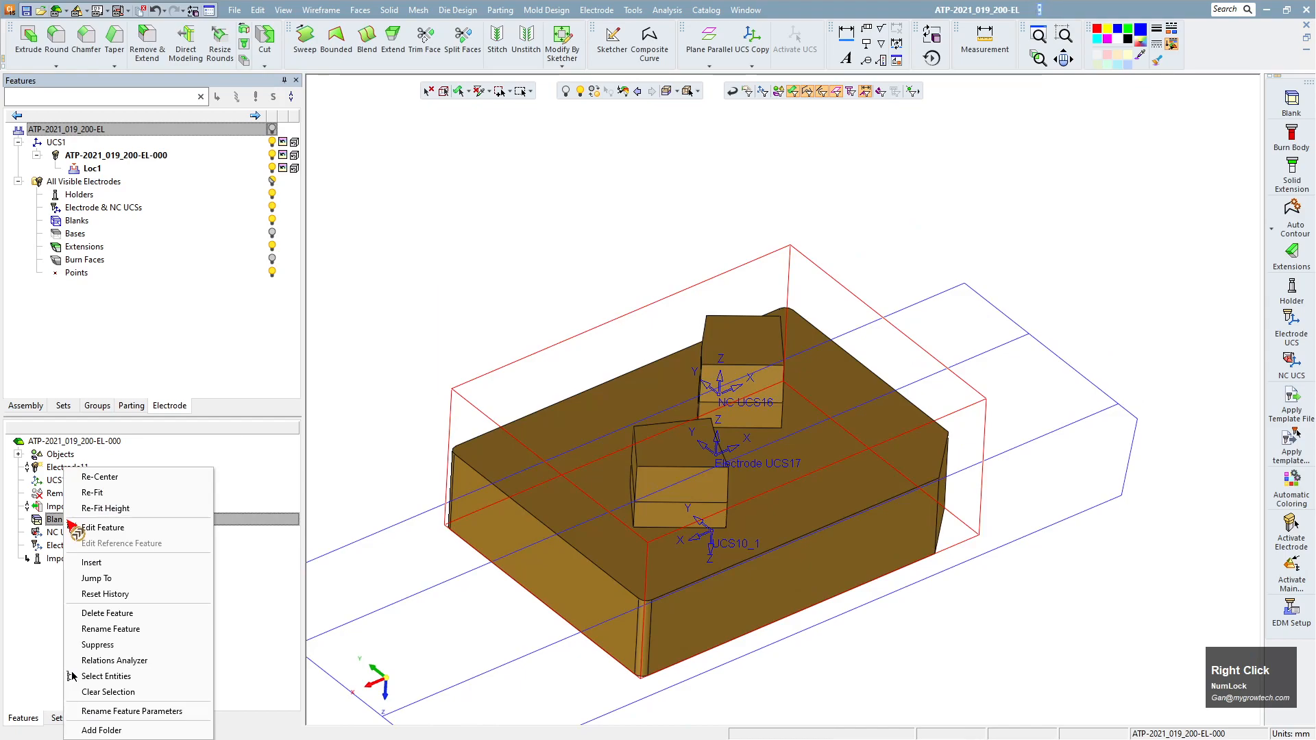
pyautogui.click(135, 510)
pyautogui.rightClick(74, 520)
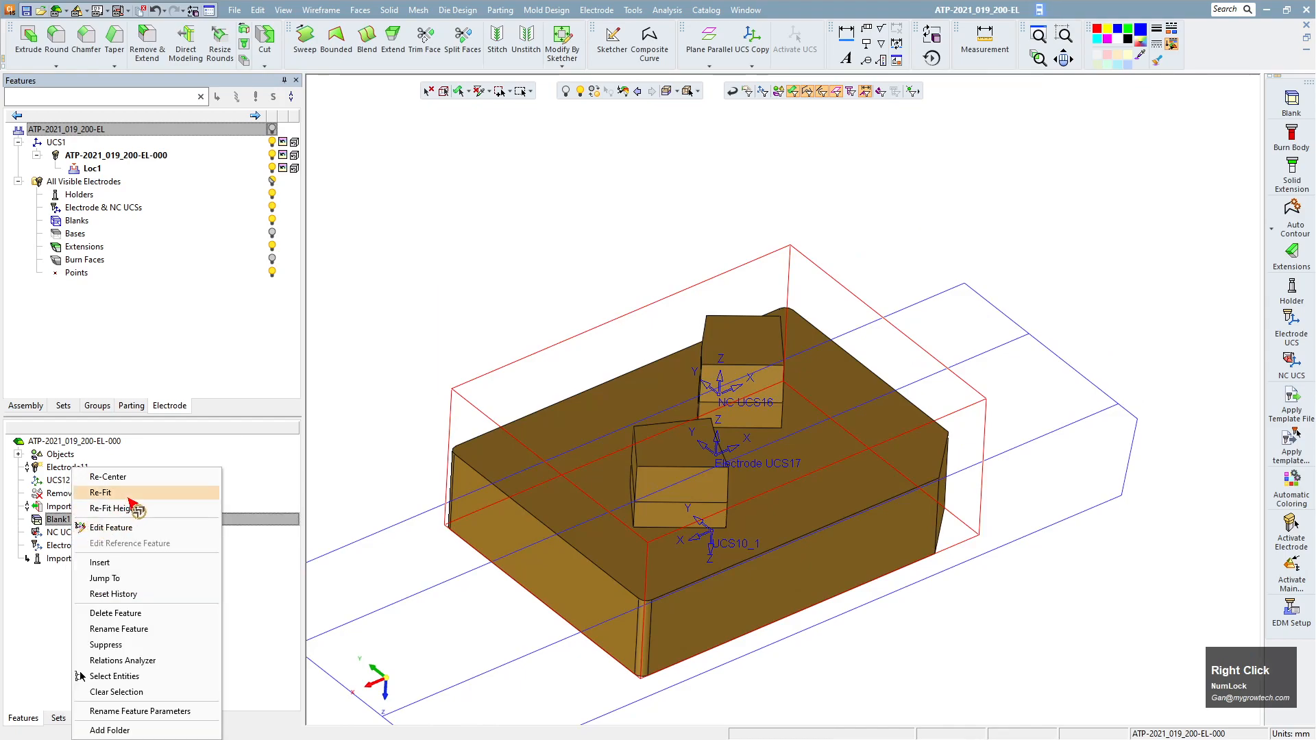
pyautogui.click(133, 494)
pyautogui.rightClick(99, 525)
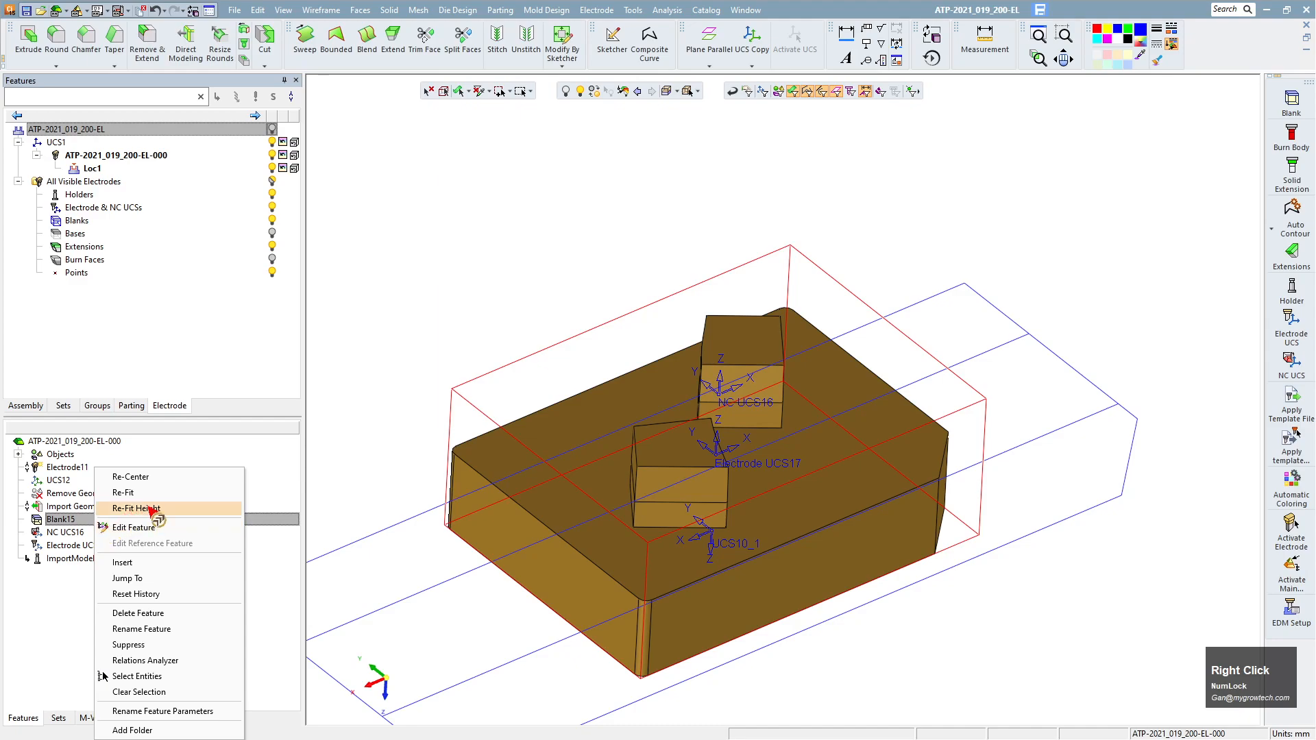
pyautogui.click(155, 477)
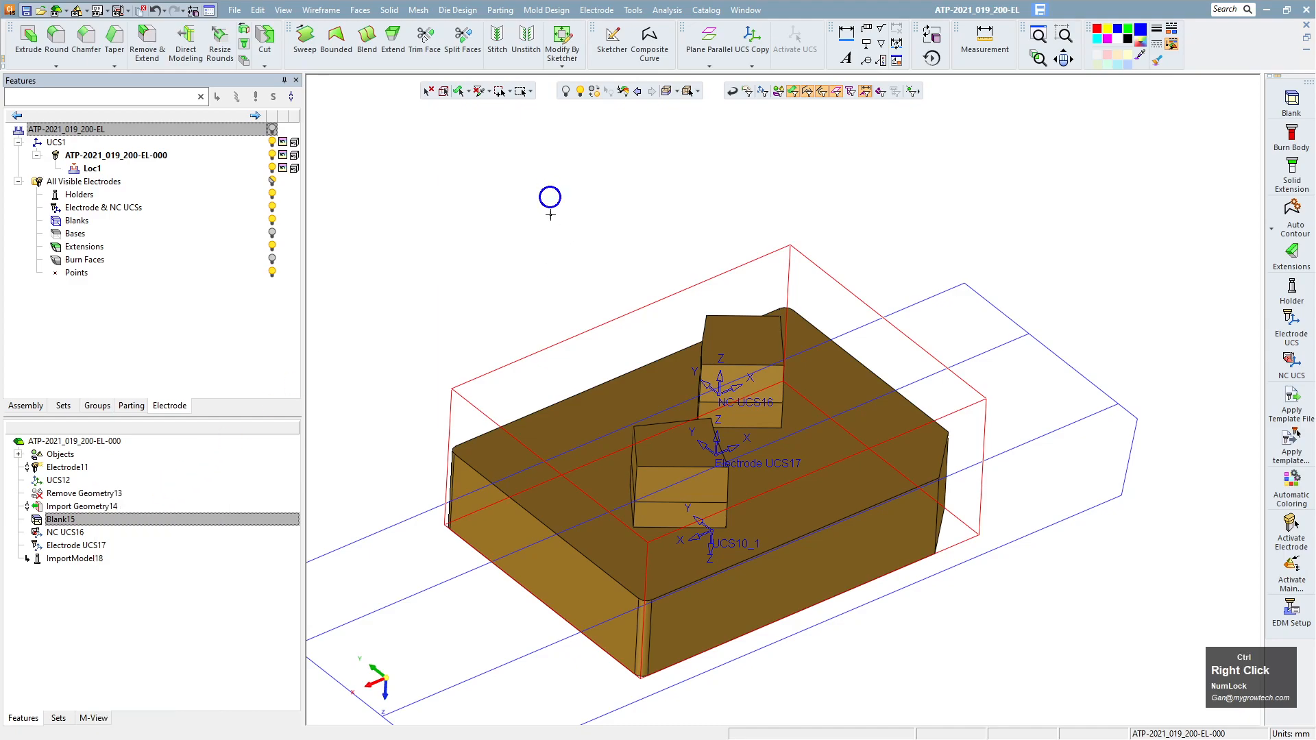
# Step: Examine the blank, coordinate systems and holder outline around the electrode from several angles, briefly showing the main assembly
pyautogui.keyDown('ctrl'); pyautogui.moveTo(546, 193); pyautogui.dragTo(817, 525, button='right'); pyautogui.keyUp('ctrl')
pyautogui.moveTo(637, 426)
pyautogui.keyDown('ctrl'); pyautogui.mouseDown()
pyautogui.moveTo(634, 399)
pyautogui.moveTo(611, 393)
pyautogui.moveTo(656, 426)
pyautogui.moveTo(642, 434)
pyautogui.moveTo(732, 288)
pyautogui.moveTo(602, 376)
pyautogui.moveTo(554, 390)
pyautogui.moveTo(657, 433)
pyautogui.moveTo(635, 442)
pyautogui.mouseUp(); pyautogui.keyUp('ctrl')
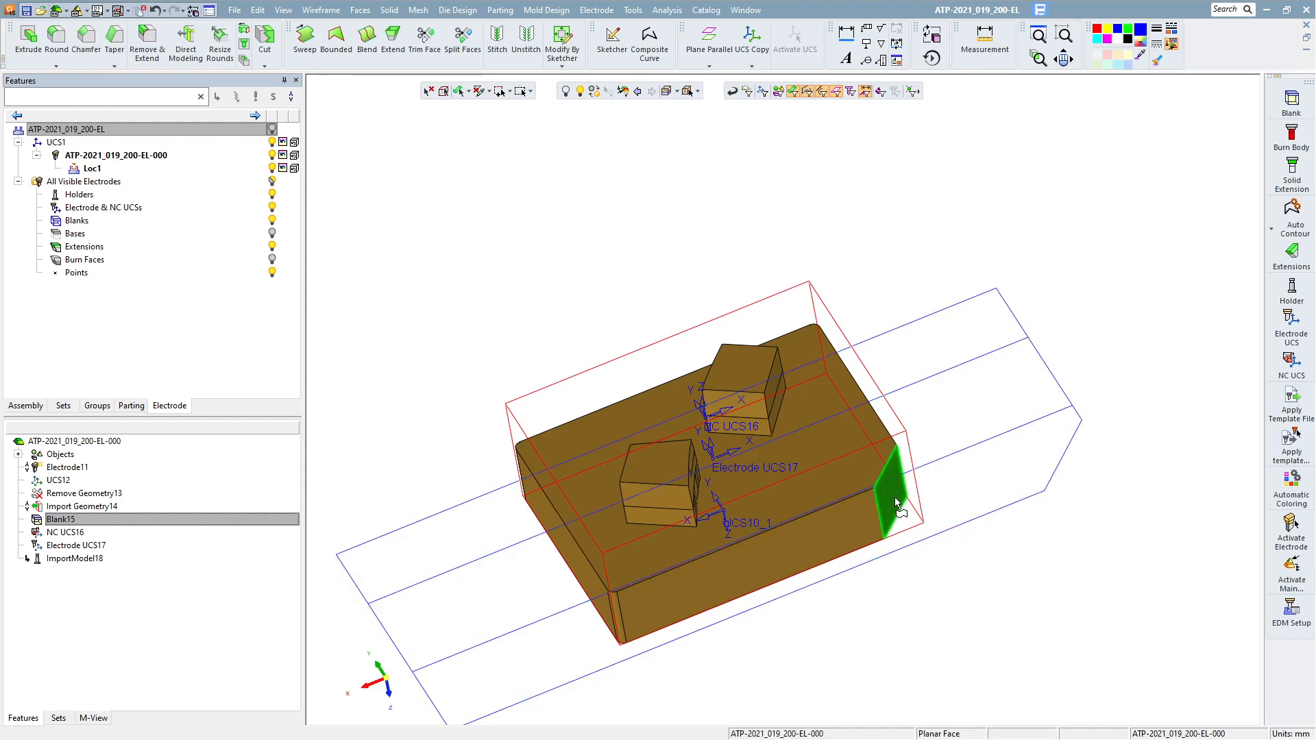
pyautogui.keyDown('ctrl'); pyautogui.moveTo(995, 542); pyautogui.dragTo(973, 619, button='right'); pyautogui.keyUp('ctrl')
pyautogui.keyDown('ctrl'); pyautogui.moveTo(958, 628); pyautogui.dragTo(681, 323); pyautogui.keyUp('ctrl')
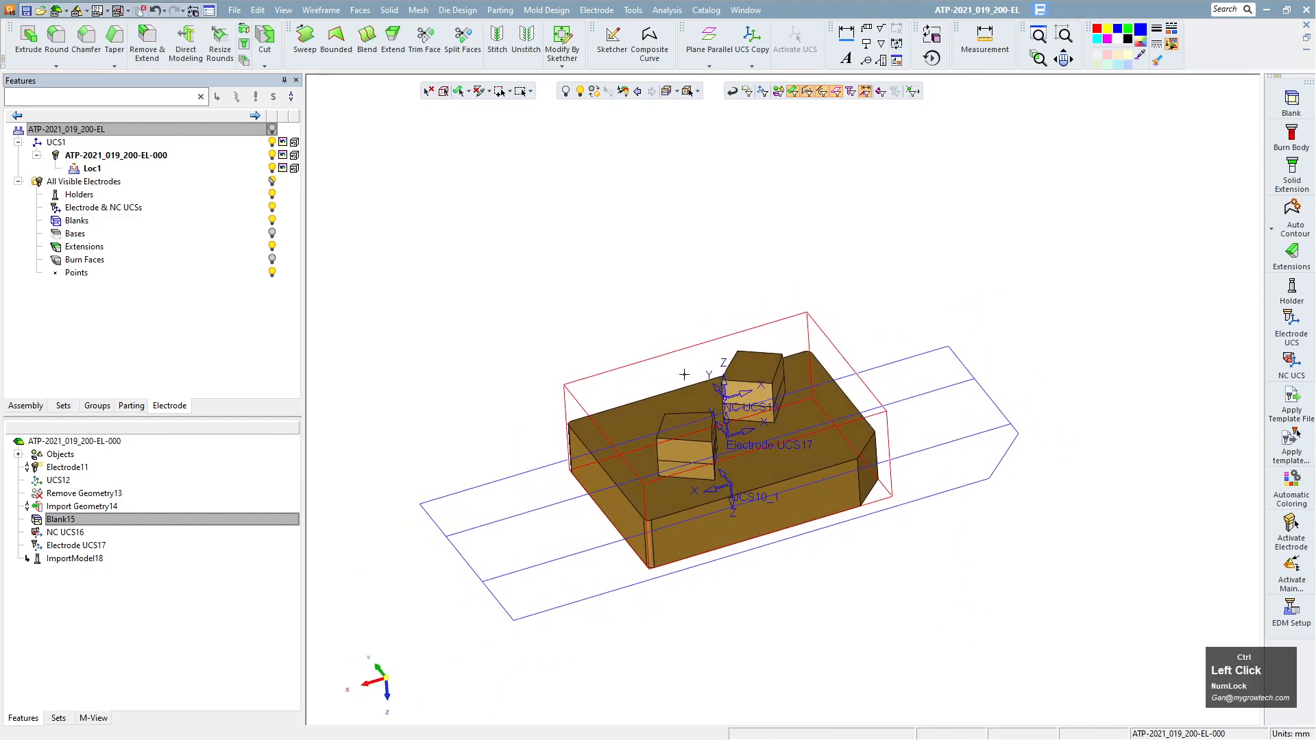
pyautogui.keyDown('ctrl'); pyautogui.moveTo(797, 561); pyautogui.dragTo(829, 299, button='right'); pyautogui.keyUp('ctrl')
pyautogui.keyDown('ctrl'); pyautogui.moveTo(690, 382); pyautogui.dragTo(715, 371); pyautogui.keyUp('ctrl')
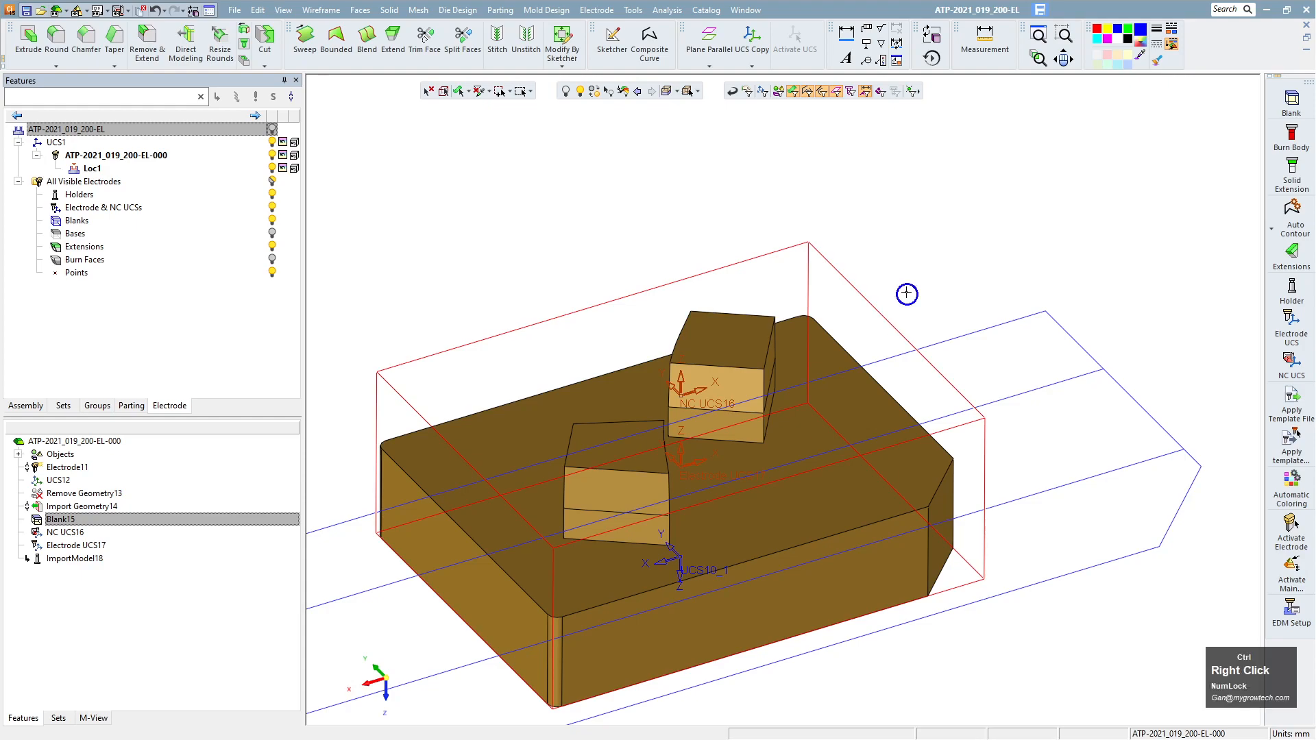
pyautogui.keyDown('ctrl'); pyautogui.moveTo(905, 291); pyautogui.dragTo(859, 476, button='right'); pyautogui.keyUp('ctrl')
pyautogui.keyDown('ctrl'); pyautogui.moveTo(859, 476); pyautogui.dragTo(782, 405); pyautogui.keyUp('ctrl')
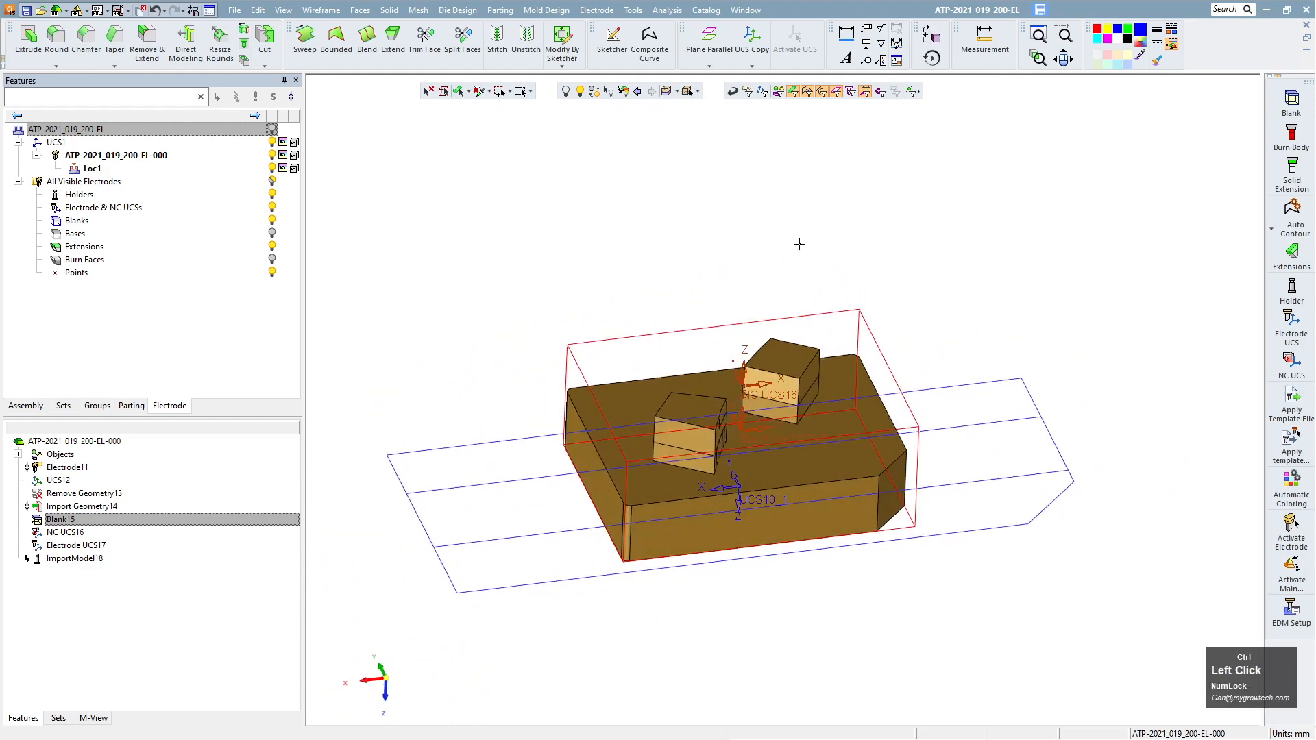
pyautogui.keyDown('ctrl'); pyautogui.moveTo(792, 538); pyautogui.dragTo(787, 611); pyautogui.keyUp('ctrl')
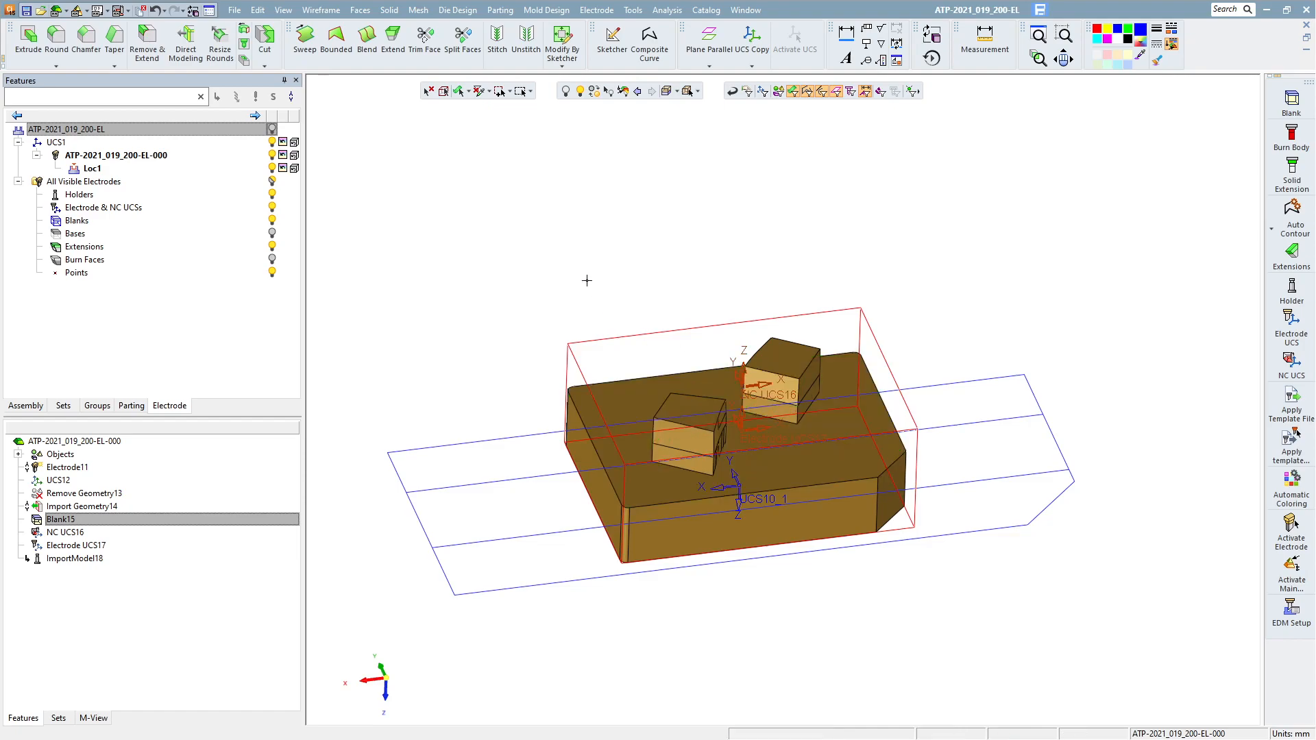
pyautogui.keyDown('ctrl'); pyautogui.moveTo(602, 256); pyautogui.dragTo(587, 411, button='right'); pyautogui.keyUp('ctrl')
pyautogui.moveTo(587, 411)
pyautogui.keyDown('ctrl'); pyautogui.mouseDown()
pyautogui.moveTo(567, 329)
pyautogui.moveTo(574, 413)
pyautogui.mouseUp(); pyautogui.keyUp('ctrl')
pyautogui.keyDown('ctrl'); pyautogui.moveTo(580, 410); pyautogui.dragTo(584, 332, button='right'); pyautogui.keyUp('ctrl')
pyautogui.click(432, 93)
pyautogui.moveTo(562, 309)
pyautogui.keyDown('ctrl'); pyautogui.mouseDown()
pyautogui.moveTo(585, 312)
pyautogui.moveTo(569, 323)
pyautogui.mouseUp(); pyautogui.keyUp('ctrl')
pyautogui.keyDown('ctrl'); pyautogui.moveTo(626, 463); pyautogui.dragTo(696, 323, button='right'); pyautogui.keyUp('ctrl')
pyautogui.keyDown('ctrl'); pyautogui.moveTo(699, 463); pyautogui.dragTo(679, 427); pyautogui.keyUp('ctrl')
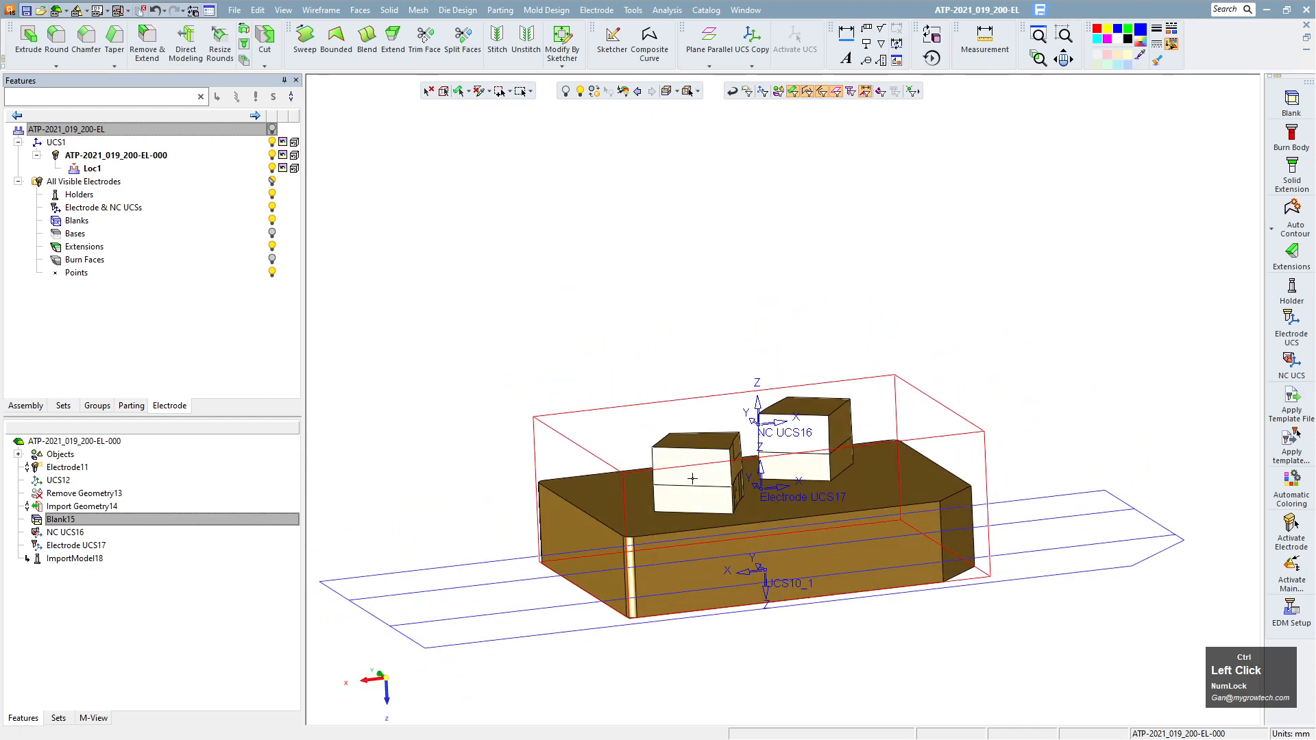
pyautogui.keyDown('ctrl'); pyautogui.moveTo(707, 461); pyautogui.dragTo(784, 540); pyautogui.keyUp('ctrl')
pyautogui.keyDown('ctrl'); pyautogui.moveTo(784, 540); pyautogui.dragTo(736, 435, button='middle'); pyautogui.keyUp('ctrl')
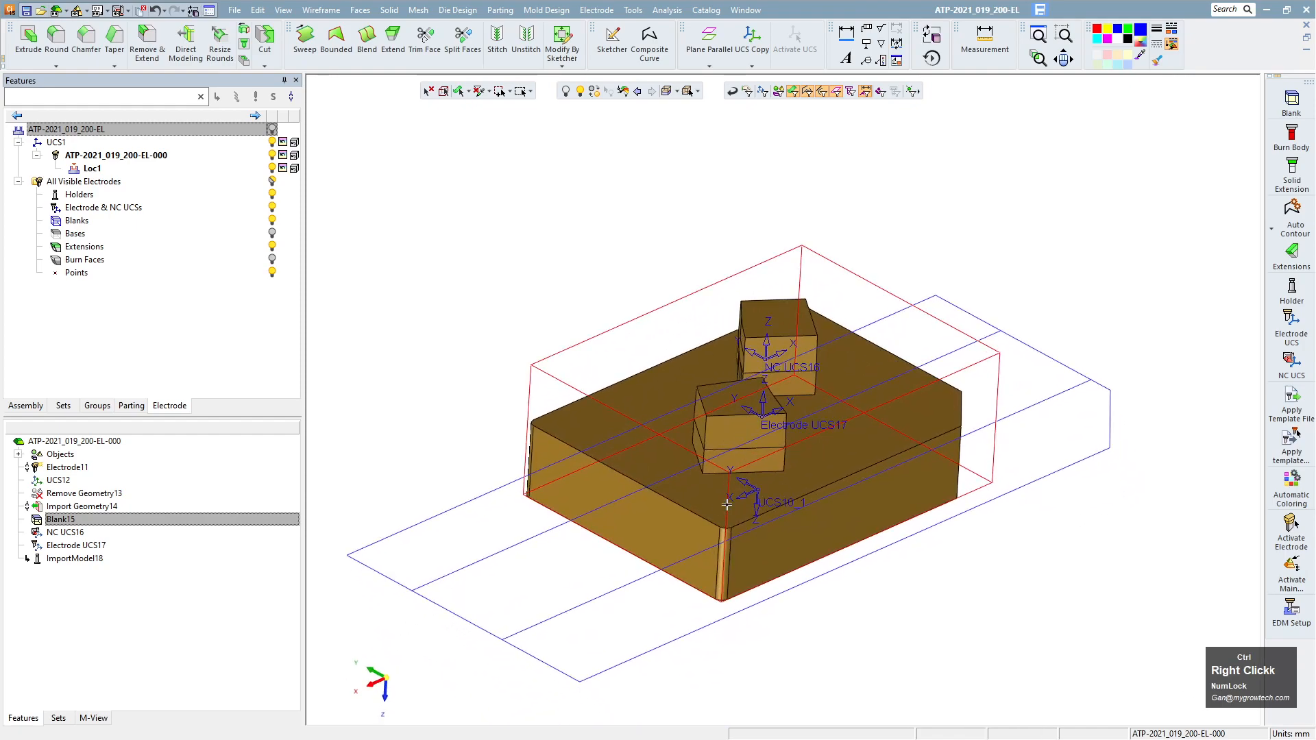
pyautogui.keyDown('ctrl'); pyautogui.moveTo(736, 435); pyautogui.dragTo(726, 380, button='right'); pyautogui.keyUp('ctrl')
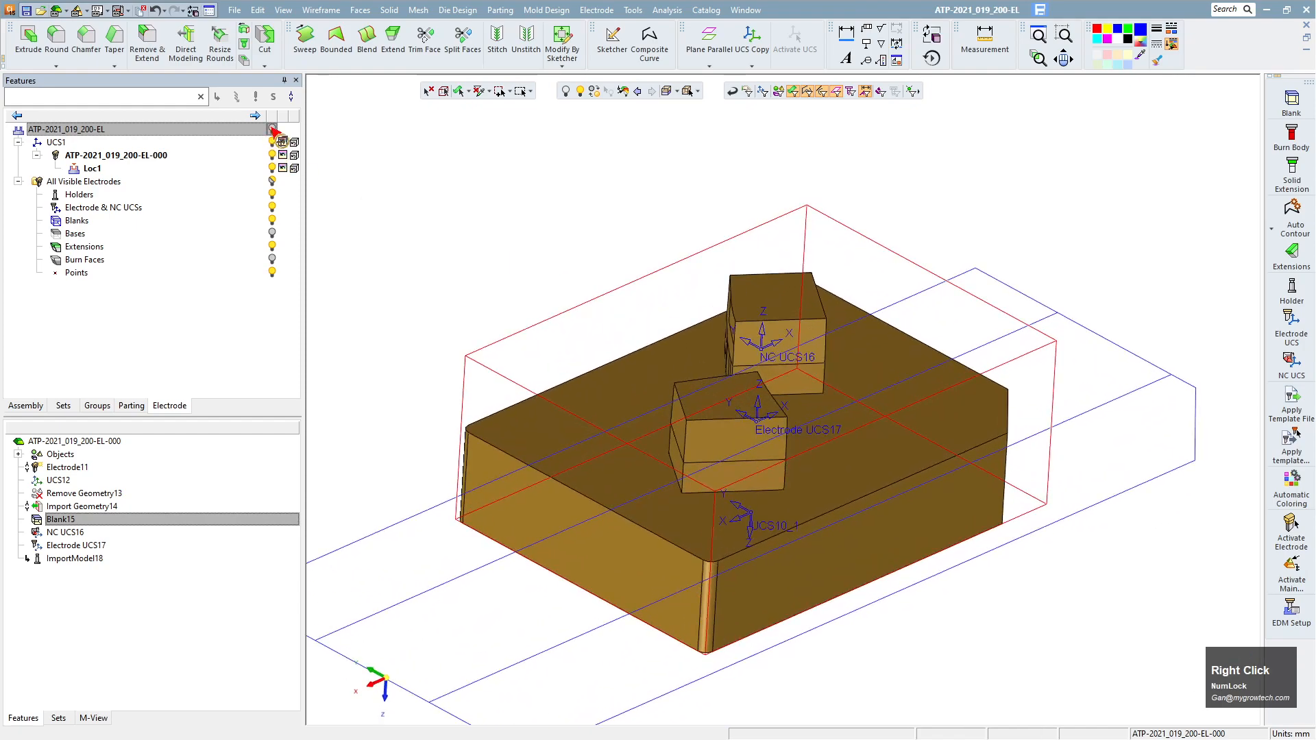
pyautogui.click(272, 128)
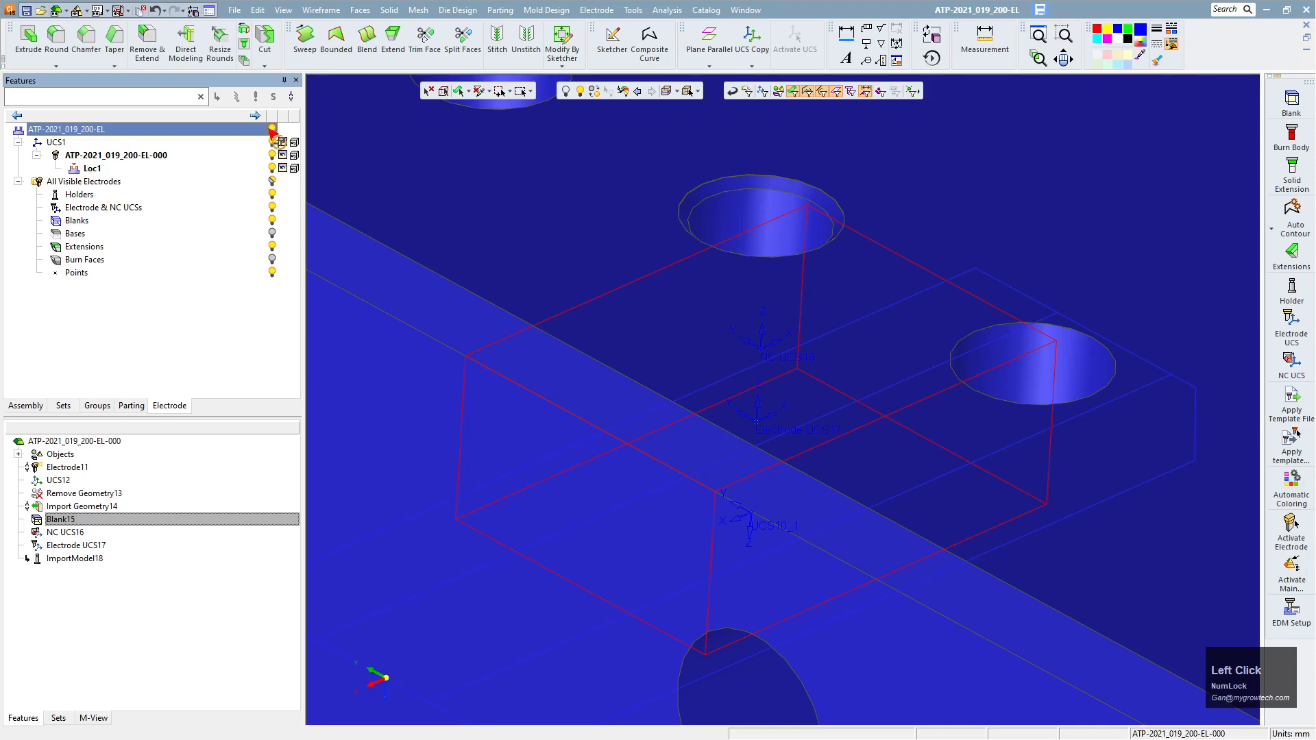
pyautogui.click(272, 128)
# Step: Measure along the corner edge of the post with the segmented curved side, from its top corner to the mid-height split line
pyautogui.keyDown('ctrl'); pyautogui.moveTo(811, 555); pyautogui.dragTo(780, 365, button='right'); pyautogui.keyUp('ctrl')
pyautogui.keyDown('ctrl'); pyautogui.moveTo(716, 421); pyautogui.dragTo(887, 417); pyautogui.keyUp('ctrl')
pyautogui.keyDown('ctrl'); pyautogui.moveTo(841, 419); pyautogui.dragTo(829, 430, button='middle'); pyautogui.keyUp('ctrl')
pyautogui.keyDown('ctrl'); pyautogui.moveTo(829, 431); pyautogui.dragTo(758, 300, button='right'); pyautogui.keyUp('ctrl')
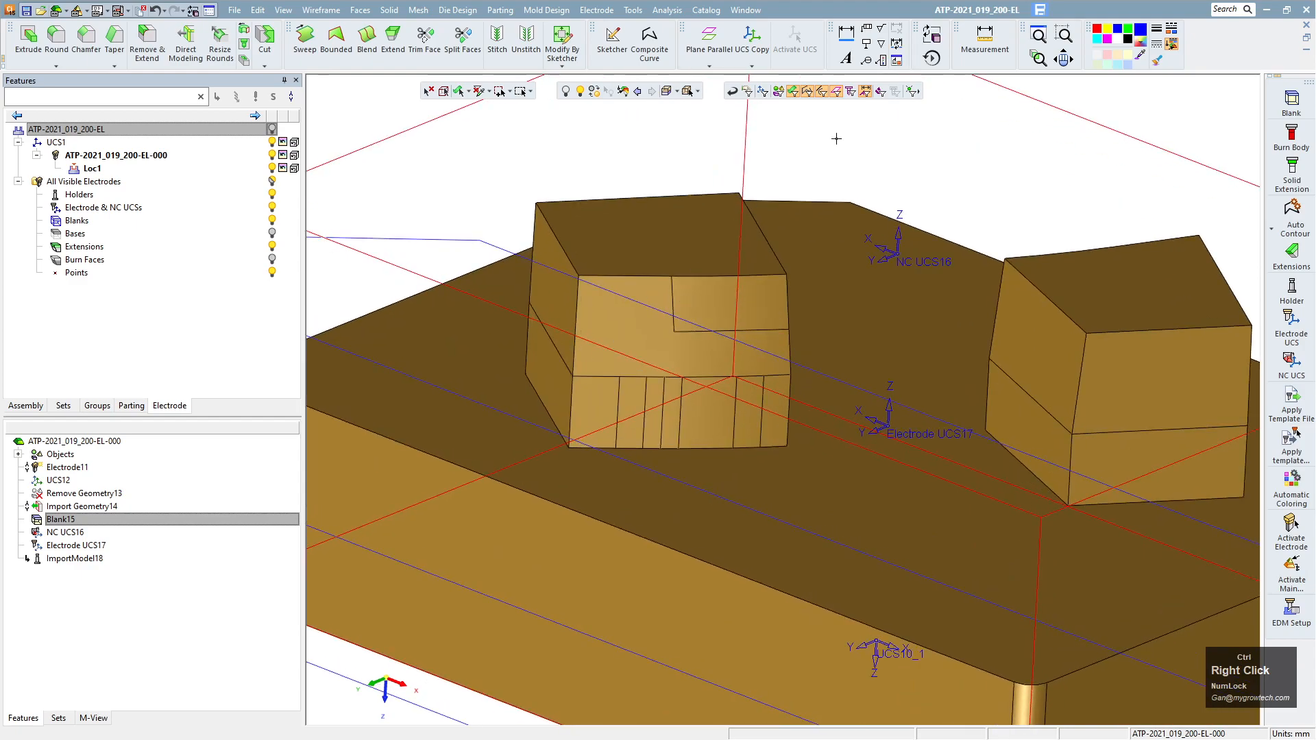
pyautogui.click(980, 48)
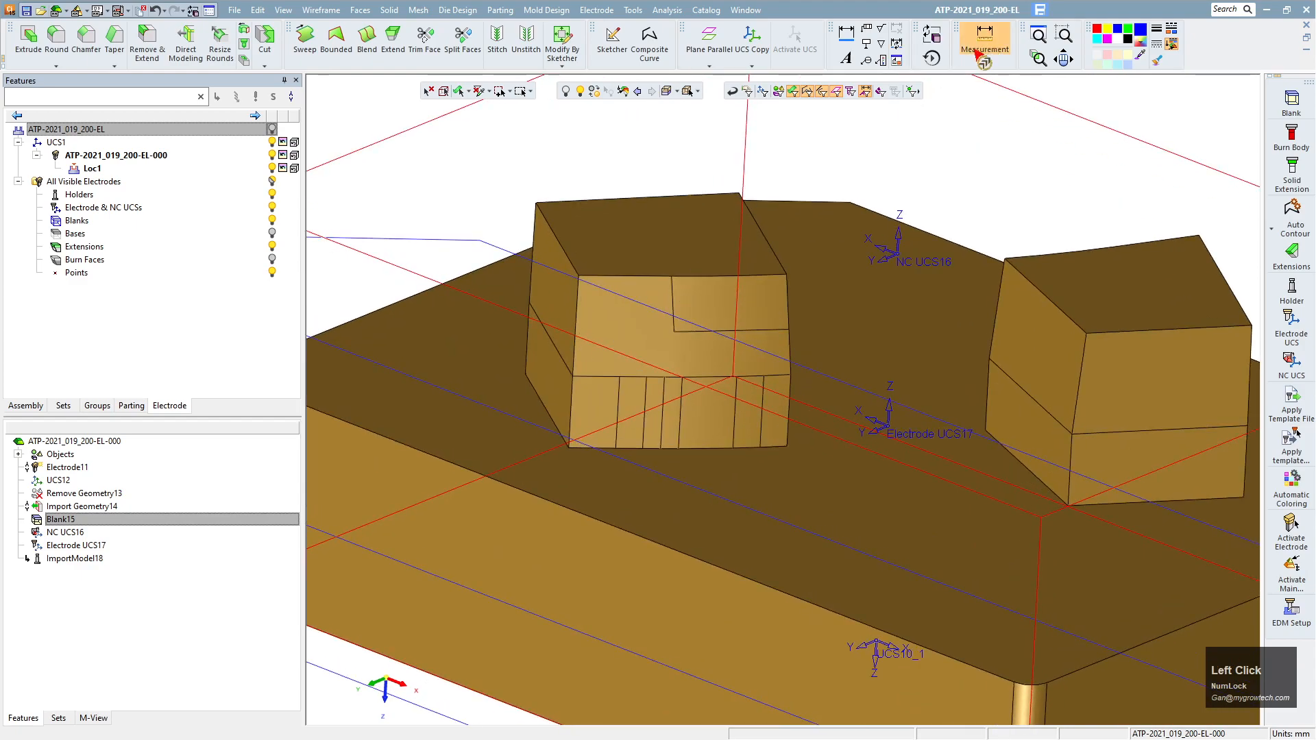
pyautogui.click(579, 274)
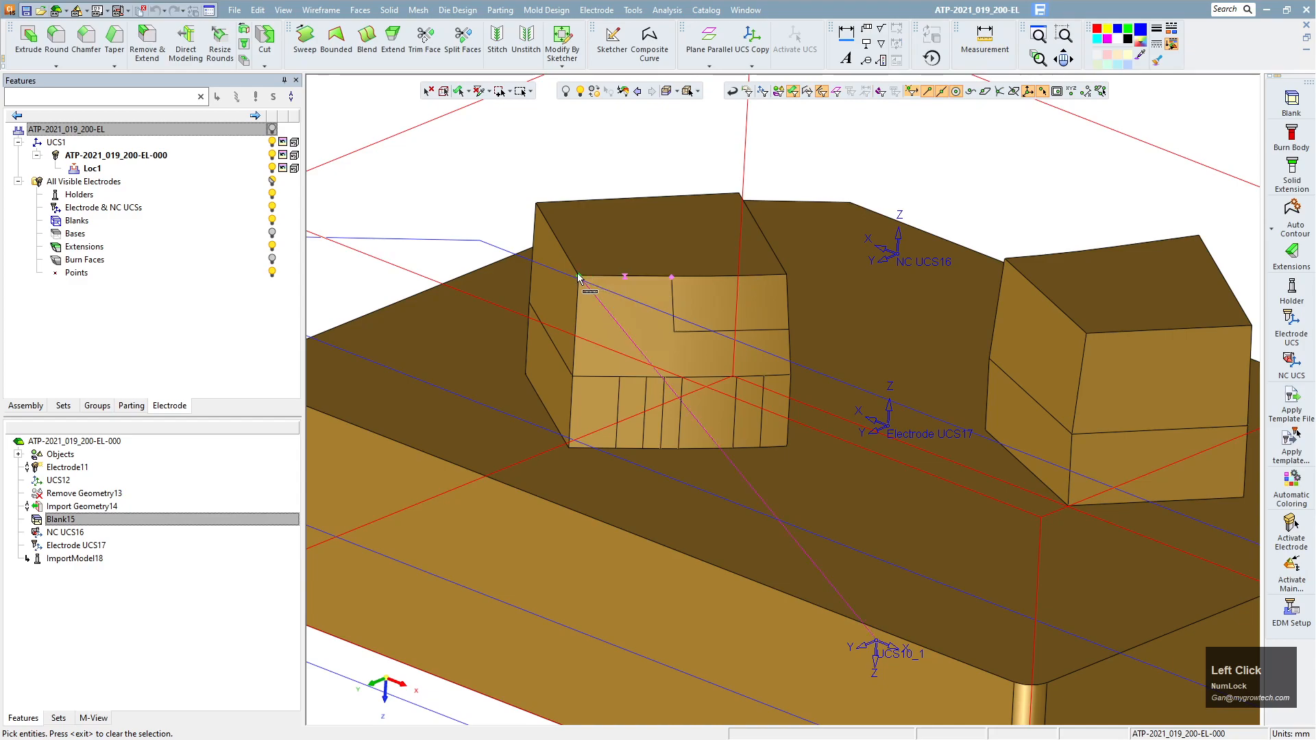
pyautogui.click(571, 378)
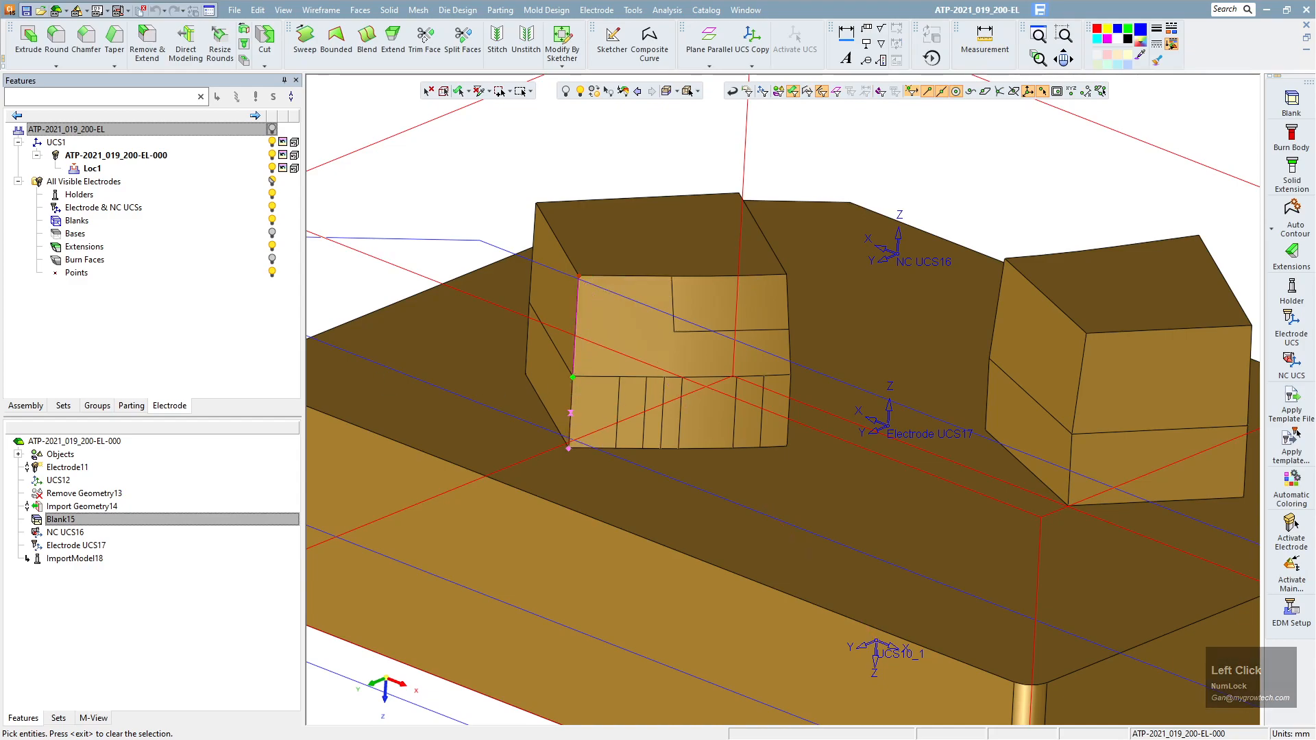
pyautogui.click(569, 381)
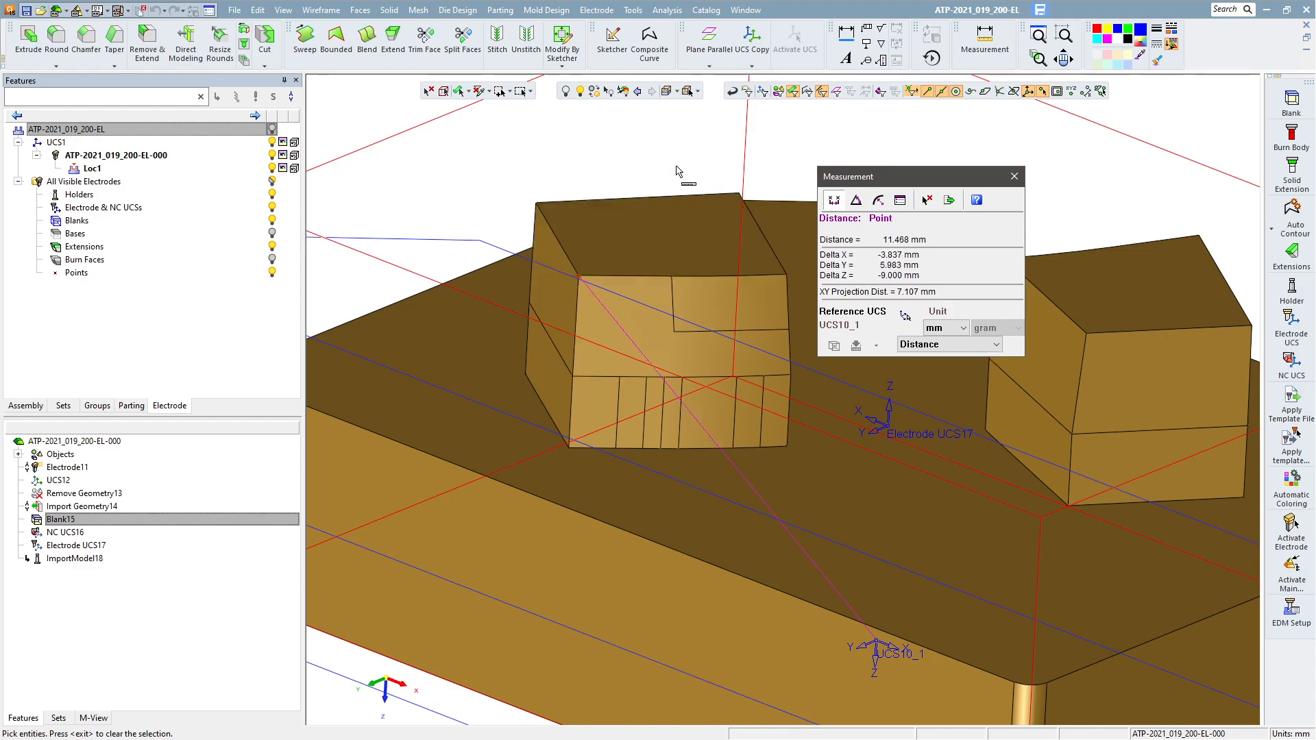
# Step: Close the measurement and switch the burn distance of electrode ATP-2021_019_200-EL-000 to a custom value
pyautogui.click(1014, 176)
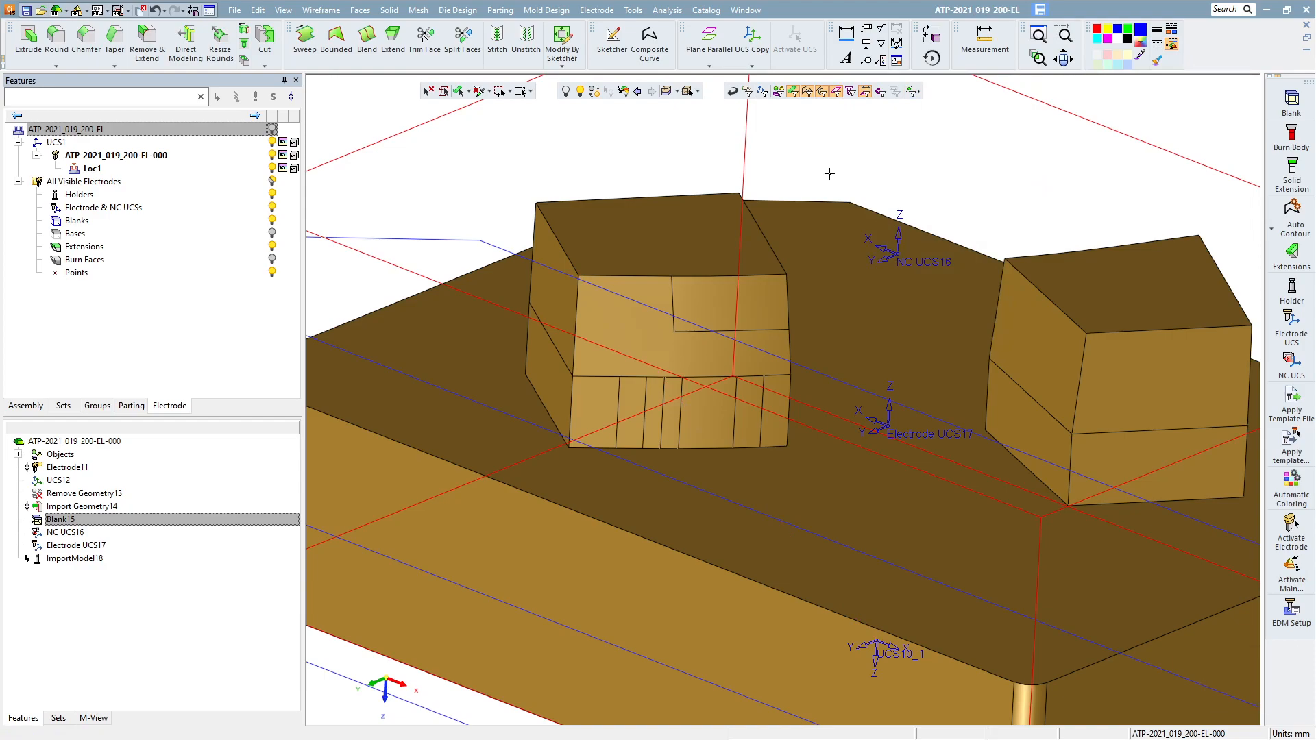
pyautogui.keyDown('ctrl'); pyautogui.moveTo(724, 290); pyautogui.dragTo(734, 450, button='right'); pyautogui.keyUp('ctrl')
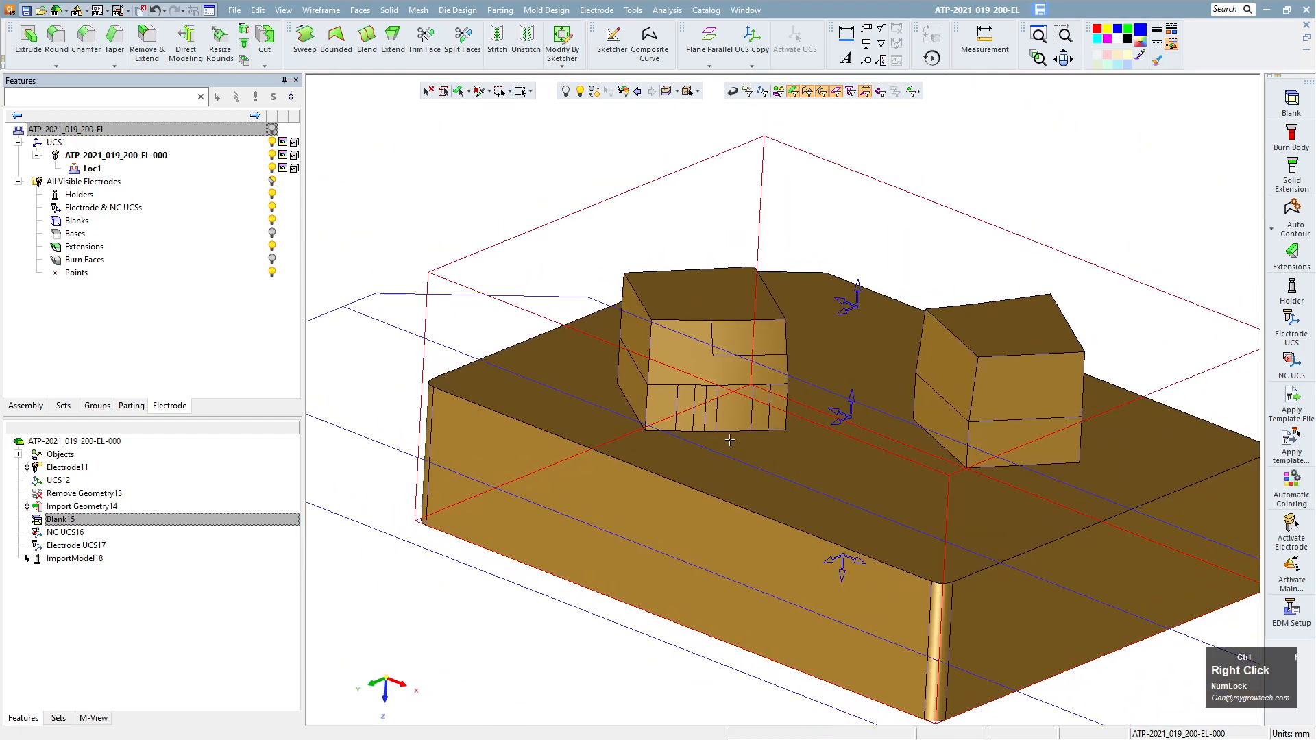
pyautogui.click(134, 155)
pyautogui.rightClick(137, 156)
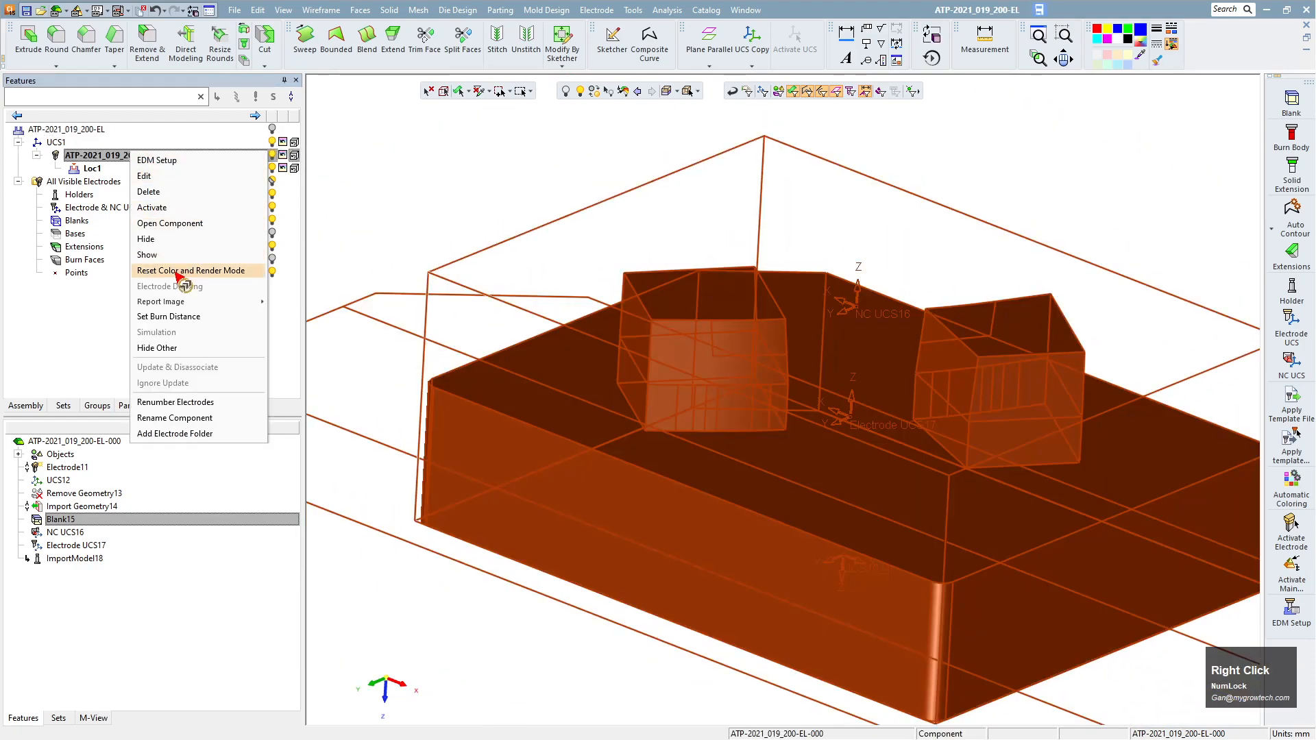
pyautogui.click(199, 317)
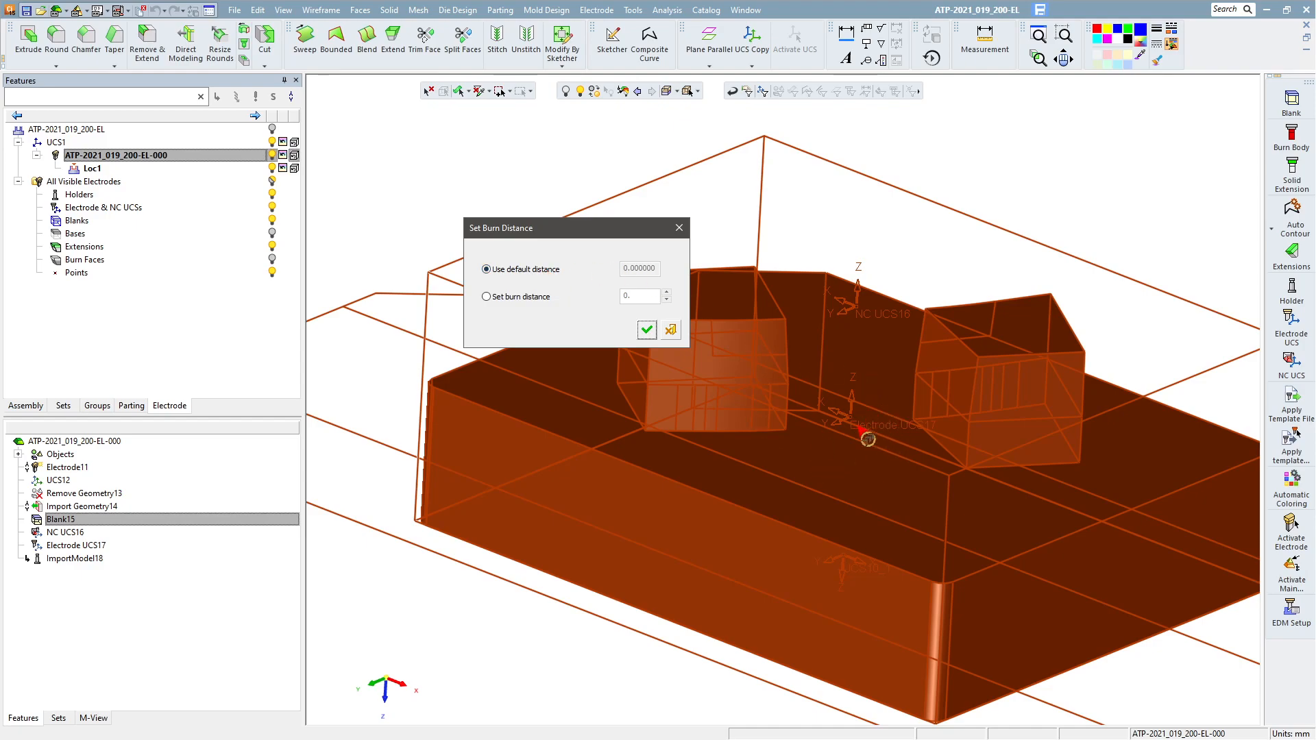
pyautogui.click(500, 297)
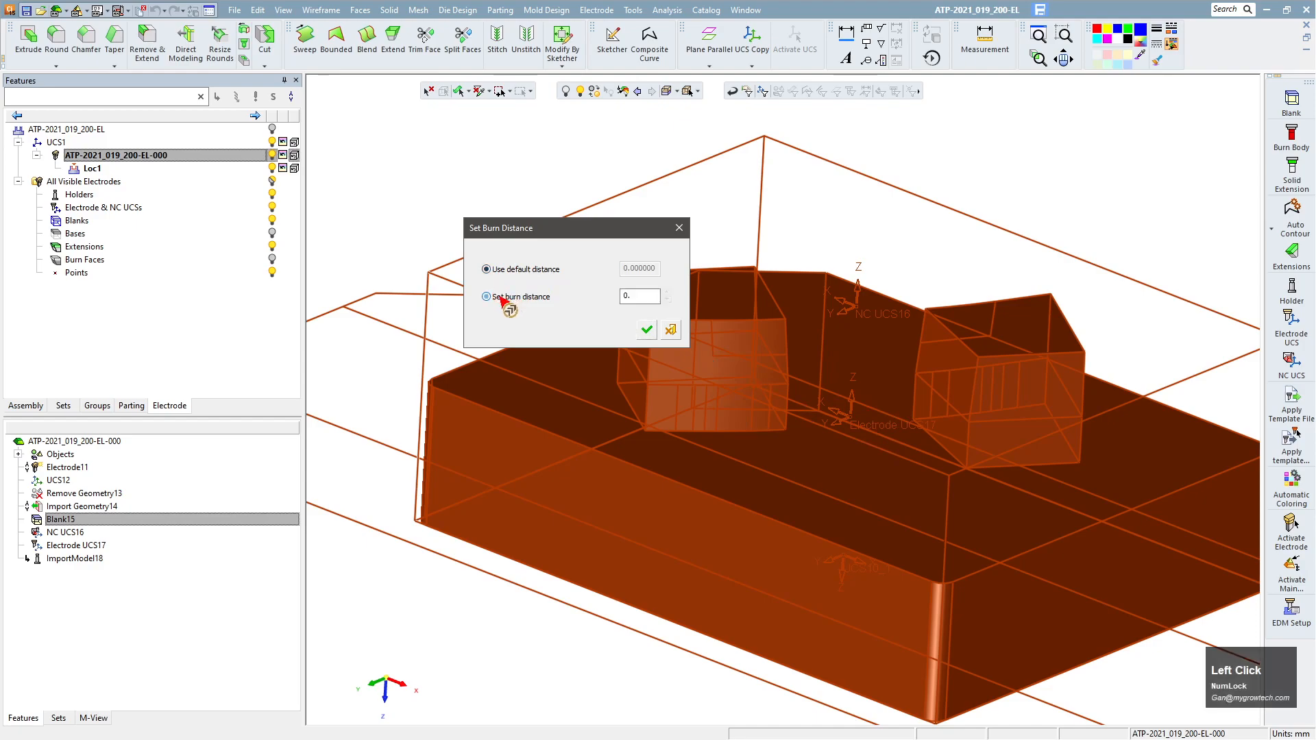
pyautogui.doubleClick(632, 299)
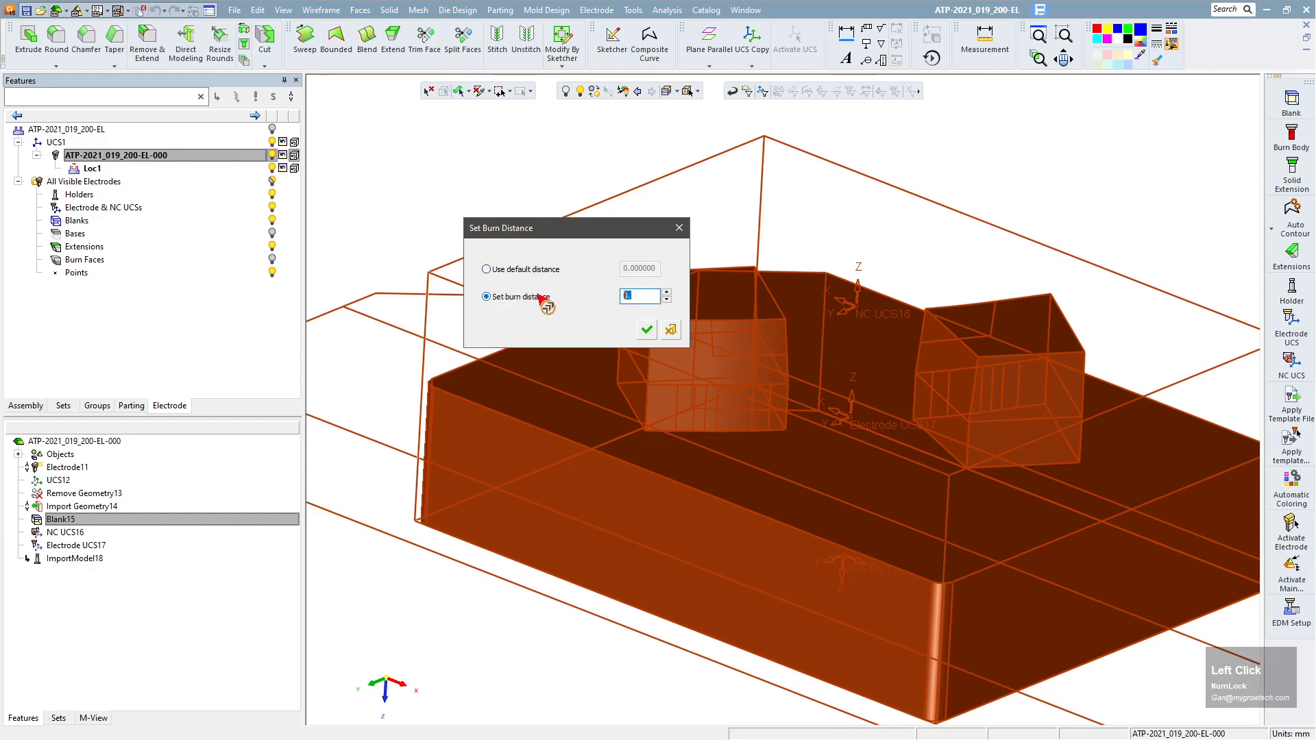
pyautogui.write('5')
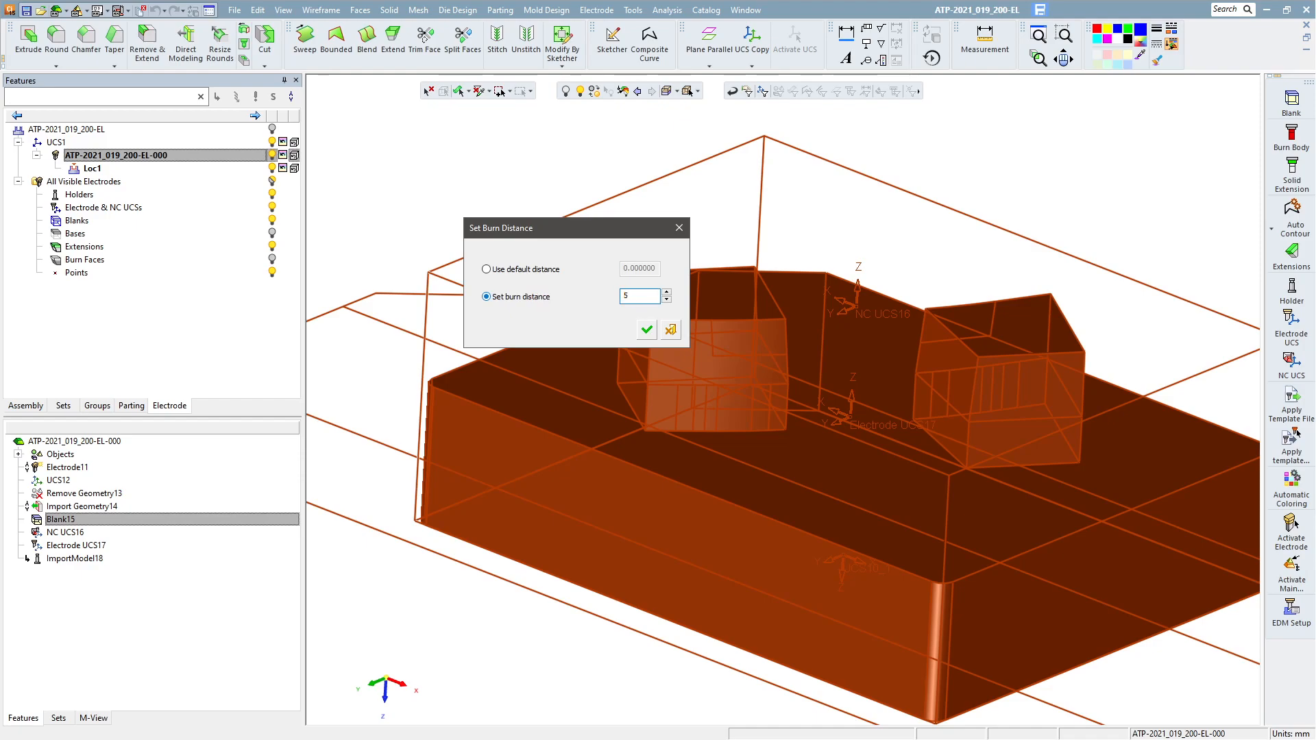
pyautogui.press('BackSpace')
pyautogui.write('20')
pyautogui.press('BackSpace')
pyautogui.press('BackSpace')
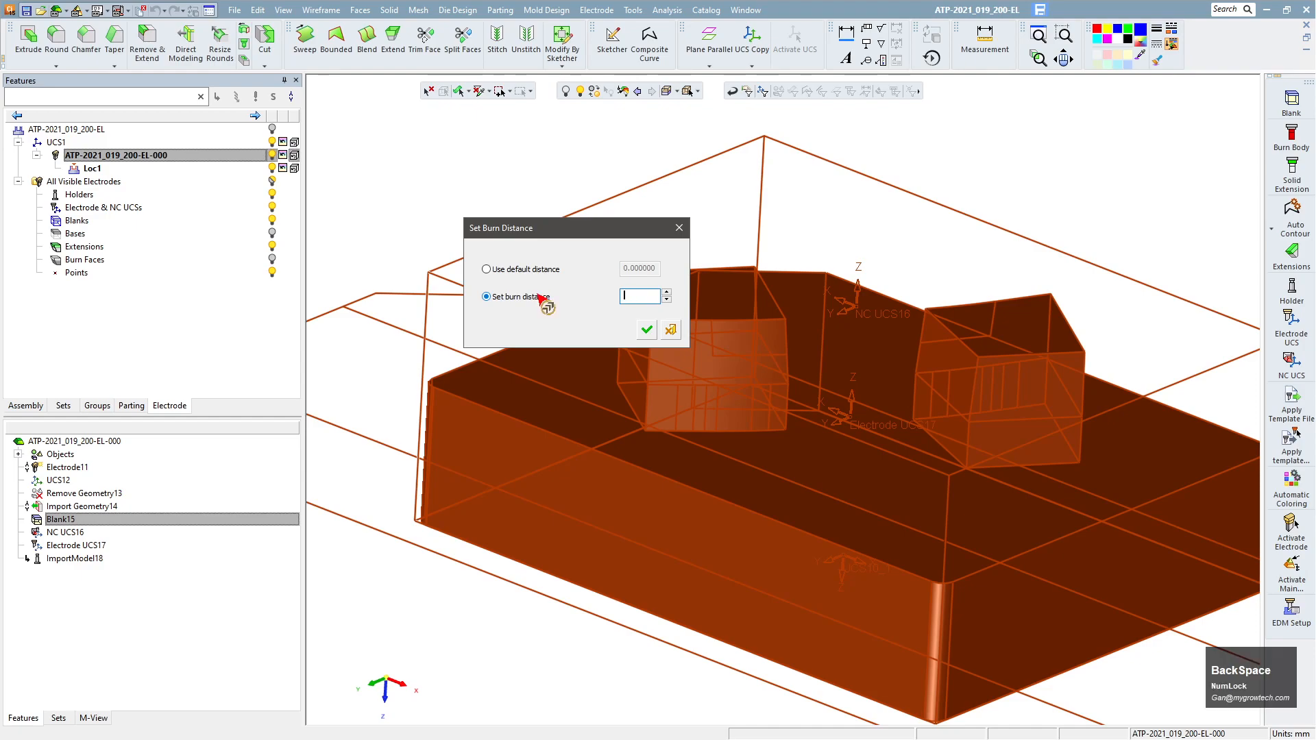
pyautogui.write('5')
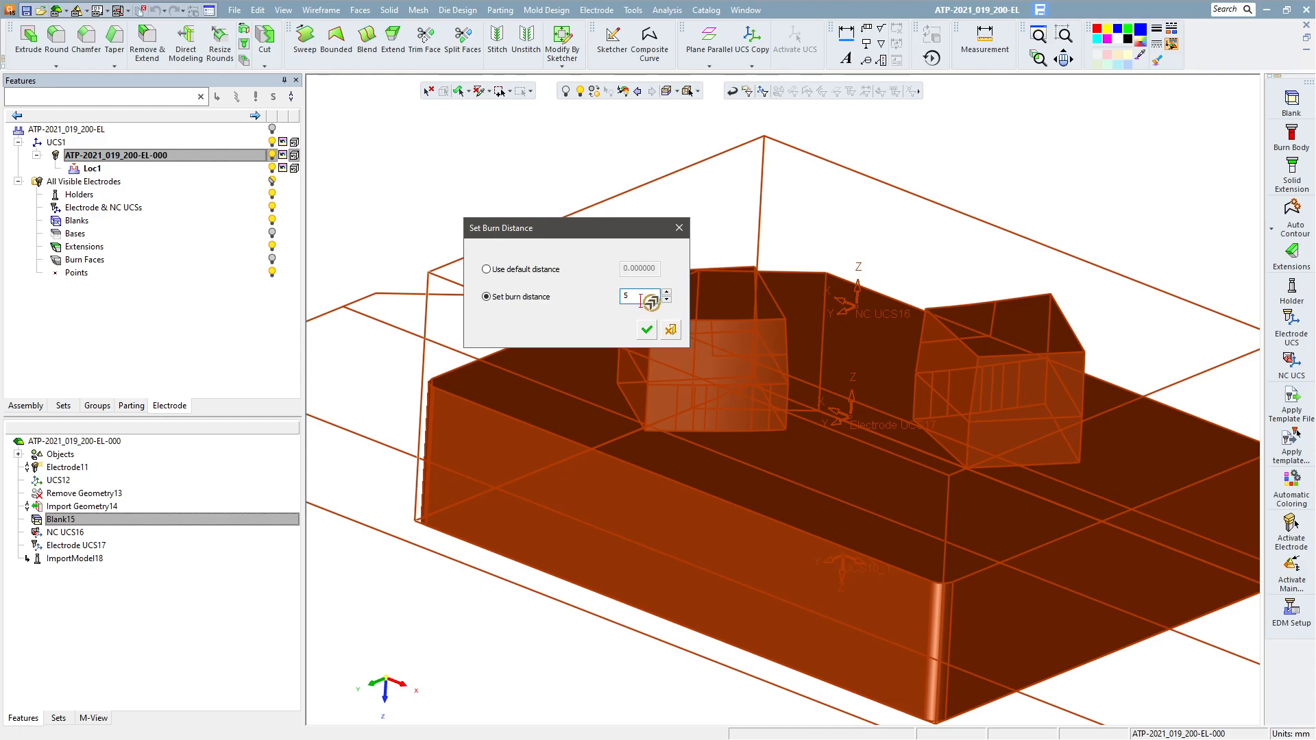
# Step: Set the electrode's burn distance to 10
pyautogui.click(552, 300)
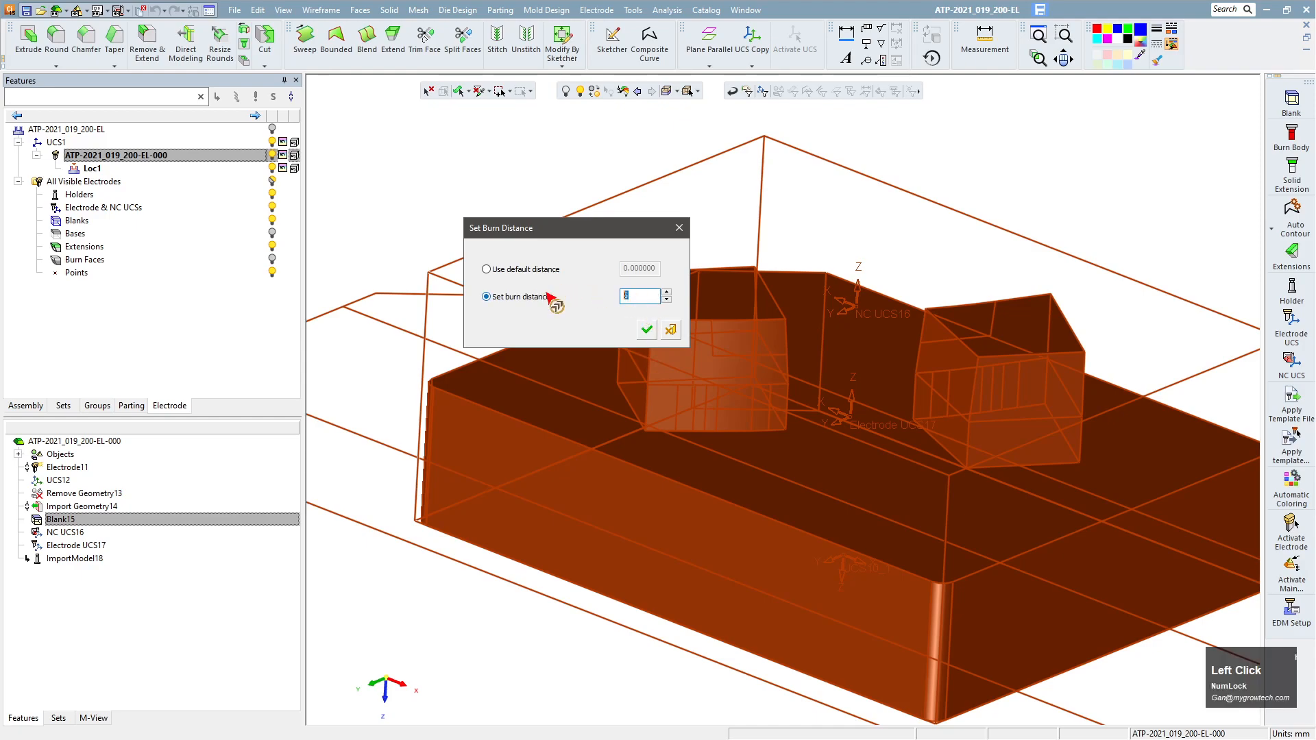
pyautogui.write('10')
pyautogui.click(647, 330)
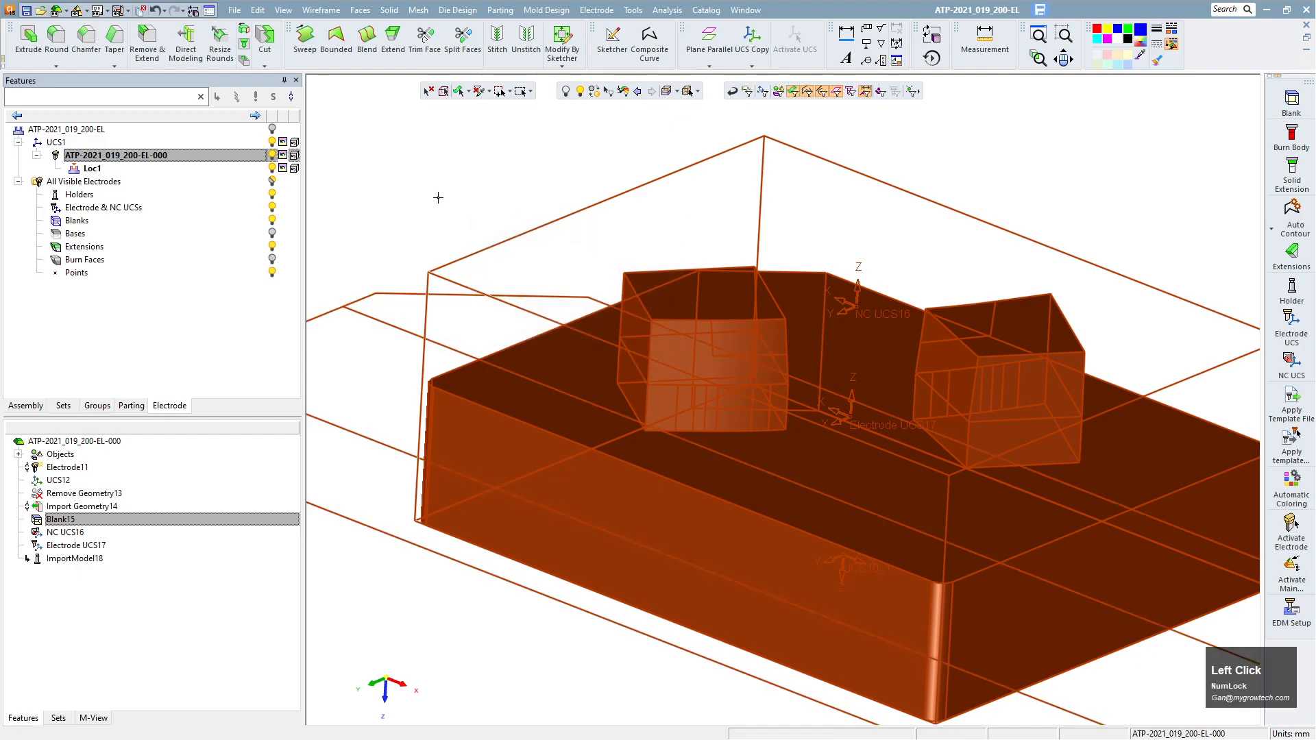
# Step: Clear the selection and examine the electrode's two posts, blank outline and coordinate systems from several angles
pyautogui.keyDown('ctrl'); pyautogui.moveTo(437, 198); pyautogui.dragTo(520, 372, button='right'); pyautogui.keyUp('ctrl')
pyautogui.keyDown('ctrl'); pyautogui.moveTo(520, 373); pyautogui.dragTo(593, 274); pyautogui.keyUp('ctrl')
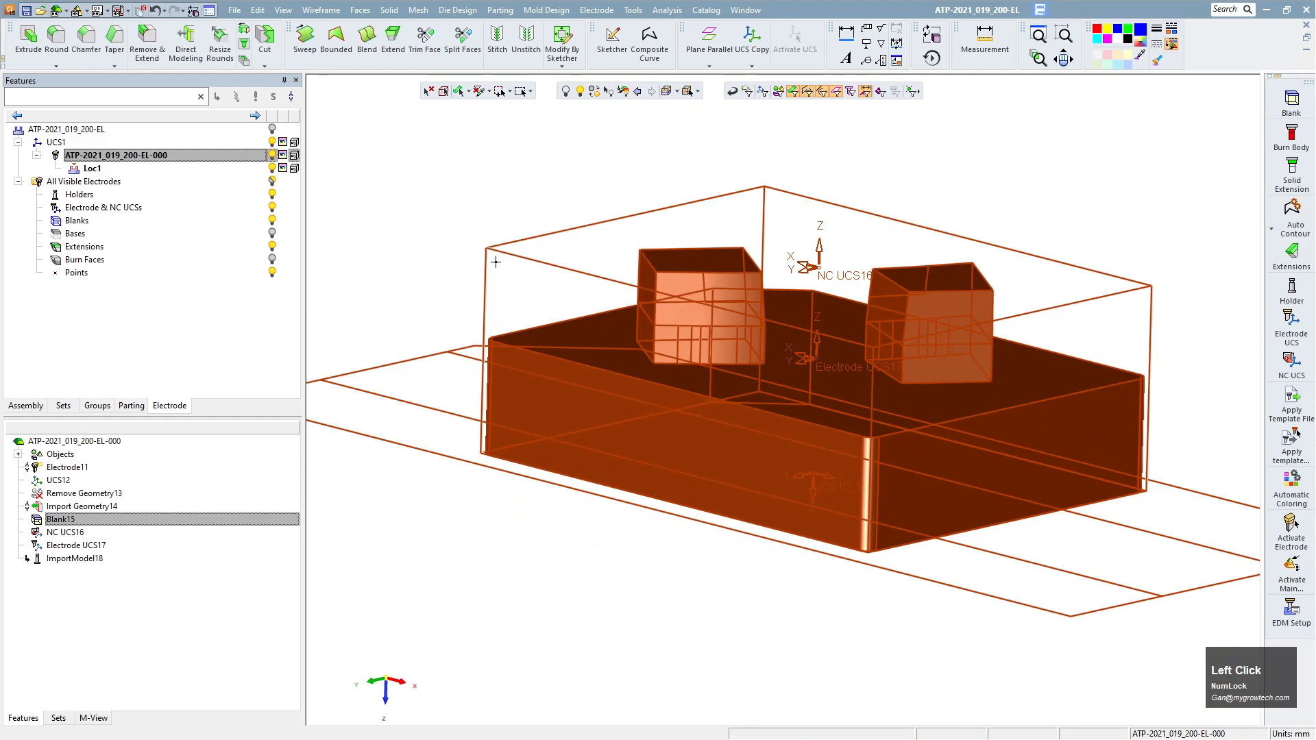
pyautogui.keyDown('ctrl'); pyautogui.moveTo(507, 241); pyautogui.dragTo(519, 195); pyautogui.keyUp('ctrl')
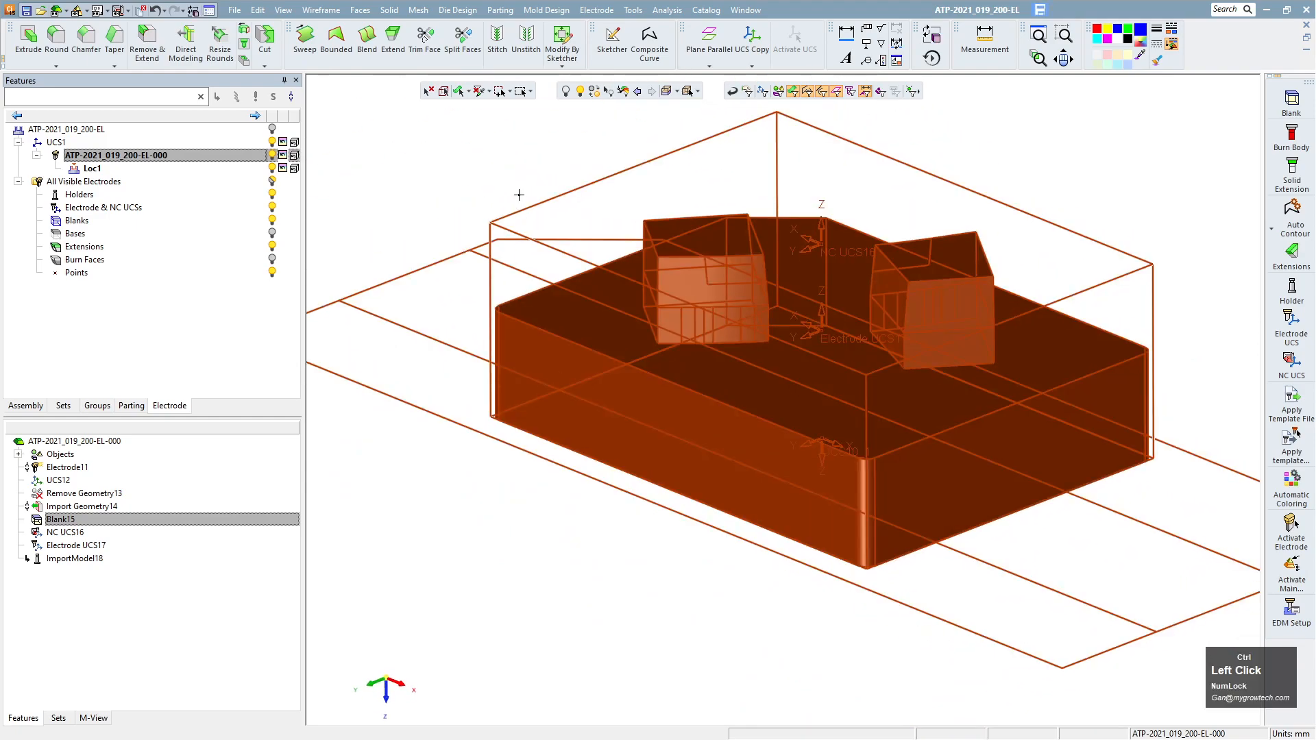
pyautogui.keyDown('ctrl'); pyautogui.moveTo(570, 326); pyautogui.dragTo(699, 320); pyautogui.keyUp('ctrl')
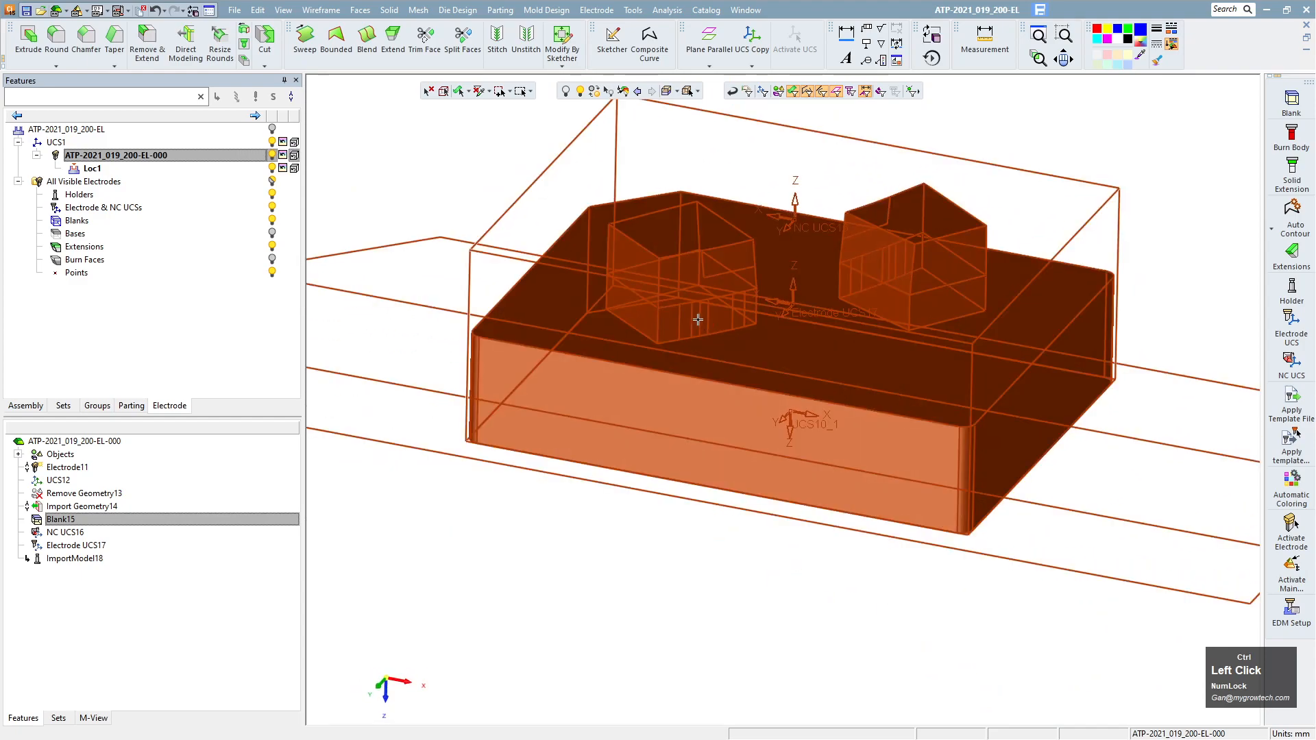
pyautogui.click(430, 91)
pyautogui.keyDown('ctrl'); pyautogui.moveTo(756, 266); pyautogui.dragTo(747, 426, button='right'); pyautogui.keyUp('ctrl')
pyautogui.keyDown('ctrl'); pyautogui.moveTo(744, 370); pyautogui.dragTo(736, 423, button='middle'); pyautogui.keyUp('ctrl')
pyautogui.keyDown('ctrl'); pyautogui.moveTo(775, 508); pyautogui.dragTo(812, 329, button='right'); pyautogui.keyUp('ctrl')
pyautogui.keyDown('ctrl'); pyautogui.moveTo(818, 320); pyautogui.dragTo(820, 341); pyautogui.keyUp('ctrl')
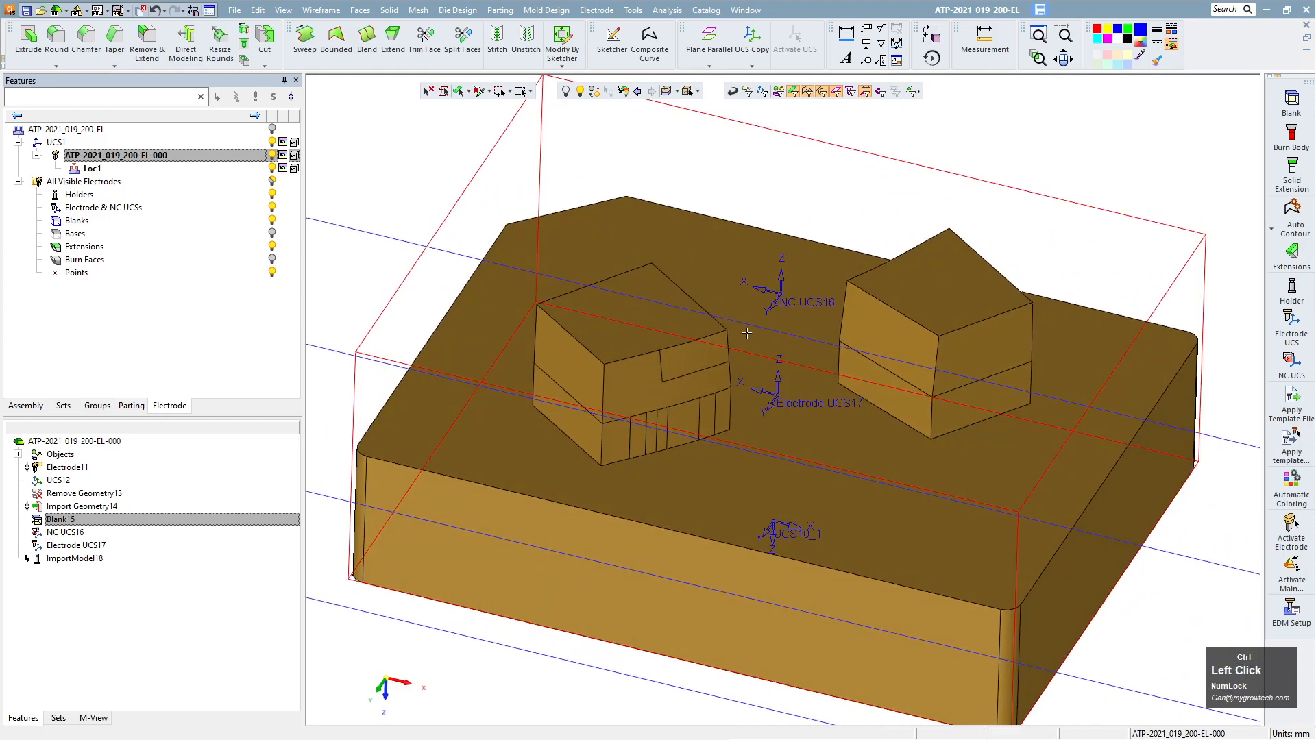
pyautogui.click(643, 300)
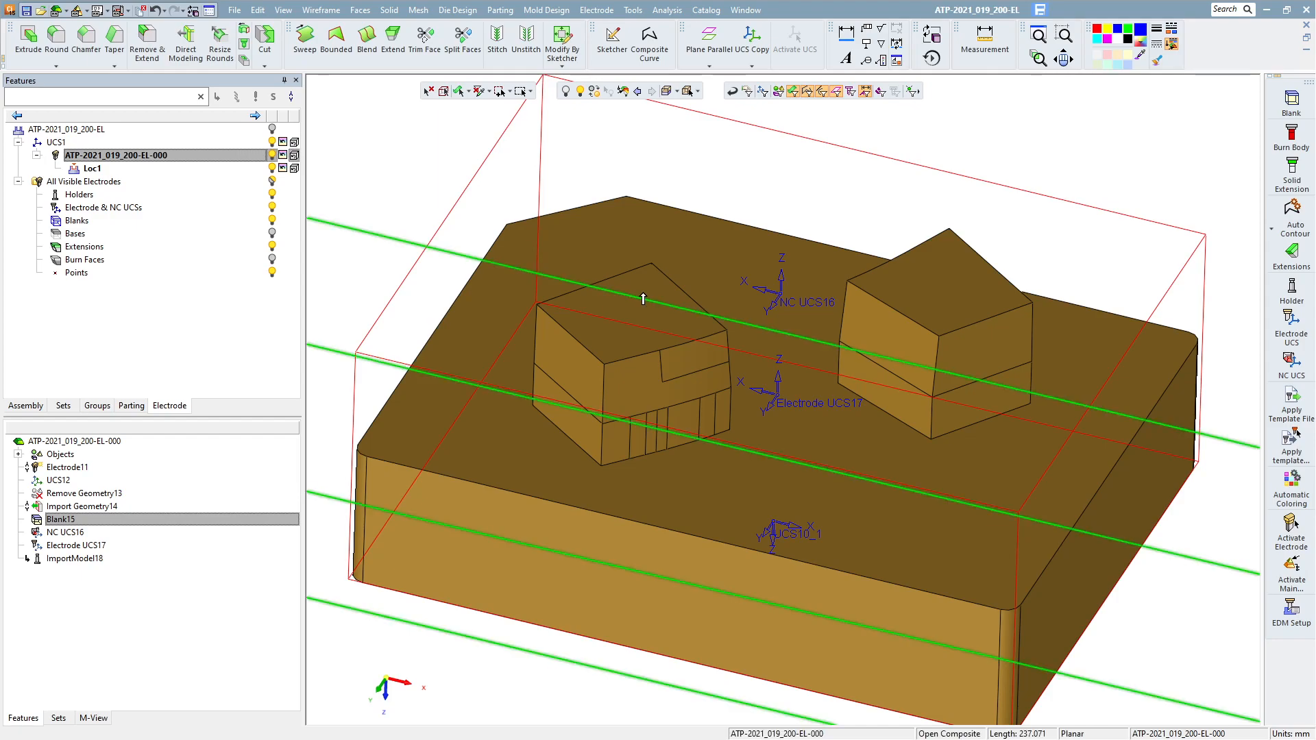
pyautogui.click(847, 207)
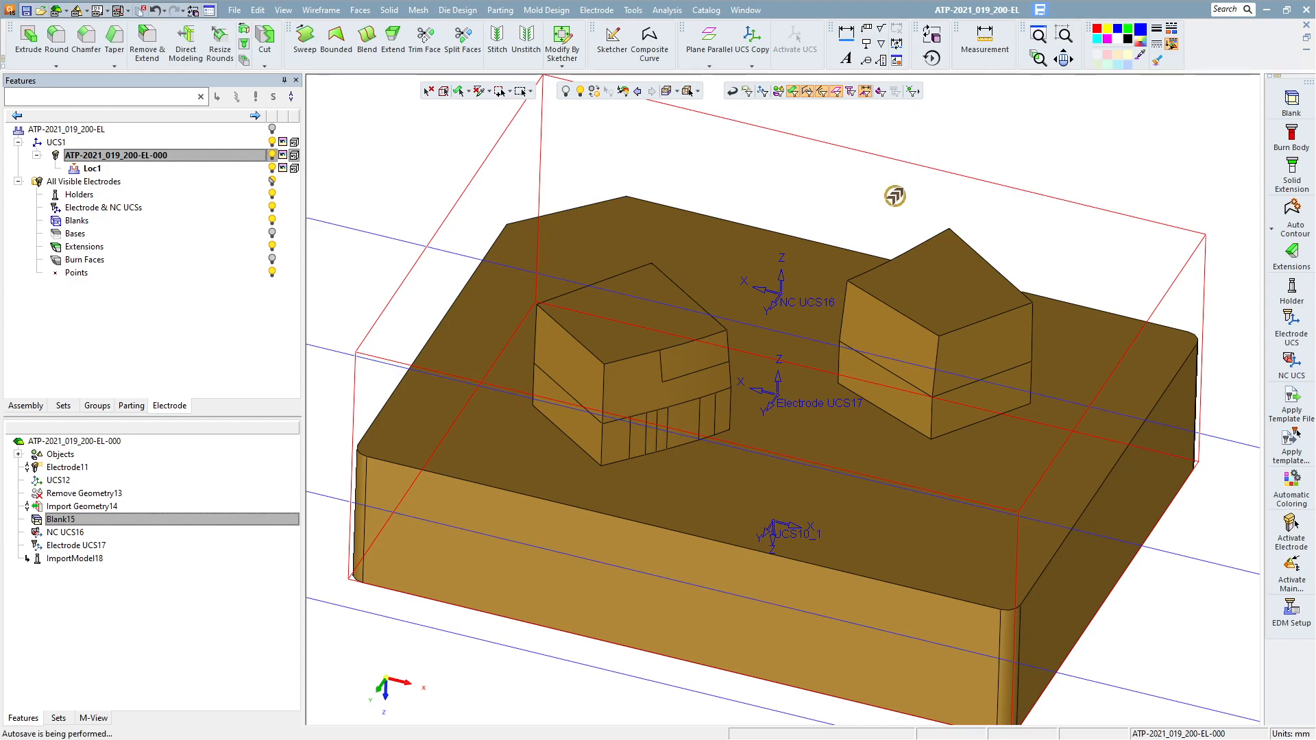
pyautogui.click(830, 197)
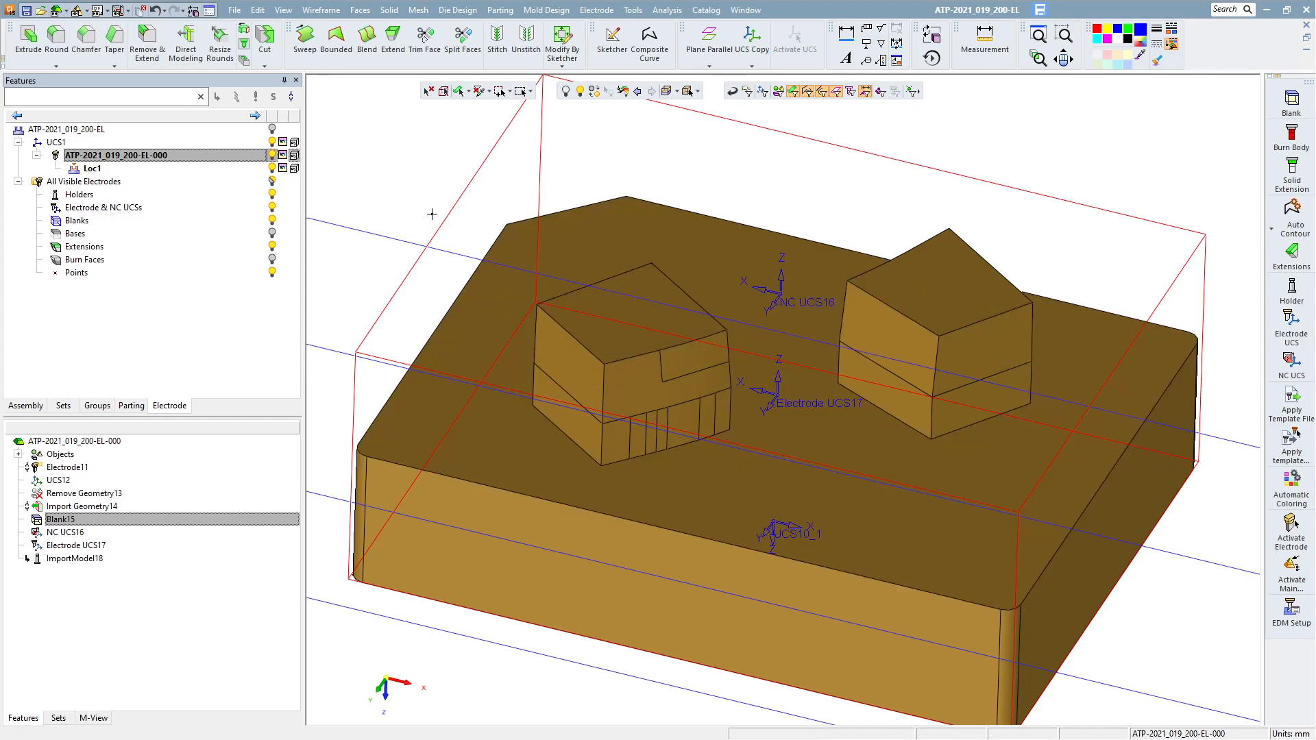
# Step: Calculate the electrode's burn faces area in its EDM setup from the top and upper side faces of both posts
pyautogui.rightClick(189, 159)
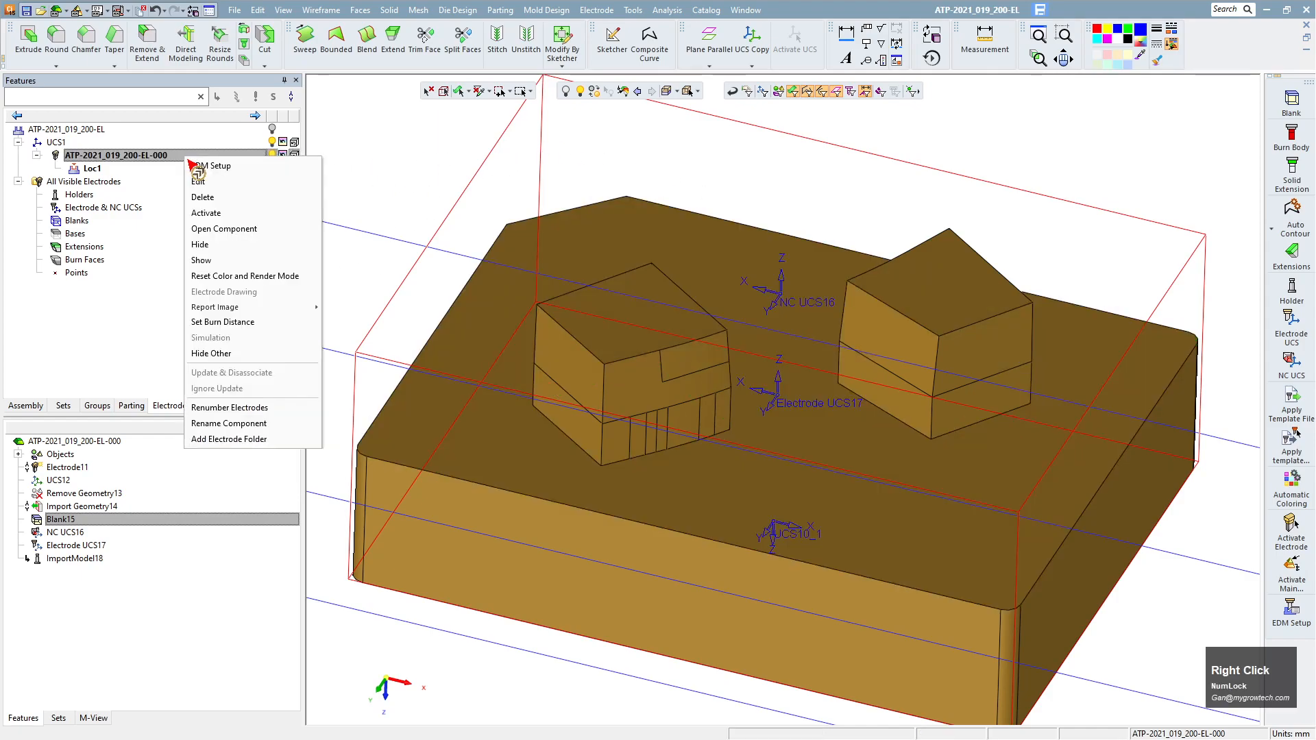
pyautogui.click(233, 167)
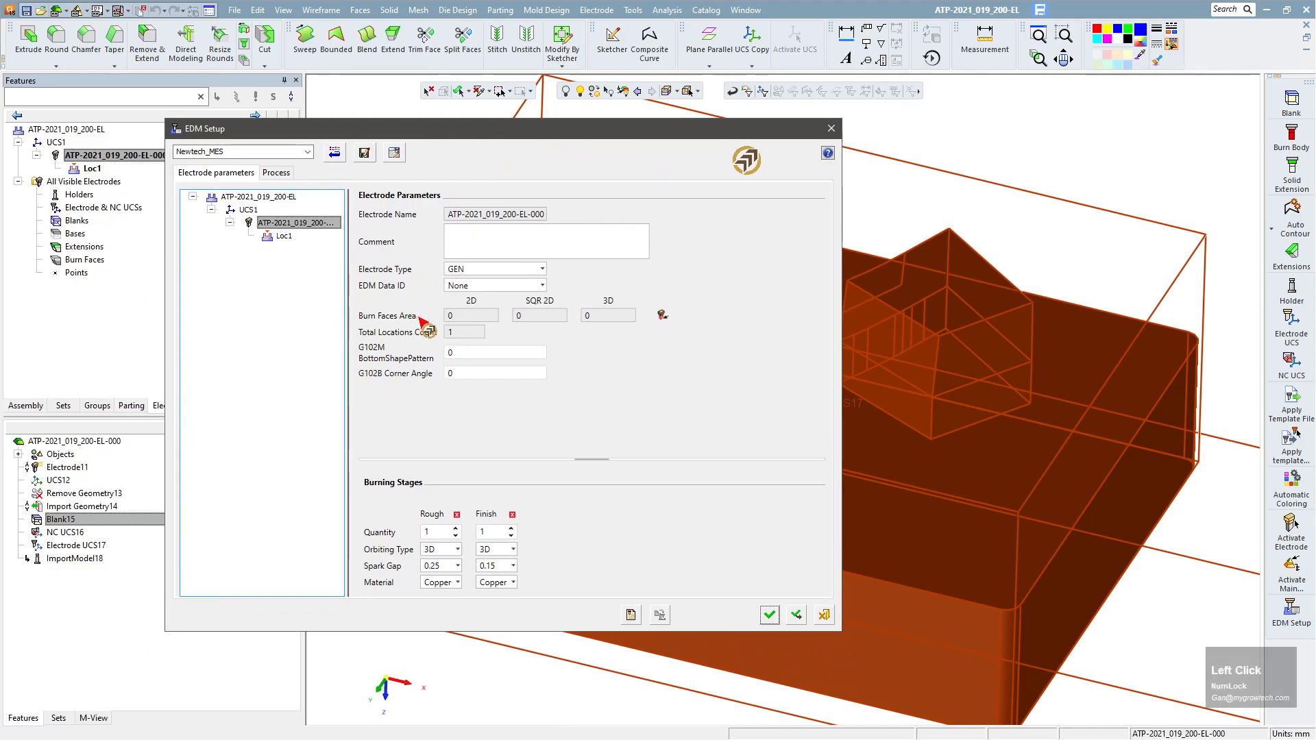
pyautogui.click(662, 315)
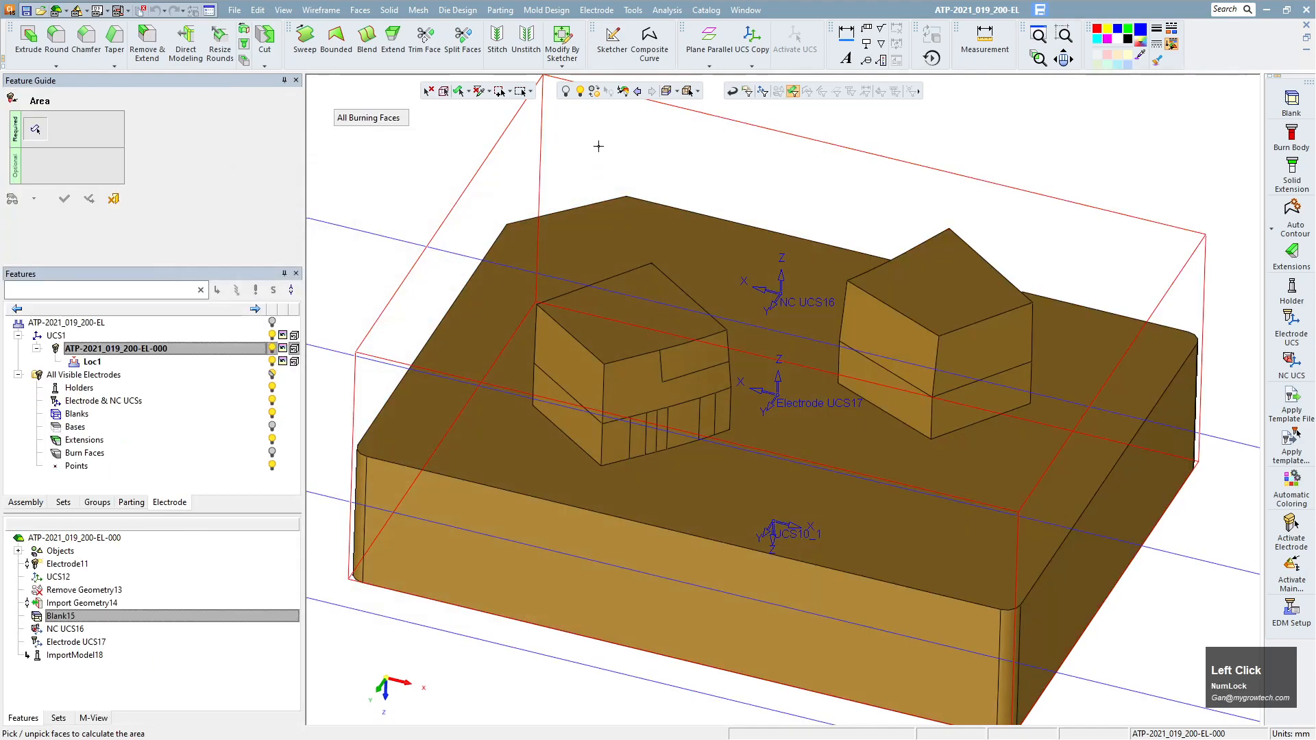
pyautogui.click(625, 322)
pyautogui.click(623, 373)
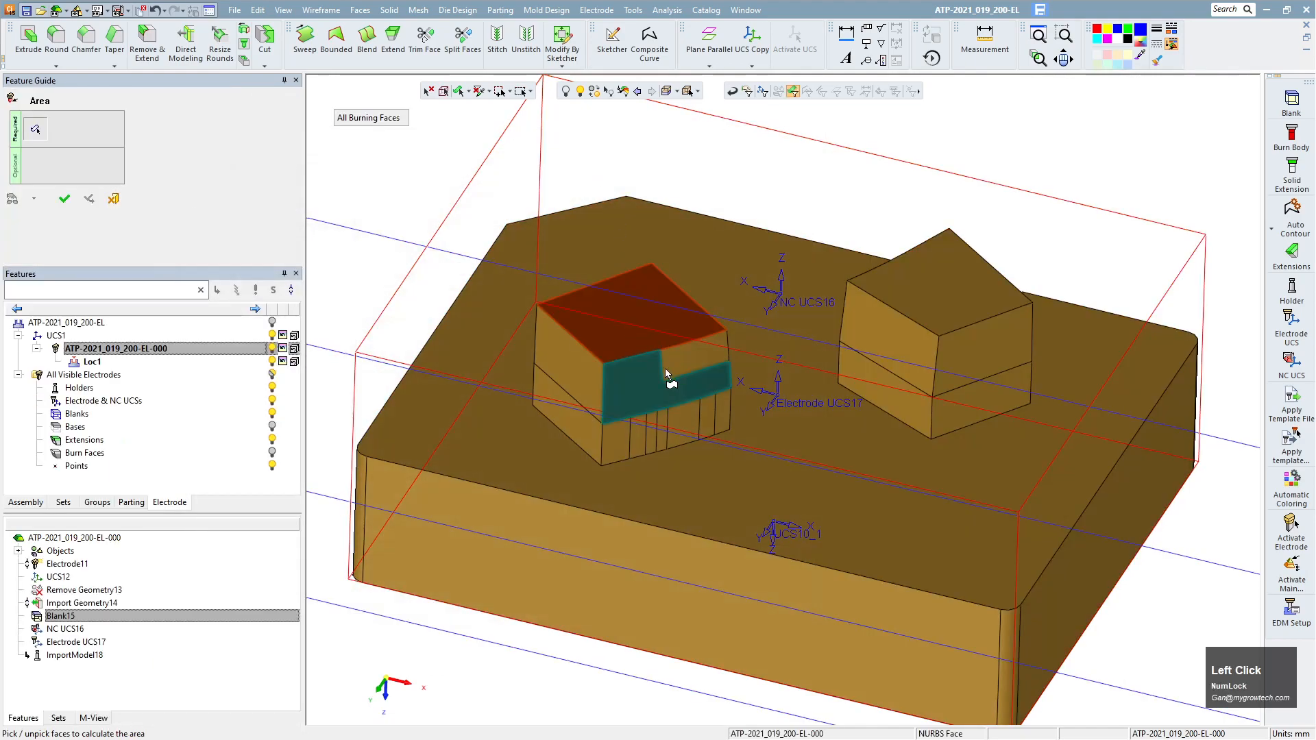
pyautogui.click(901, 355)
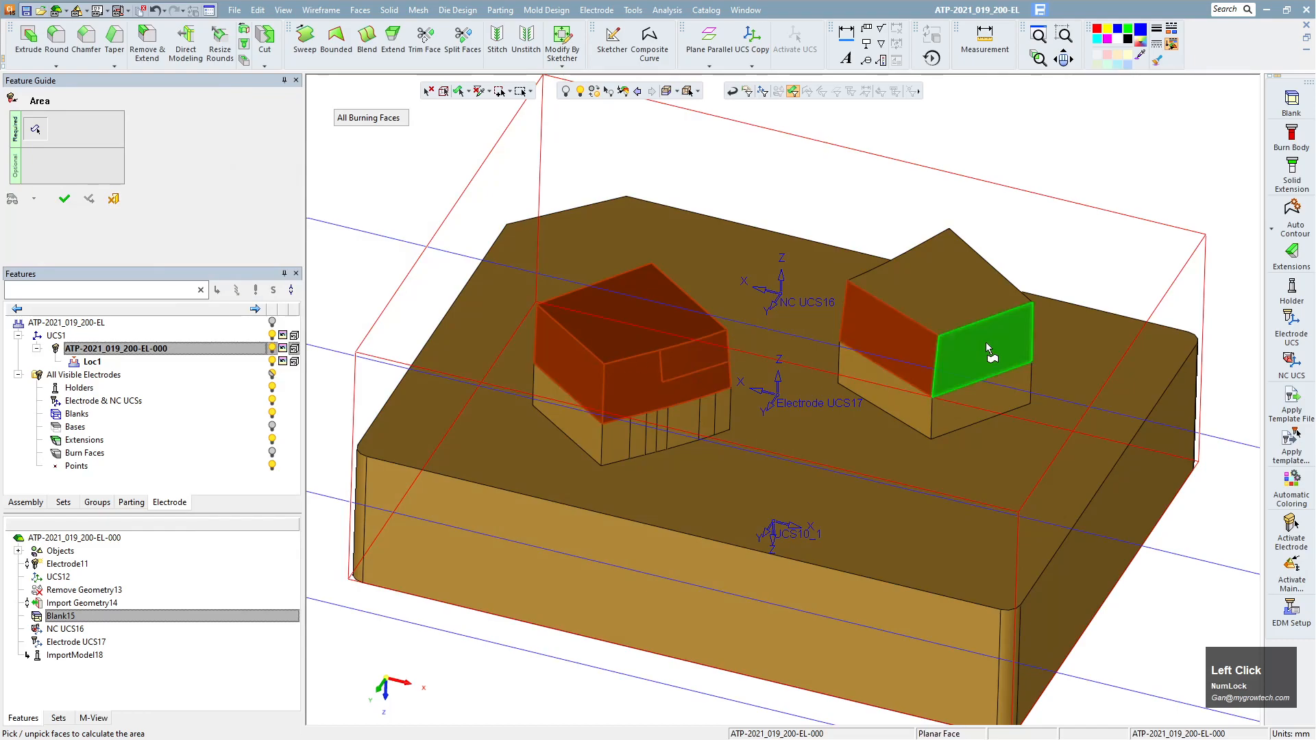
pyautogui.click(985, 343)
pyautogui.click(939, 285)
pyautogui.keyDown('ctrl'); pyautogui.moveTo(941, 289); pyautogui.dragTo(980, 264); pyautogui.keyUp('ctrl')
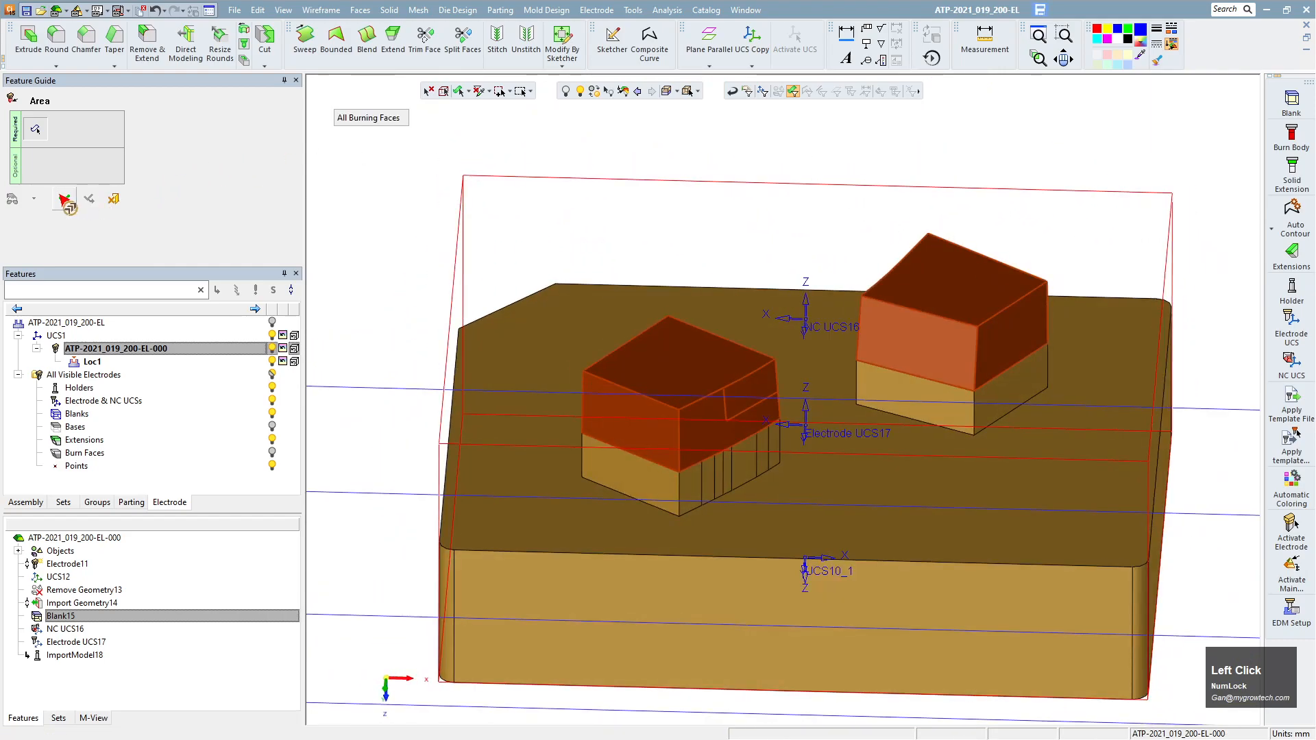
pyautogui.click(64, 198)
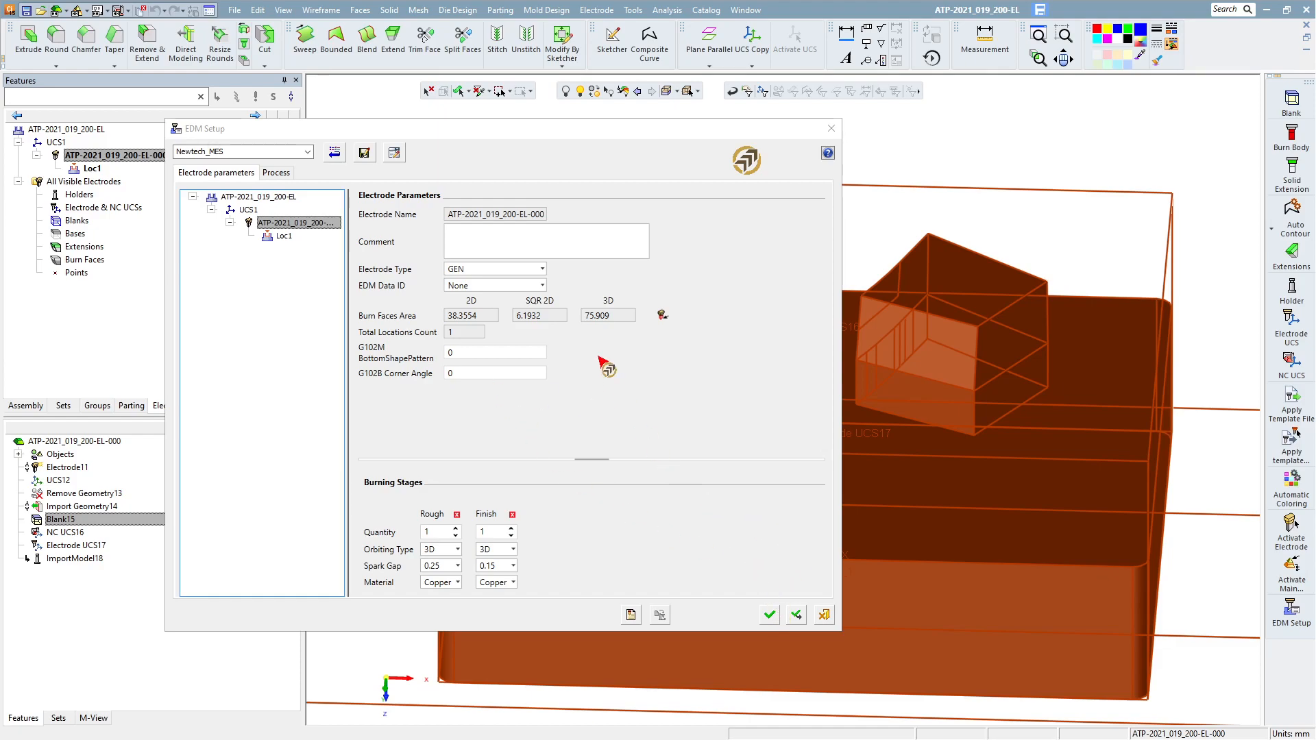
# Step: Check the Loc1 location parameters, accept the EDM setup, and save the file
pyautogui.click(284, 237)
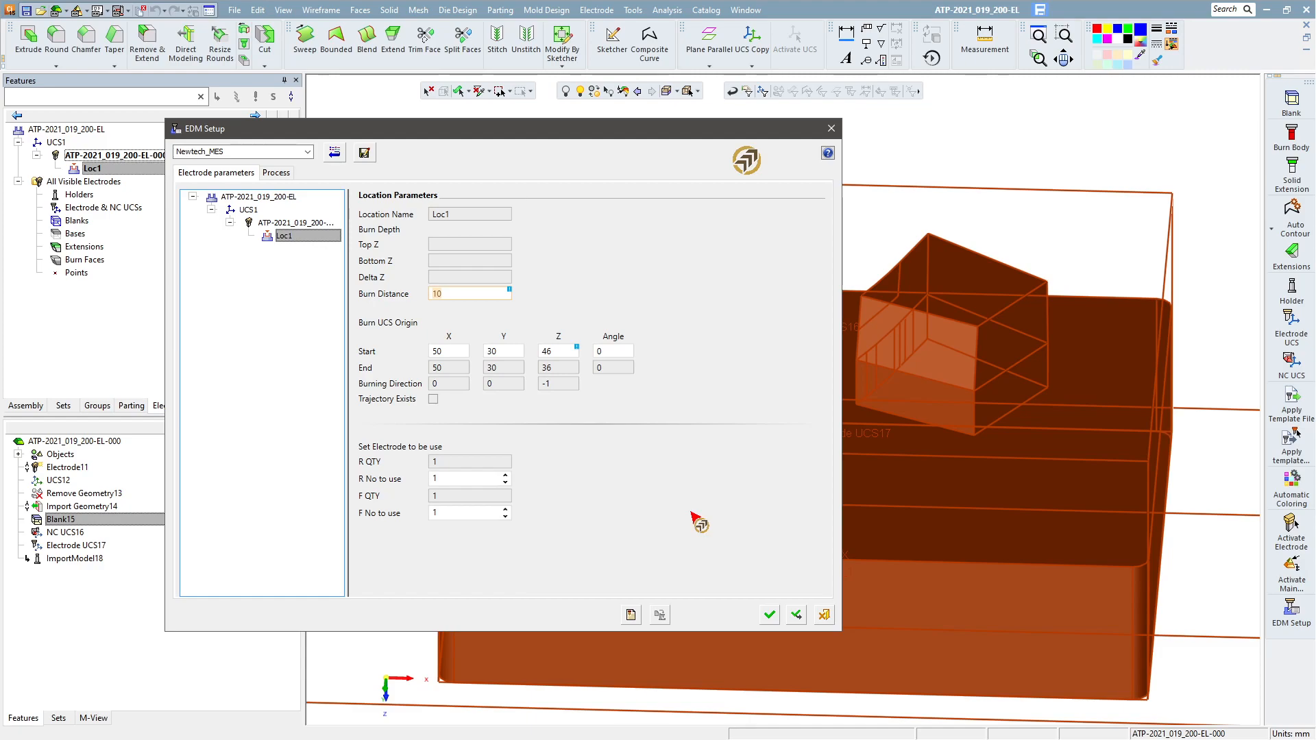
pyautogui.click(769, 615)
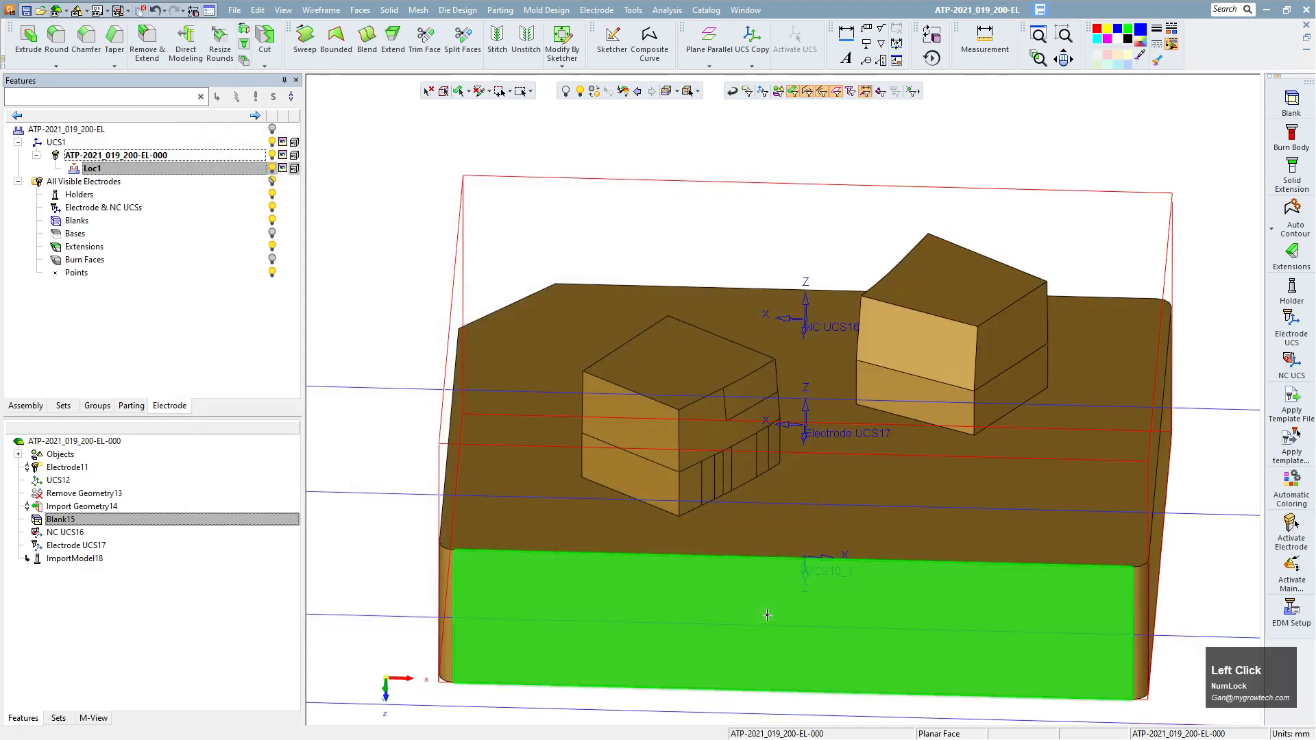
pyautogui.rightClick(441, 171)
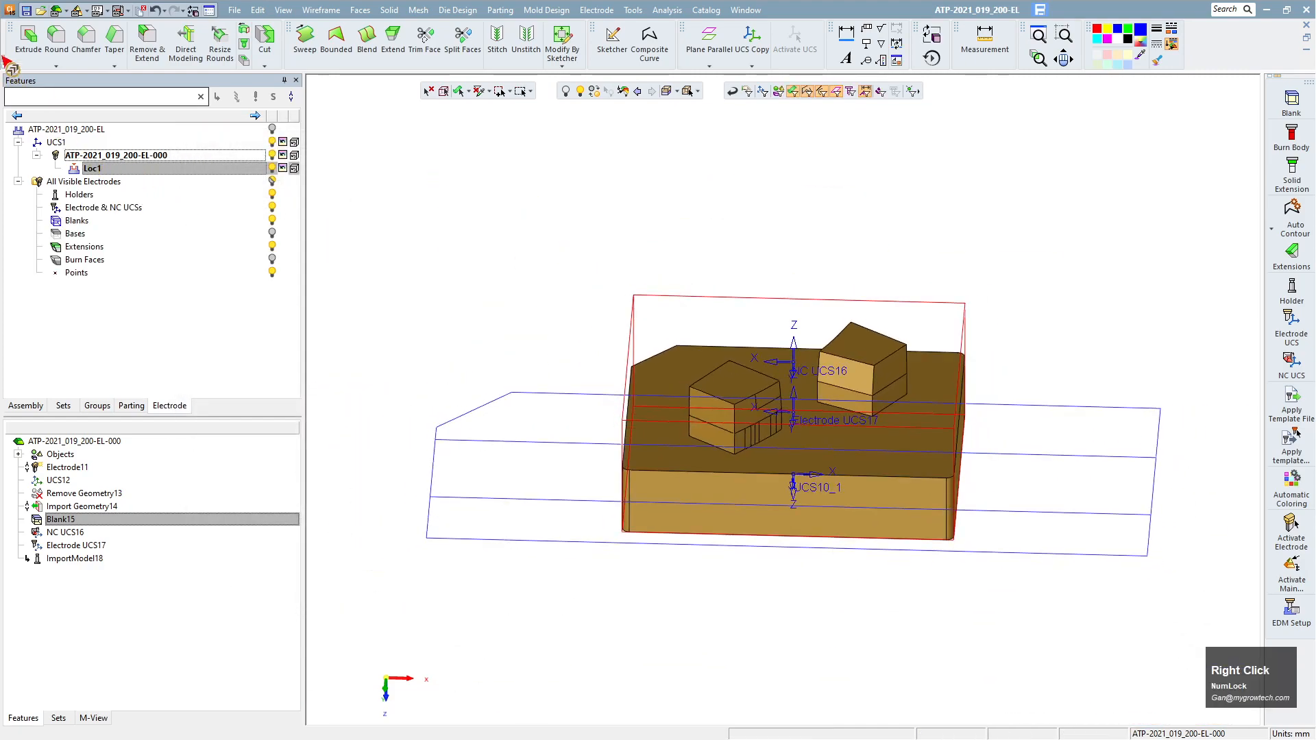
pyautogui.click(25, 10)
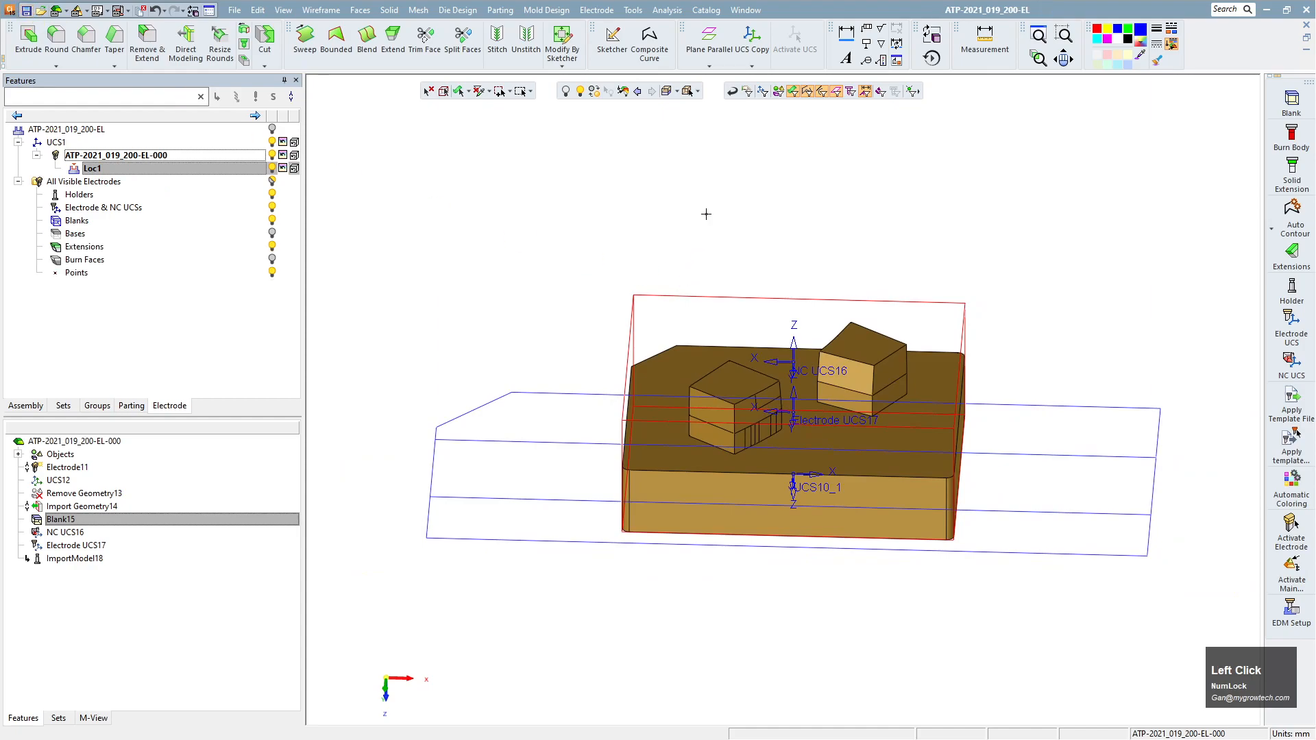
# Step: Activate the main assembly ATP-2021_019_200-EL, hide electrode ATP-2021_019_200-EL-000, and show the main part from the side with the electrode blocks
pyautogui.rightClick(775, 253)
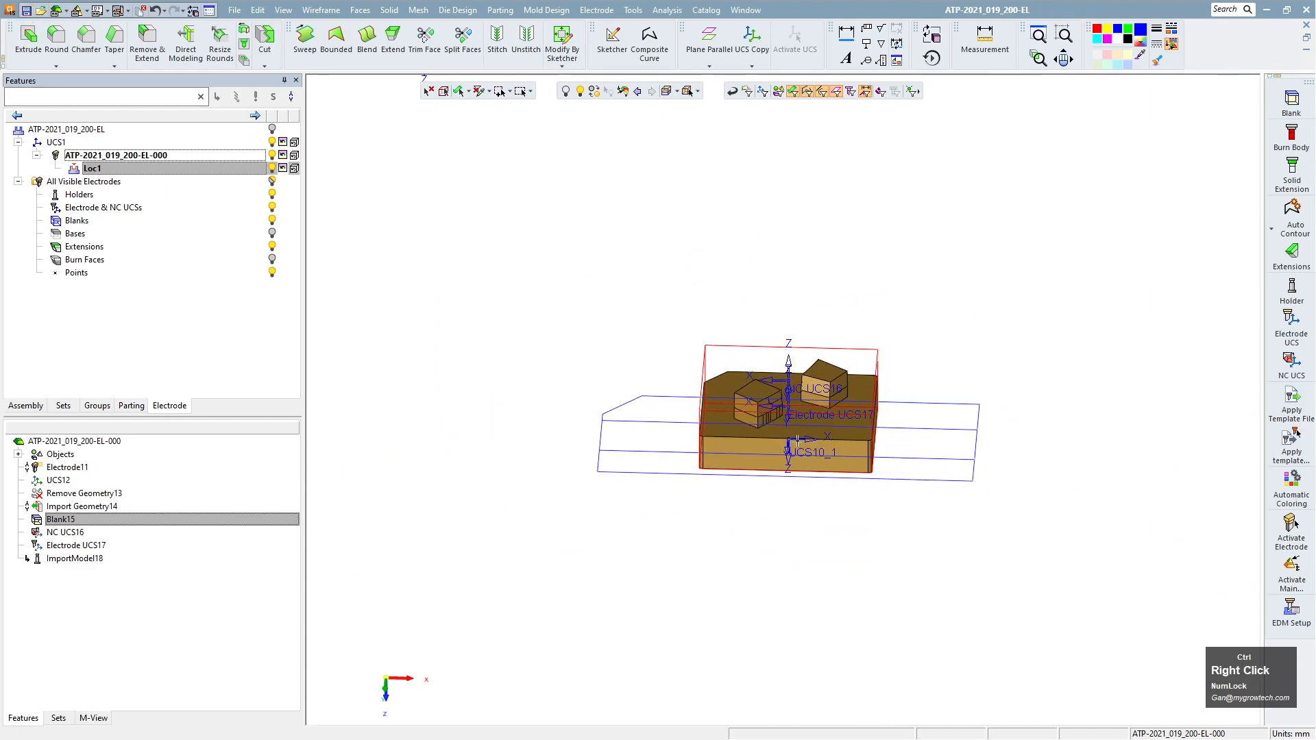
pyautogui.click(127, 130)
pyautogui.click(271, 156)
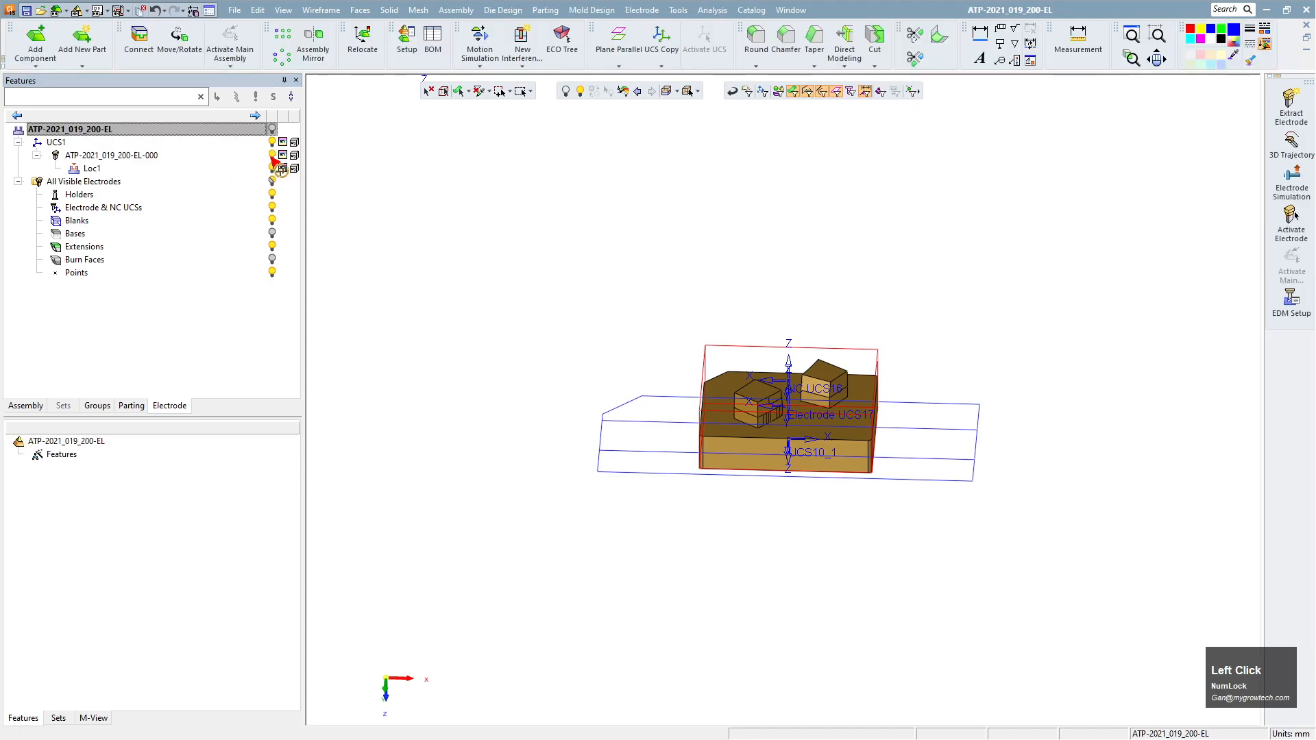
pyautogui.click(272, 129)
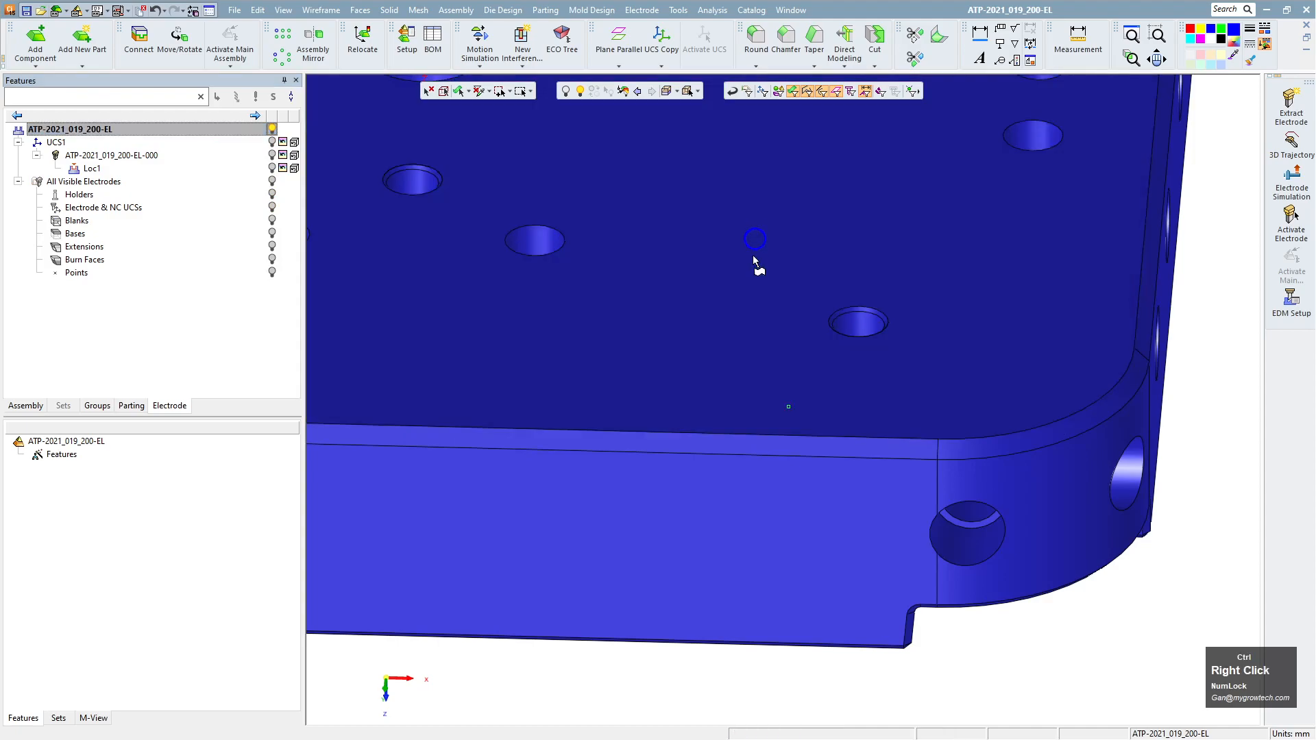
pyautogui.keyDown('ctrl'); pyautogui.moveTo(755, 259); pyautogui.dragTo(523, 650, button='right'); pyautogui.keyUp('ctrl')
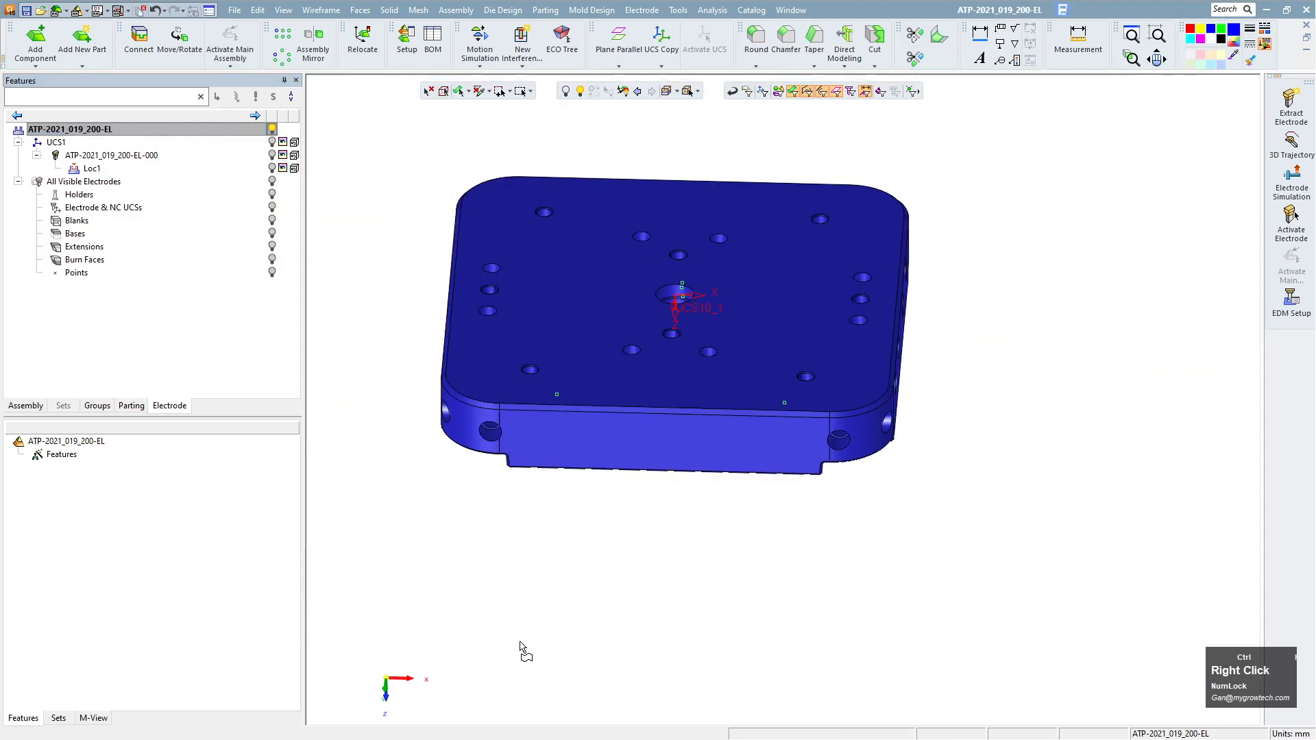
pyautogui.click(400, 690)
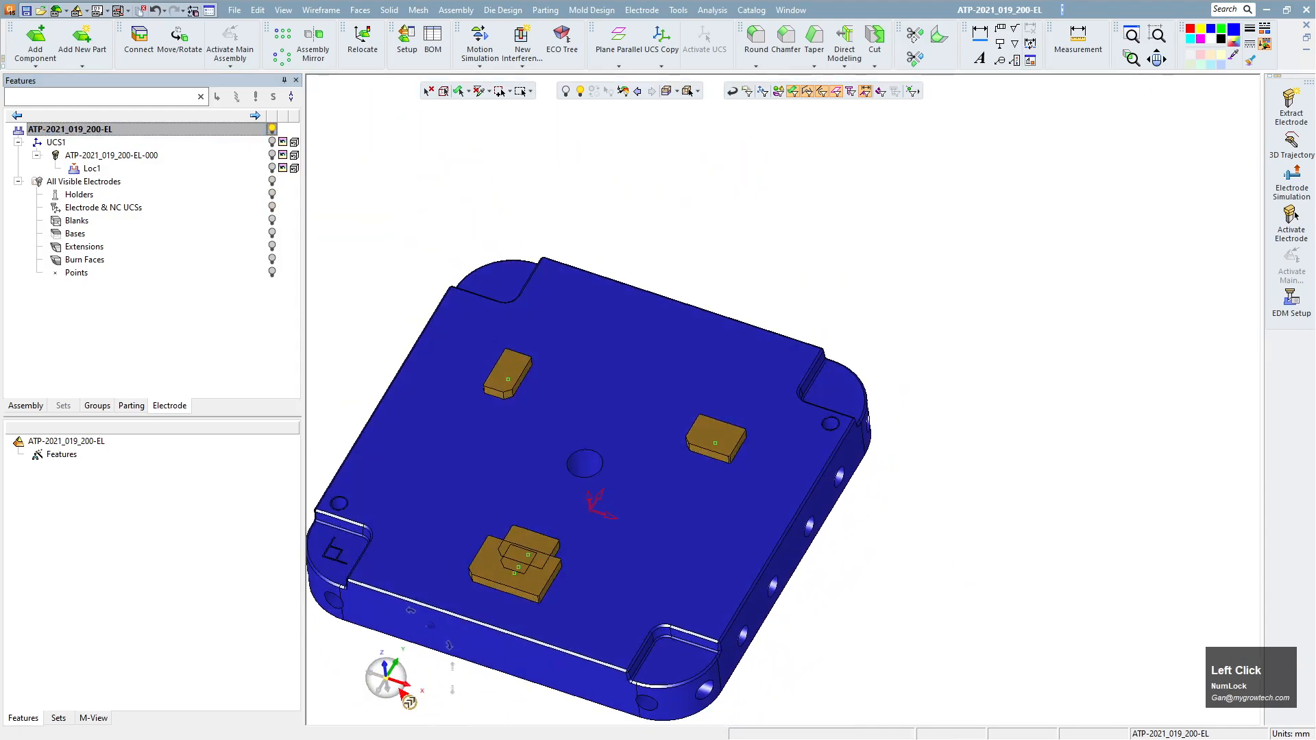
pyautogui.click(386, 662)
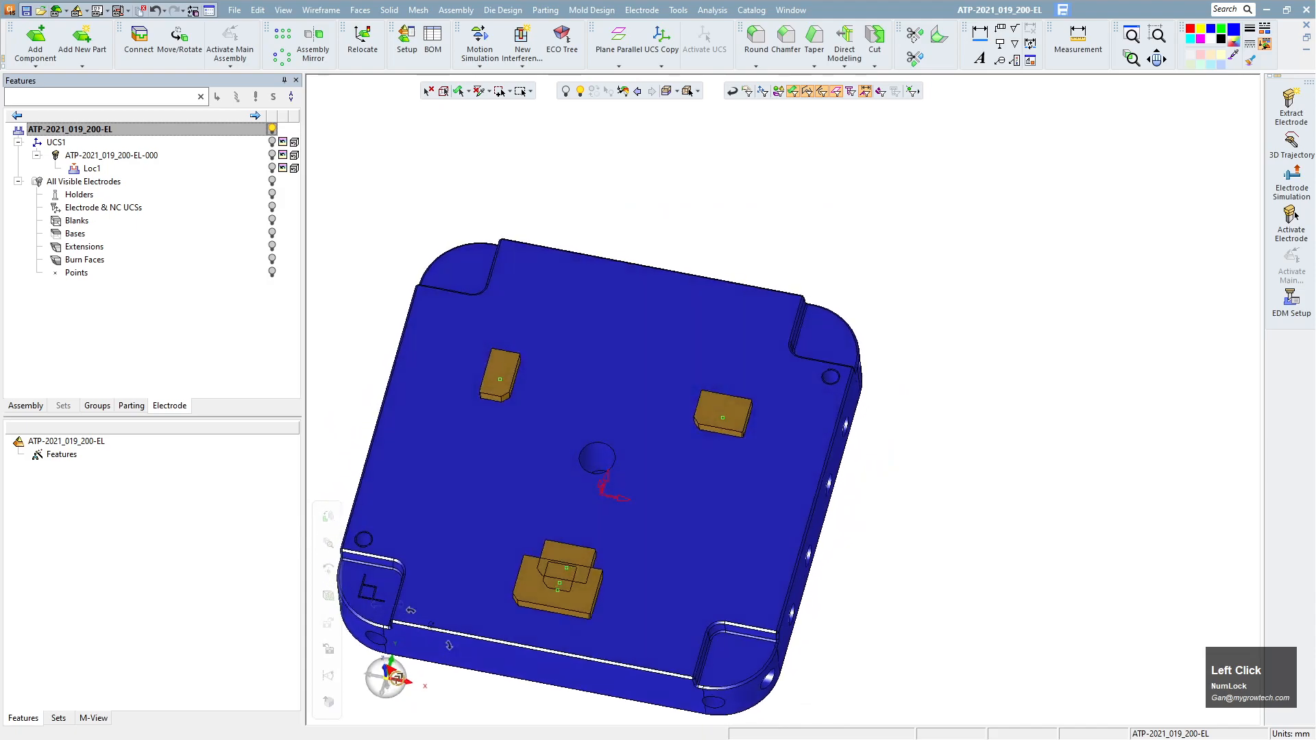
# Step: Examine the electrode blocks on the main part from above, focusing on the upper-left chamfered block
pyautogui.keyDown('ctrl'); pyautogui.moveTo(874, 613); pyautogui.dragTo(822, 558, button='right'); pyautogui.keyUp('ctrl')
pyautogui.keyDown('ctrl'); pyautogui.moveTo(739, 555); pyautogui.dragTo(867, 441, button='middle'); pyautogui.keyUp('ctrl')
pyautogui.keyDown('ctrl'); pyautogui.moveTo(819, 556); pyautogui.dragTo(771, 342, button='right'); pyautogui.keyUp('ctrl')
pyautogui.keyDown('ctrl'); pyautogui.moveTo(772, 342); pyautogui.dragTo(898, 485, button='middle'); pyautogui.keyUp('ctrl')
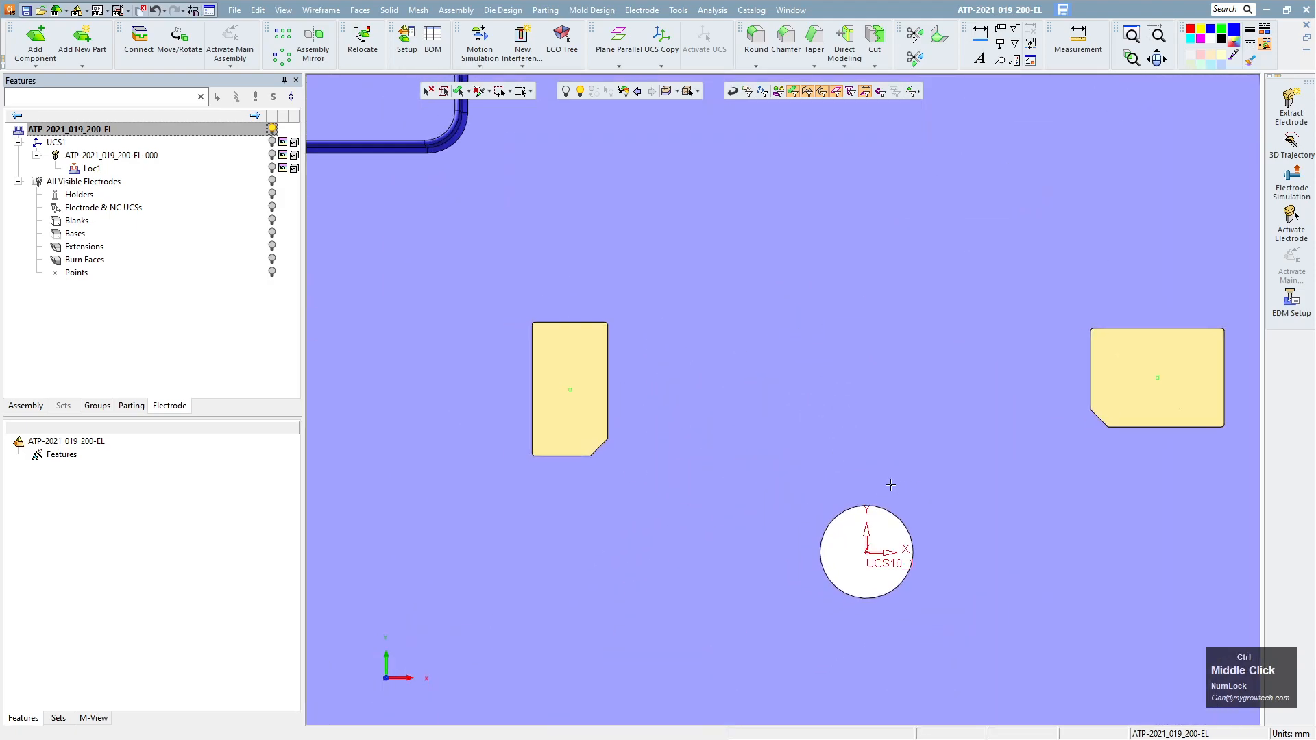
pyautogui.keyDown('ctrl'); pyautogui.moveTo(645, 542); pyautogui.dragTo(691, 340, button='right'); pyautogui.keyUp('ctrl')
pyautogui.keyDown('ctrl'); pyautogui.moveTo(596, 438); pyautogui.dragTo(823, 448, button='middle'); pyautogui.keyUp('ctrl')
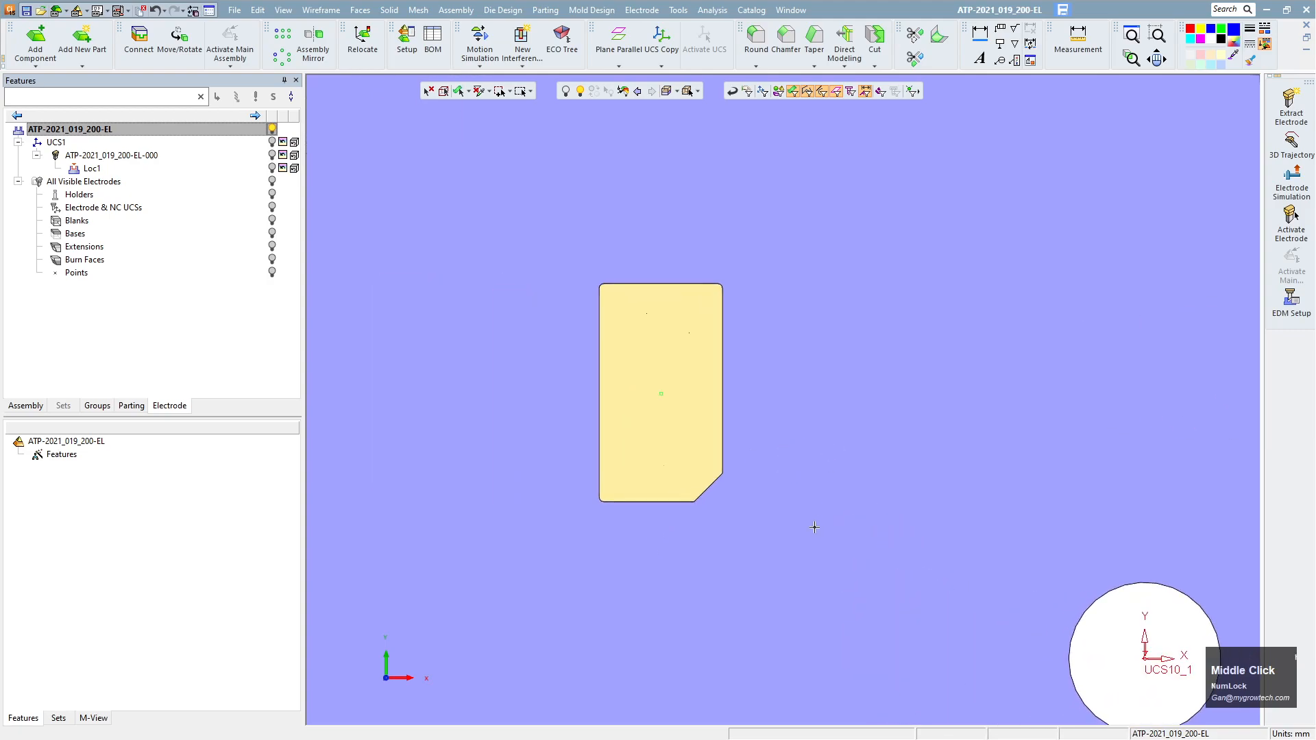
pyautogui.keyDown('ctrl'); pyautogui.moveTo(820, 523); pyautogui.dragTo(826, 452, button='right'); pyautogui.keyUp('ctrl')
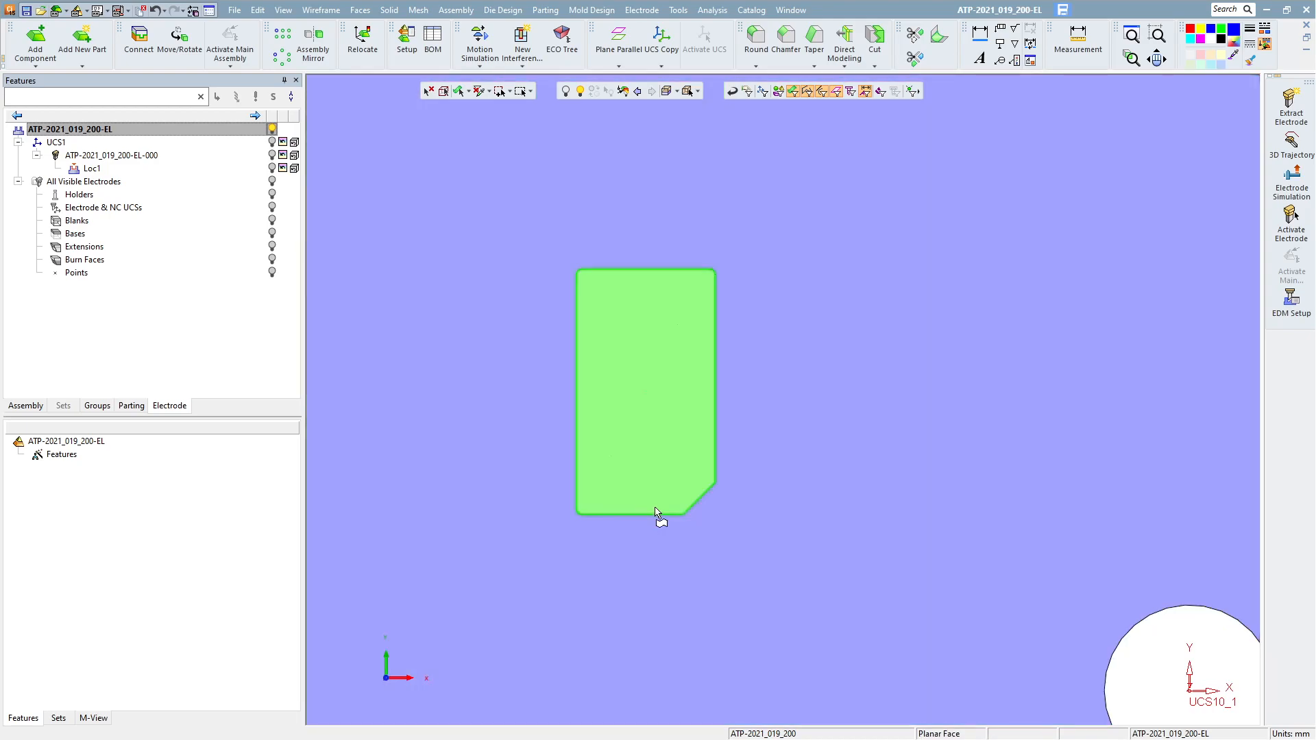
pyautogui.keyDown('ctrl'); pyautogui.moveTo(662, 520); pyautogui.dragTo(1068, 511, button='right'); pyautogui.keyUp('ctrl')
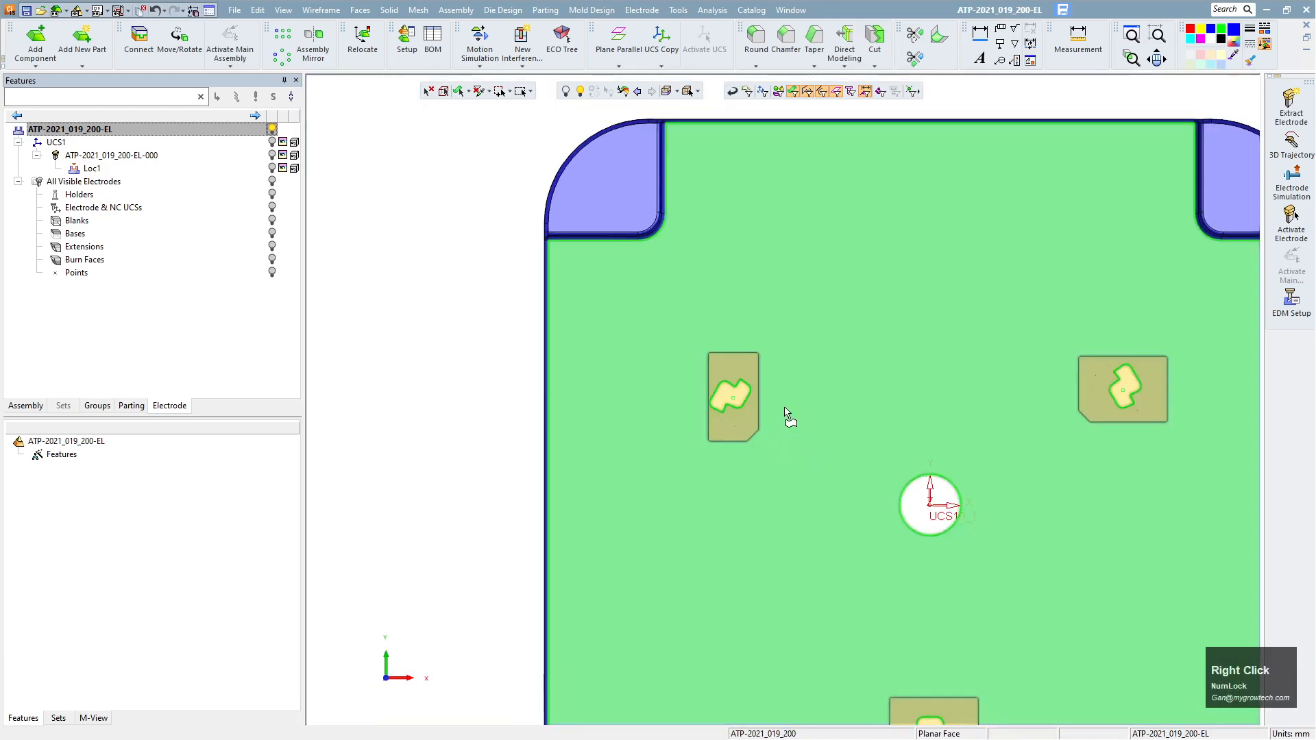
pyautogui.keyDown('ctrl'); pyautogui.moveTo(821, 548); pyautogui.dragTo(976, 266, button='right'); pyautogui.keyUp('ctrl')
pyautogui.keyDown('ctrl'); pyautogui.moveTo(896, 423); pyautogui.dragTo(892, 409, button='middle'); pyautogui.keyUp('ctrl')
pyautogui.keyDown('ctrl'); pyautogui.moveTo(893, 409); pyautogui.dragTo(902, 494, button='right'); pyautogui.keyUp('ctrl')
pyautogui.keyDown('ctrl'); pyautogui.moveTo(928, 397); pyautogui.dragTo(852, 432, button='middle'); pyautogui.keyUp('ctrl')
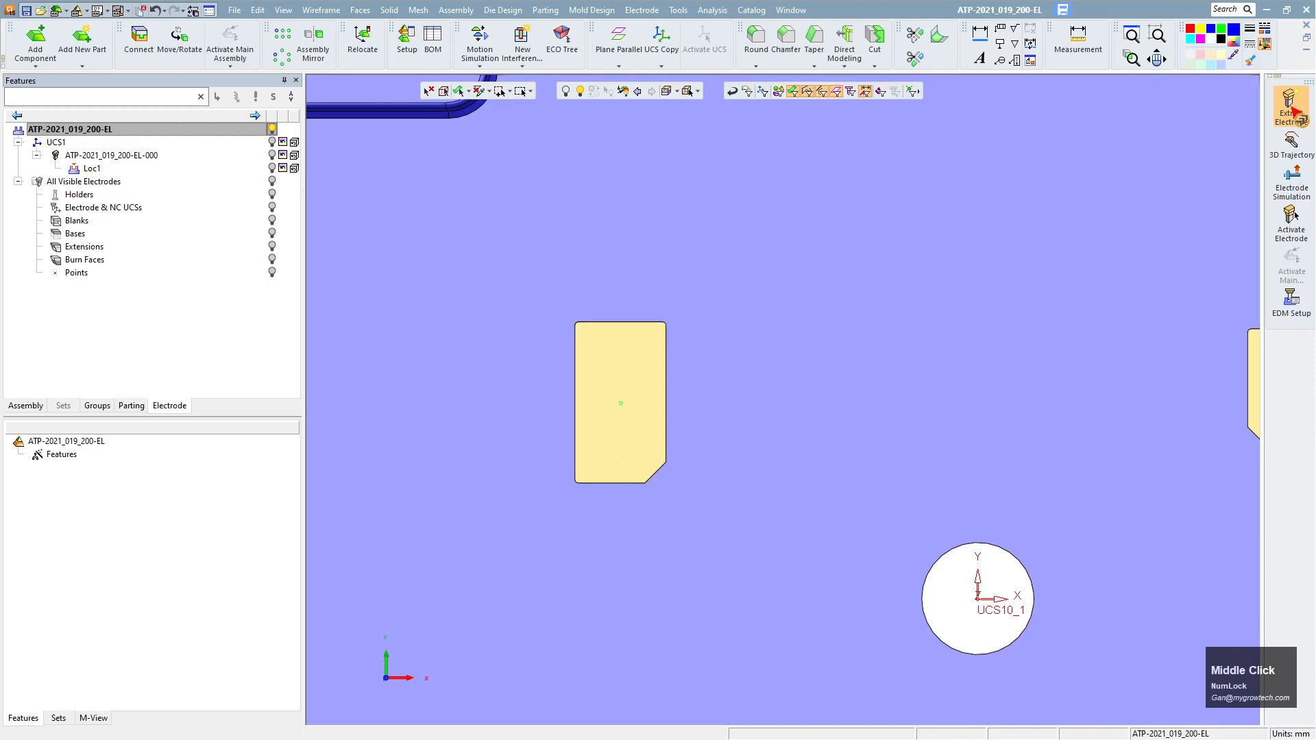
# Step: Start extracting a rectangular electrode, position it provisionally beside the upper-left block, and attach that block's top face
pyautogui.click(1292, 103)
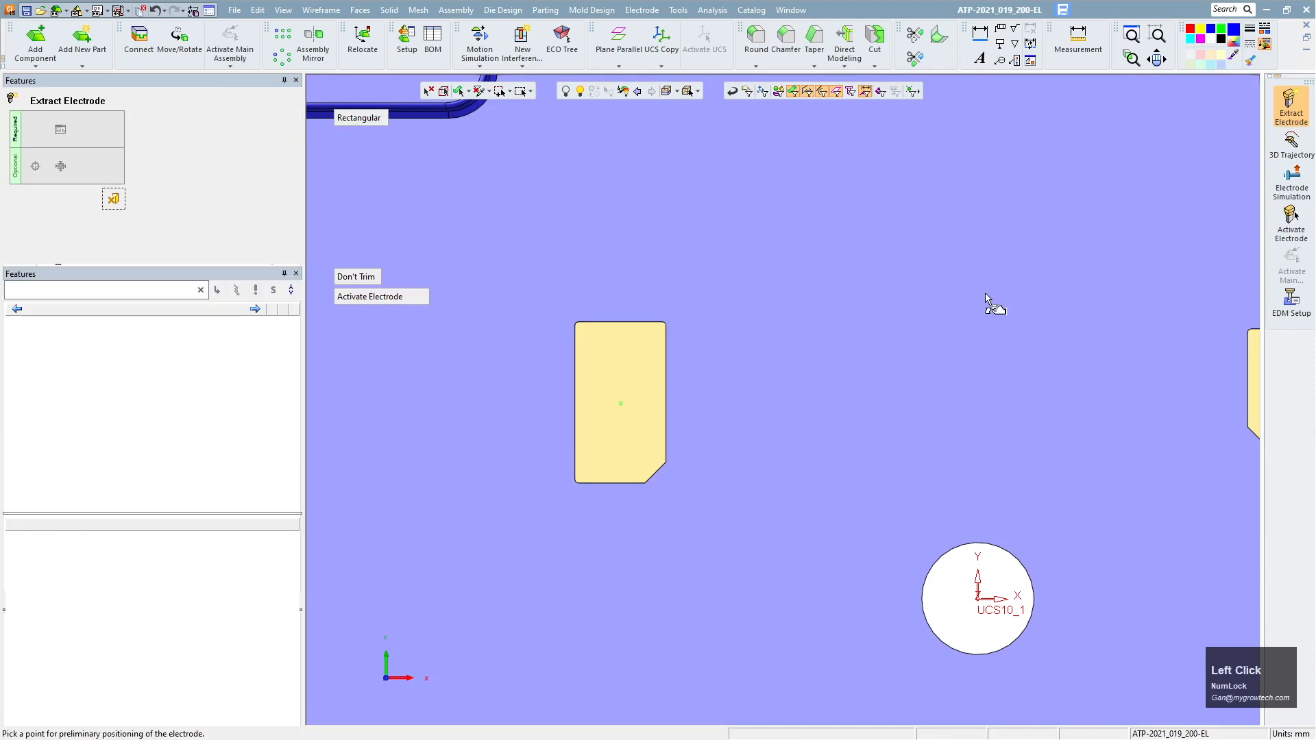
pyautogui.click(842, 374)
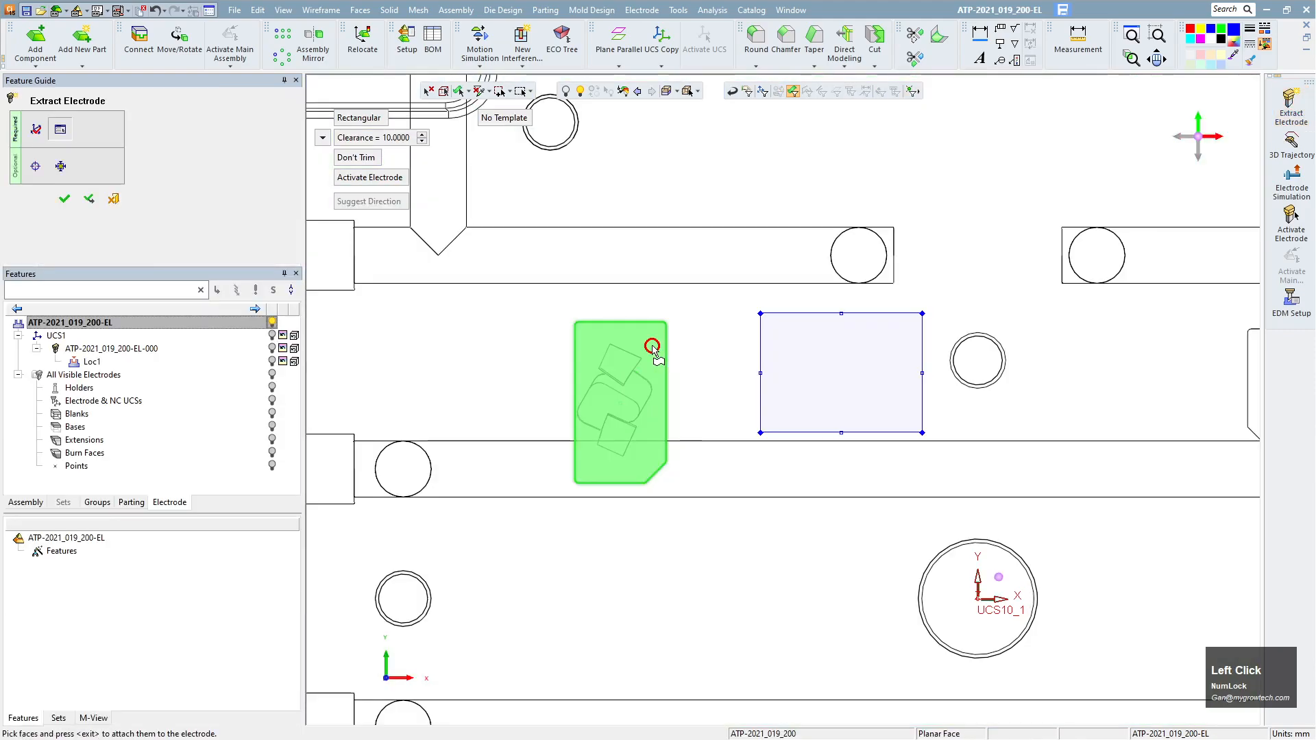
pyautogui.click(653, 351)
pyautogui.middleClick(652, 346)
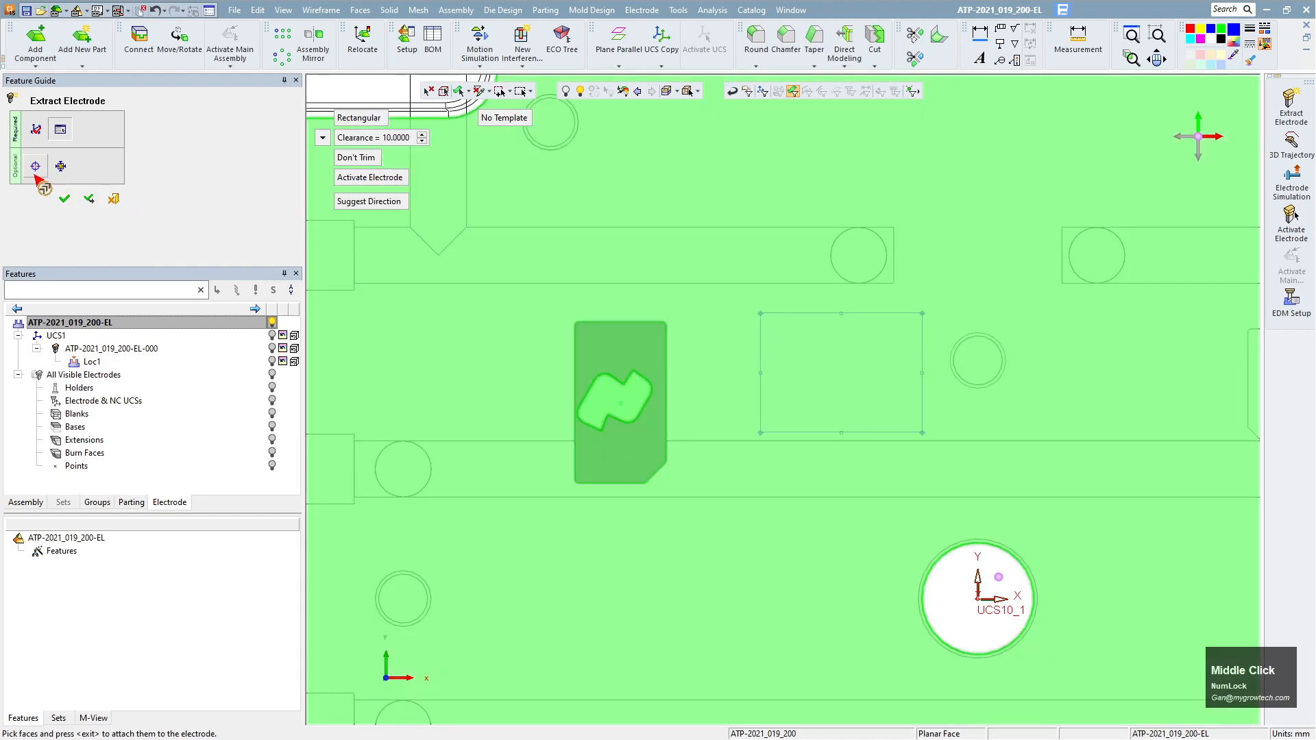
# Step: Set the electrode boundary angle to 90 and fit the rectangle around the attached face
pyautogui.click(323, 139)
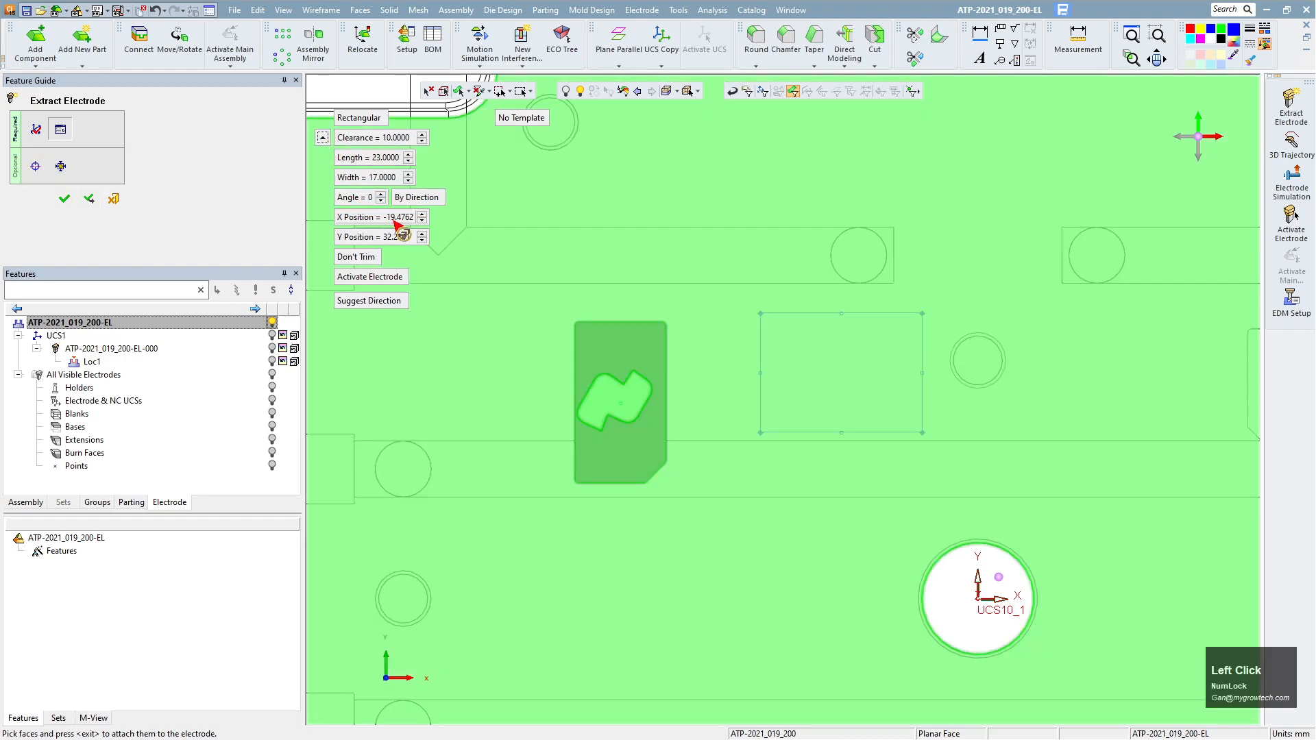
pyautogui.click(358, 199)
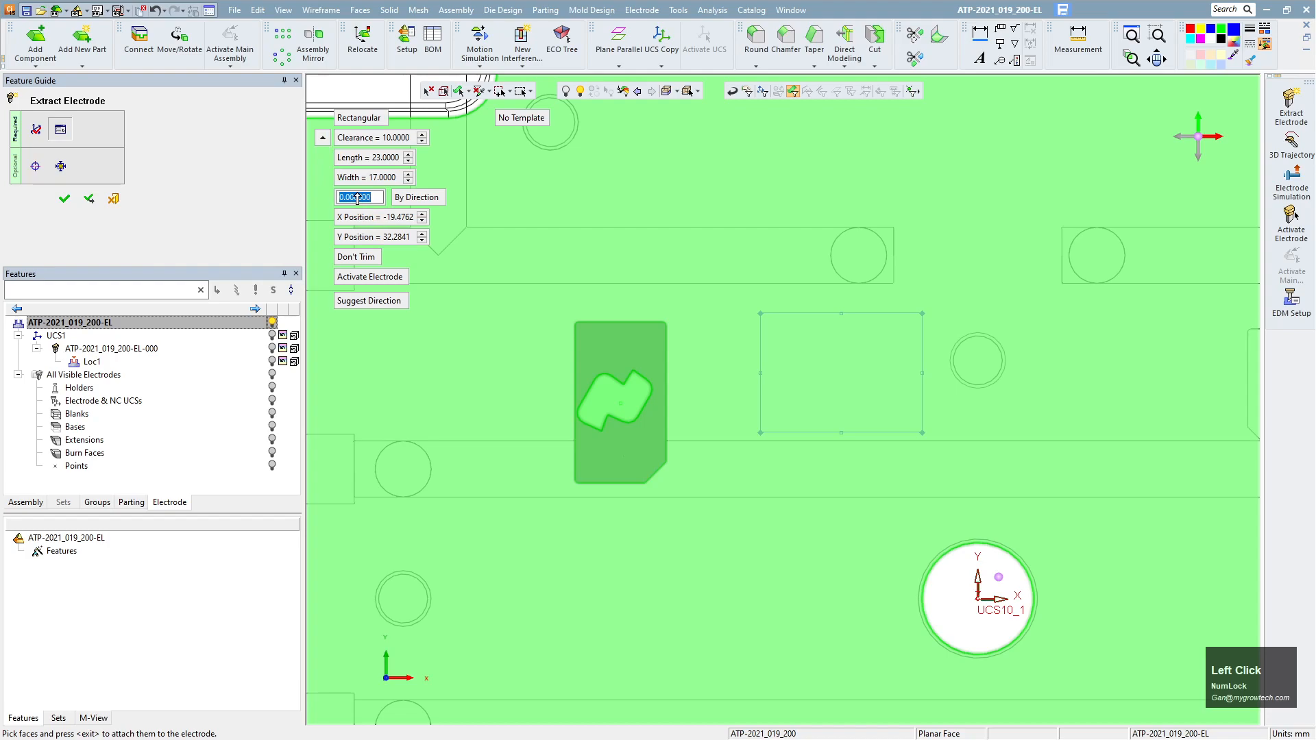
pyautogui.write('90')
pyautogui.press('Return')
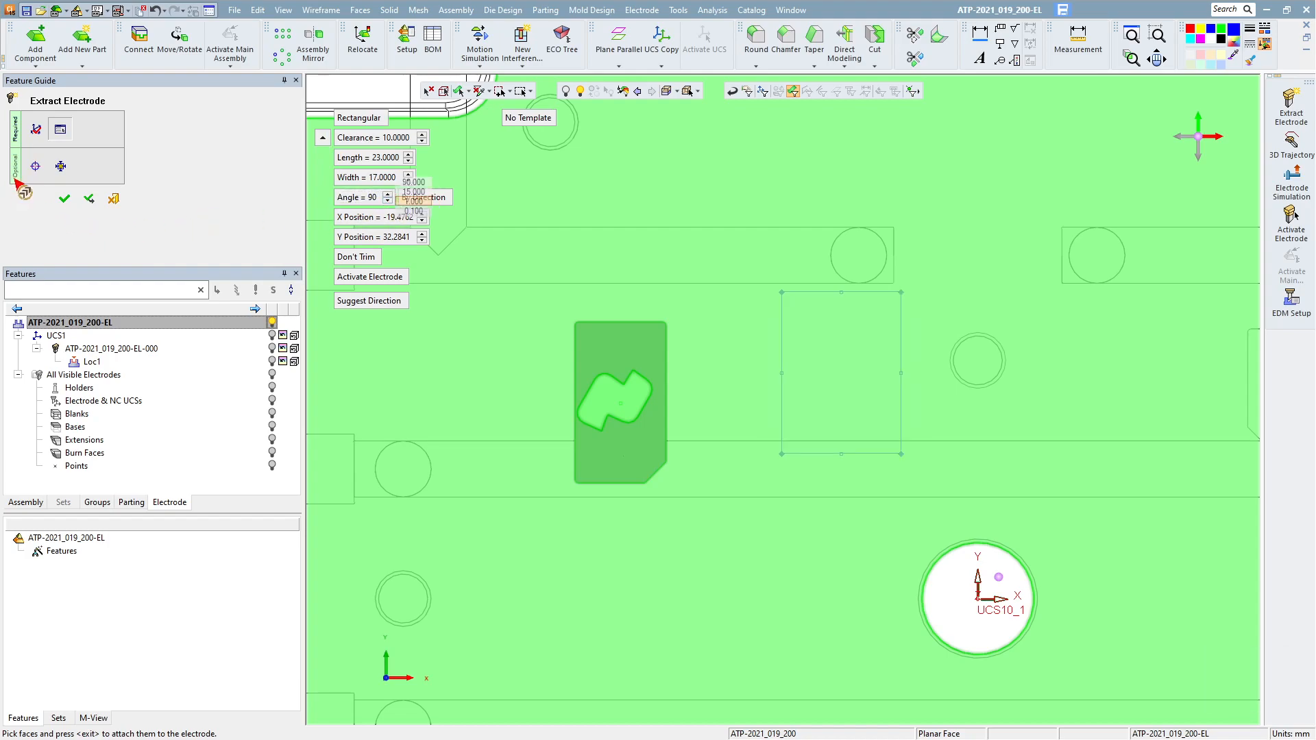
pyautogui.click(61, 166)
pyautogui.click(61, 167)
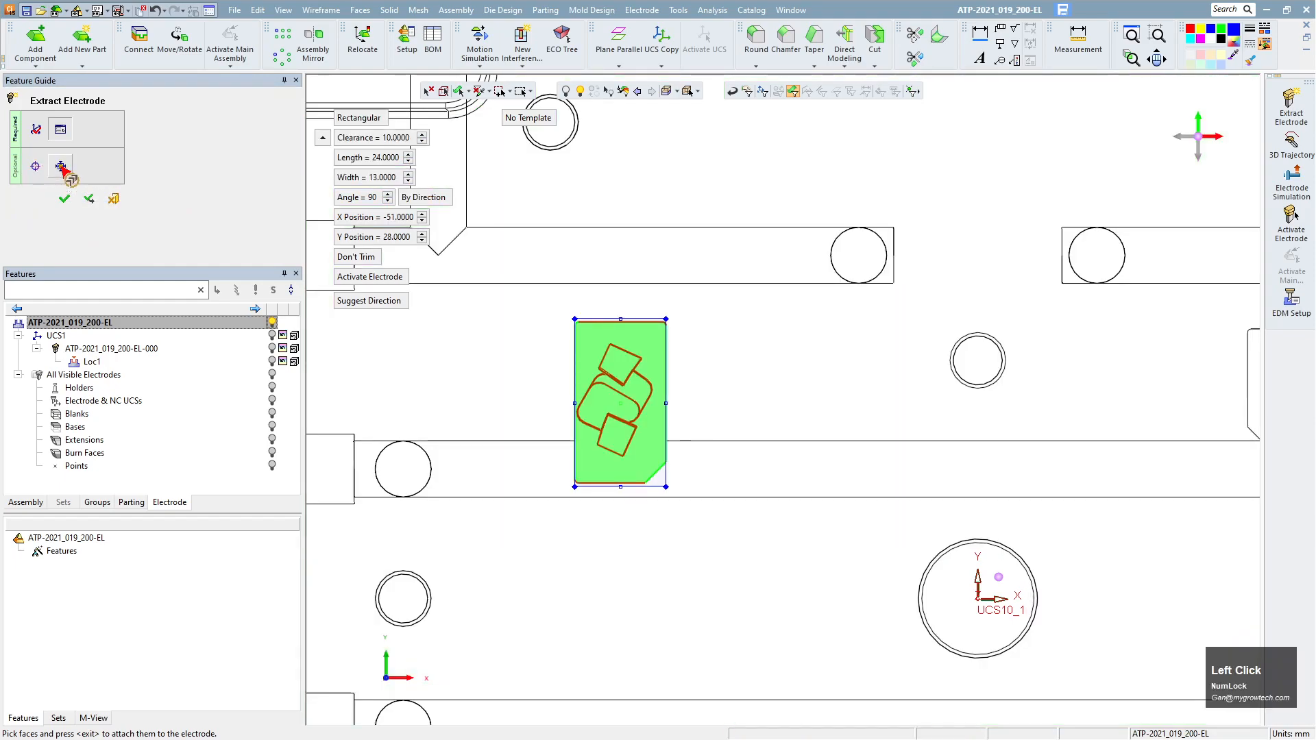
# Step: Check how closely the rectangular boundary surrounds the block, reapplying its centring and fit
pyautogui.keyDown('ctrl'); pyautogui.moveTo(718, 594); pyautogui.dragTo(832, 274, button='right'); pyautogui.keyUp('ctrl')
pyautogui.keyDown('ctrl'); pyautogui.moveTo(634, 411); pyautogui.dragTo(986, 398, button='middle'); pyautogui.keyUp('ctrl')
pyautogui.keyDown('ctrl'); pyautogui.moveTo(914, 500); pyautogui.dragTo(904, 464, button='right'); pyautogui.keyUp('ctrl')
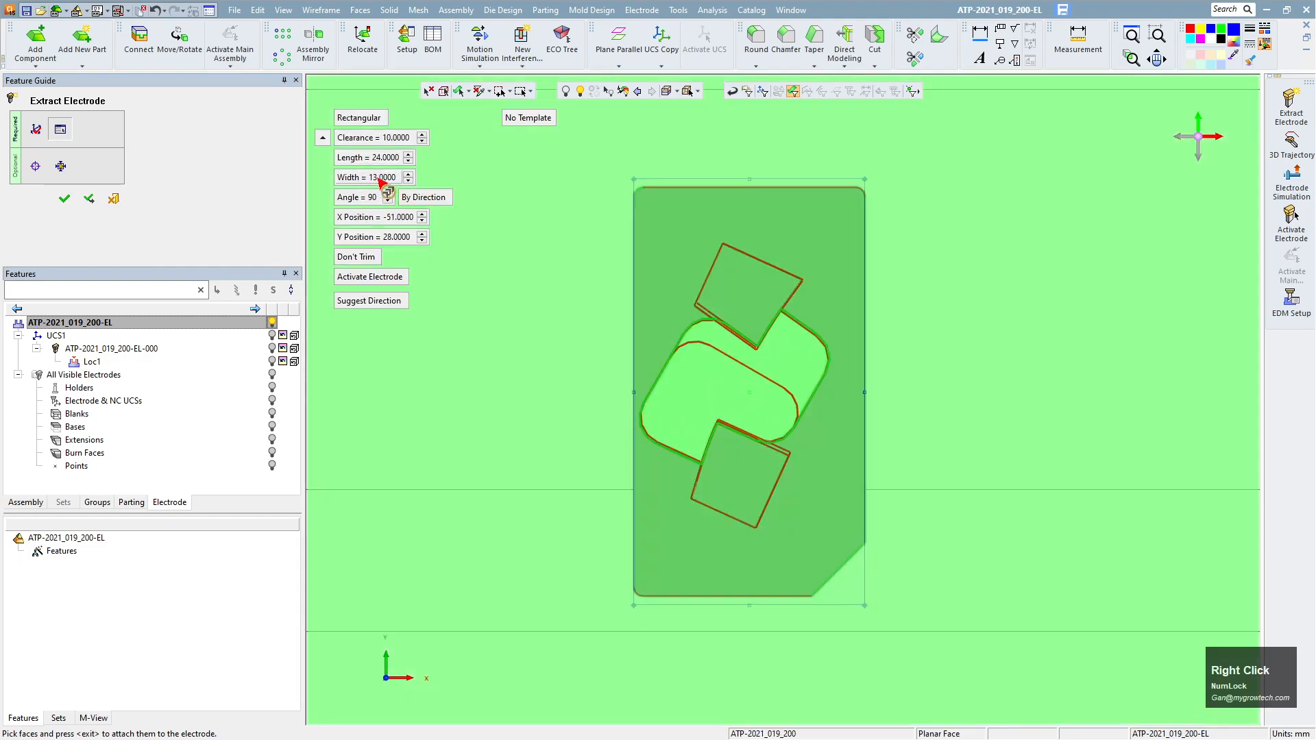
pyautogui.rightClick(409, 178)
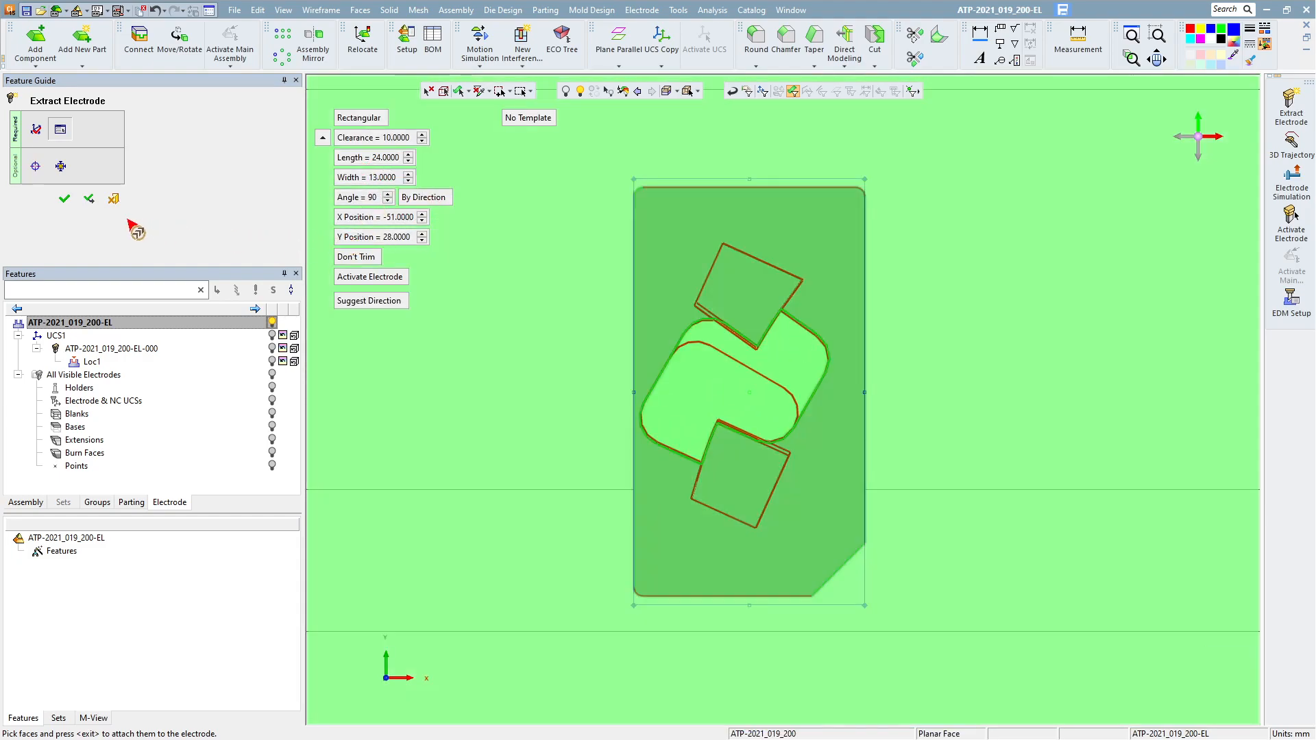
pyautogui.click(42, 168)
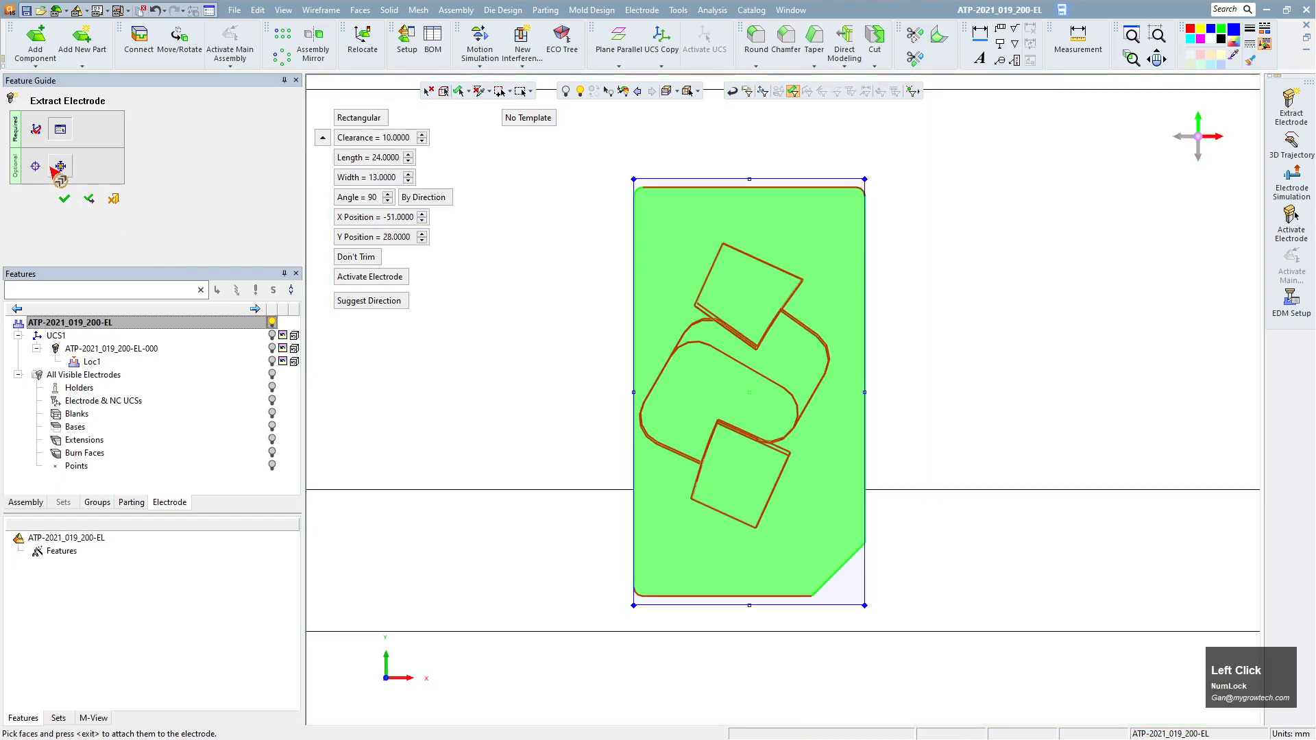
pyautogui.click(60, 167)
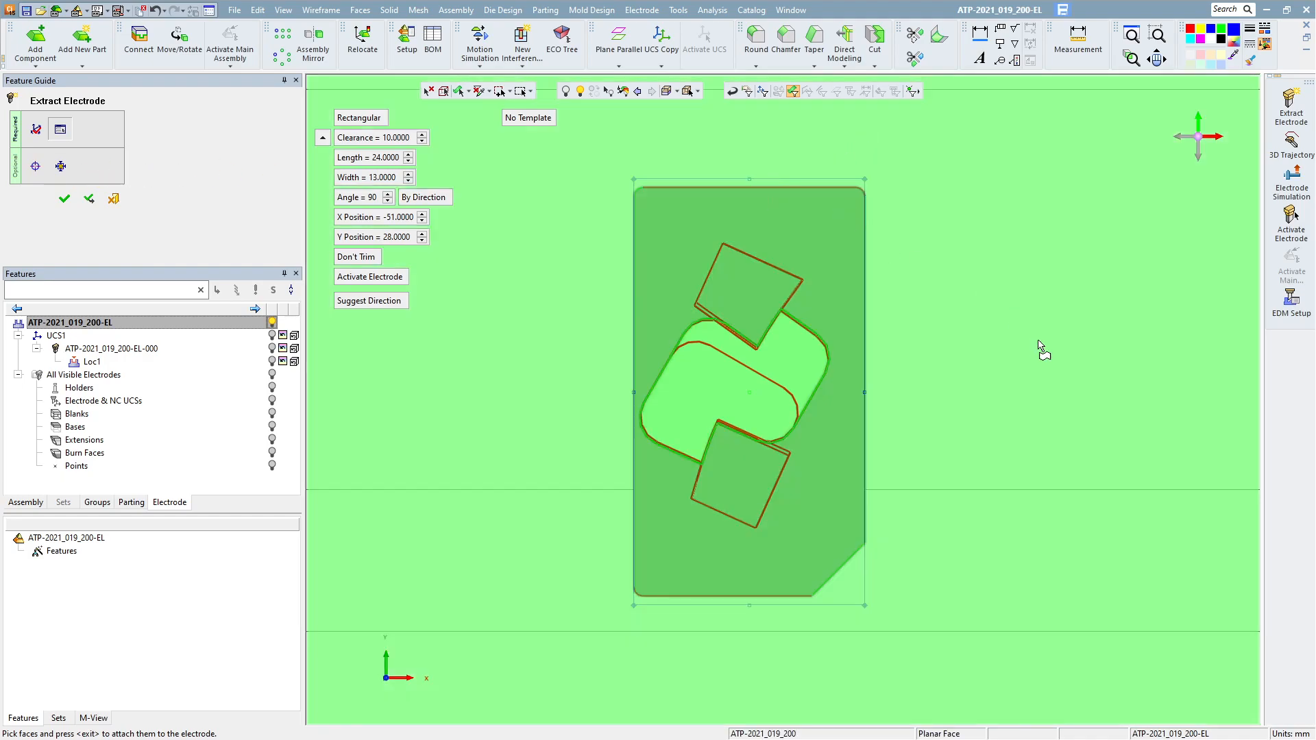
pyautogui.moveTo(1040, 346); pyautogui.dragTo(1039, 281, button='right')
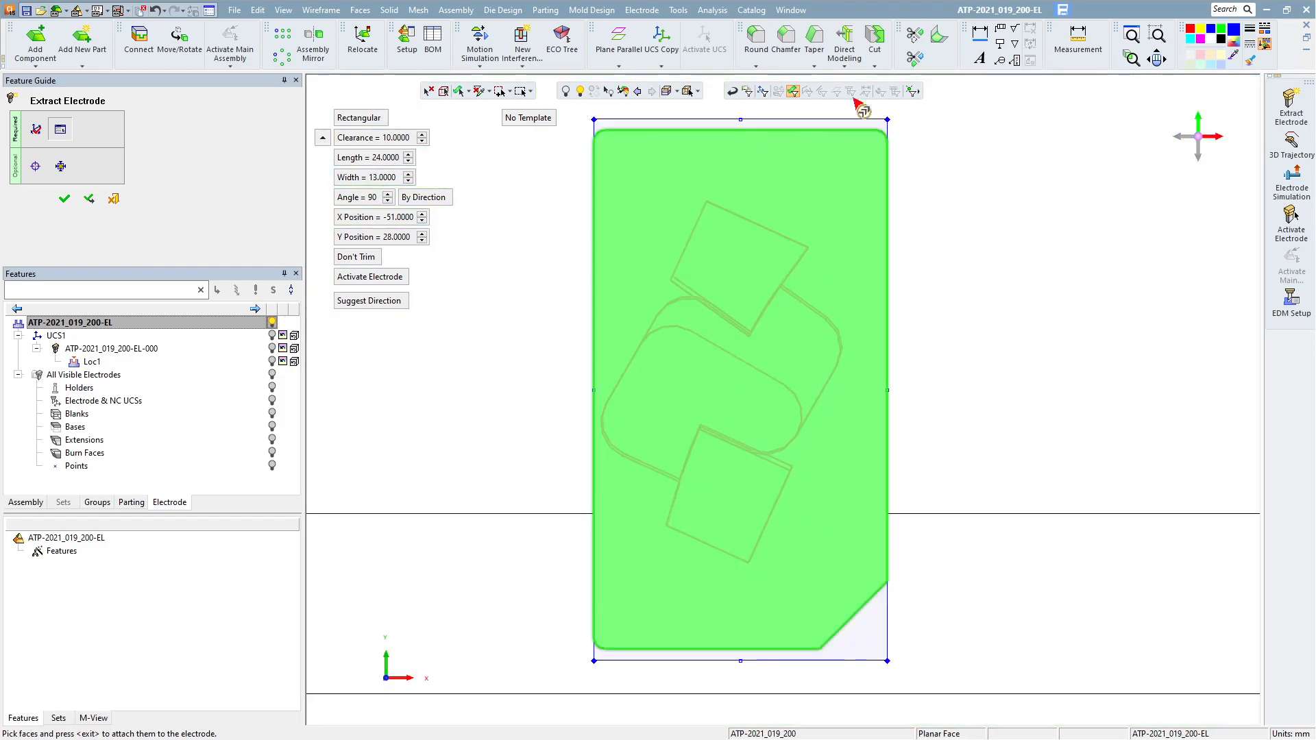
# Step: Measure the block's upper short edge and try to measure from it to the opposite lower edge
pyautogui.click(1078, 40)
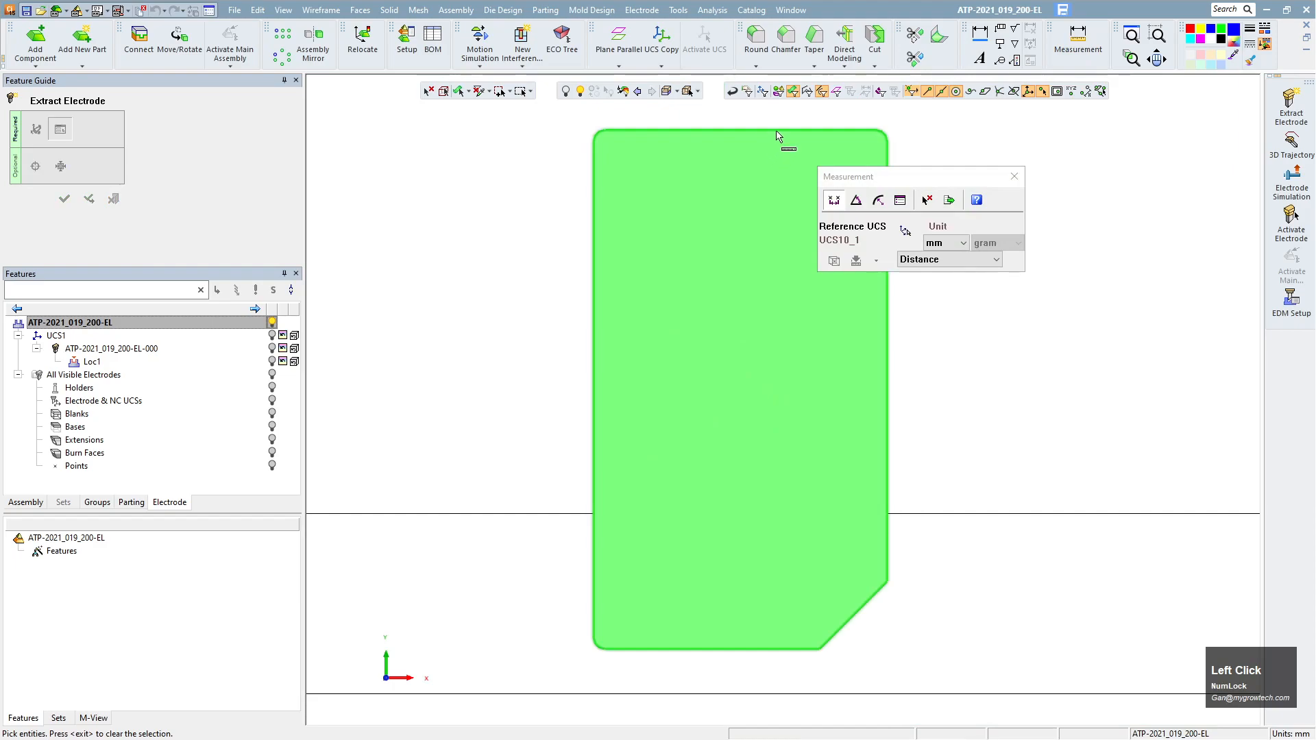
pyautogui.click(777, 136)
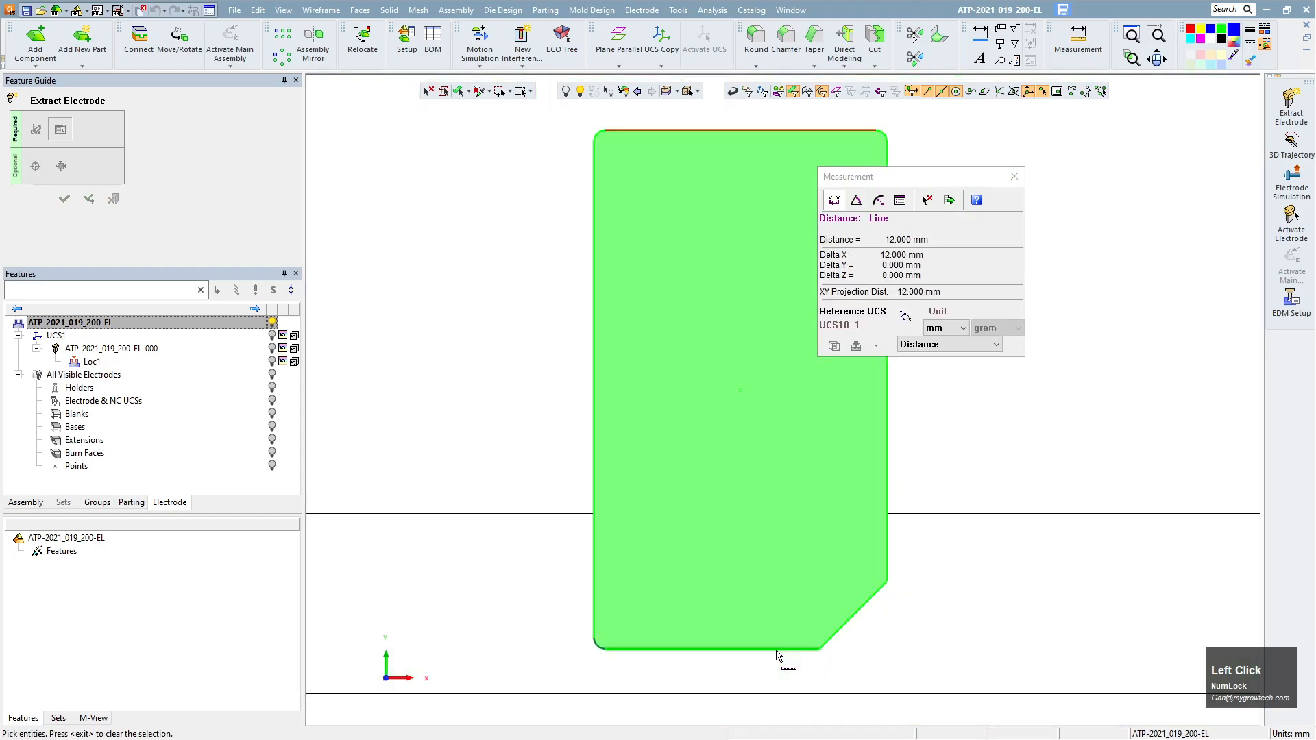
pyautogui.click(778, 656)
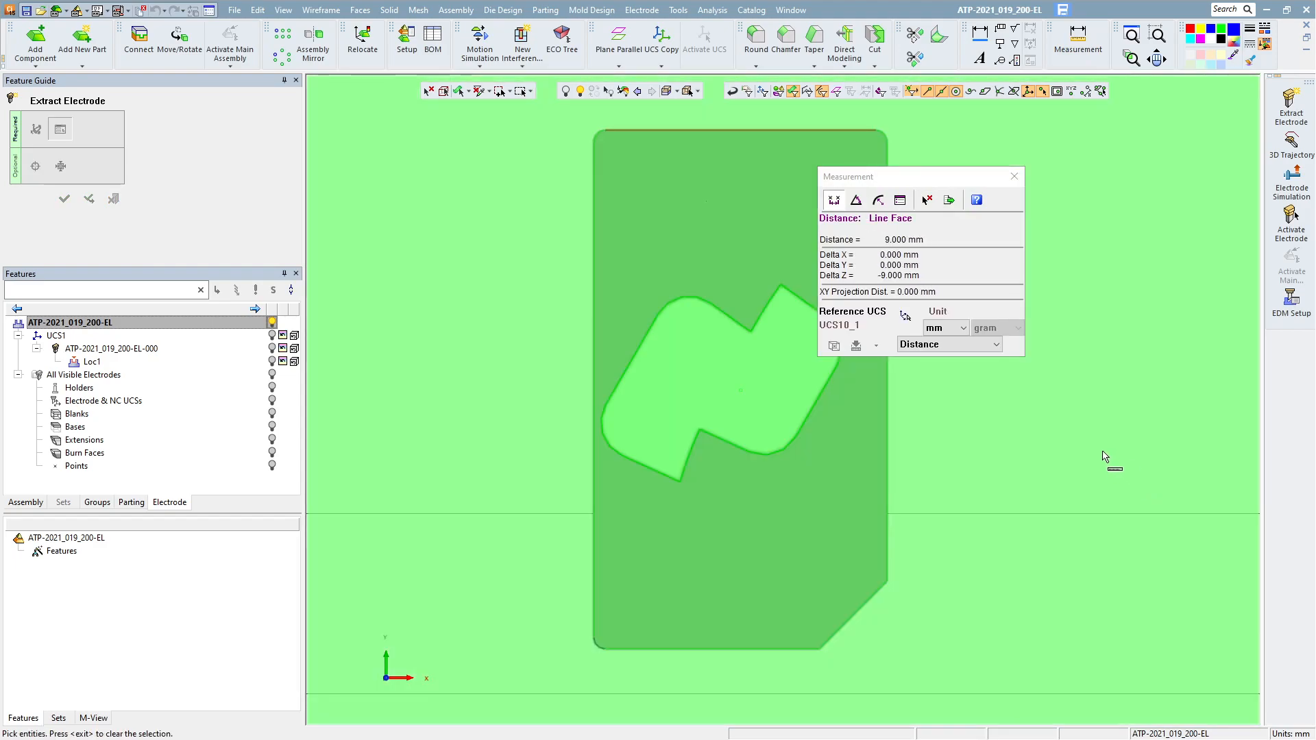
pyautogui.middleClick(1098, 306)
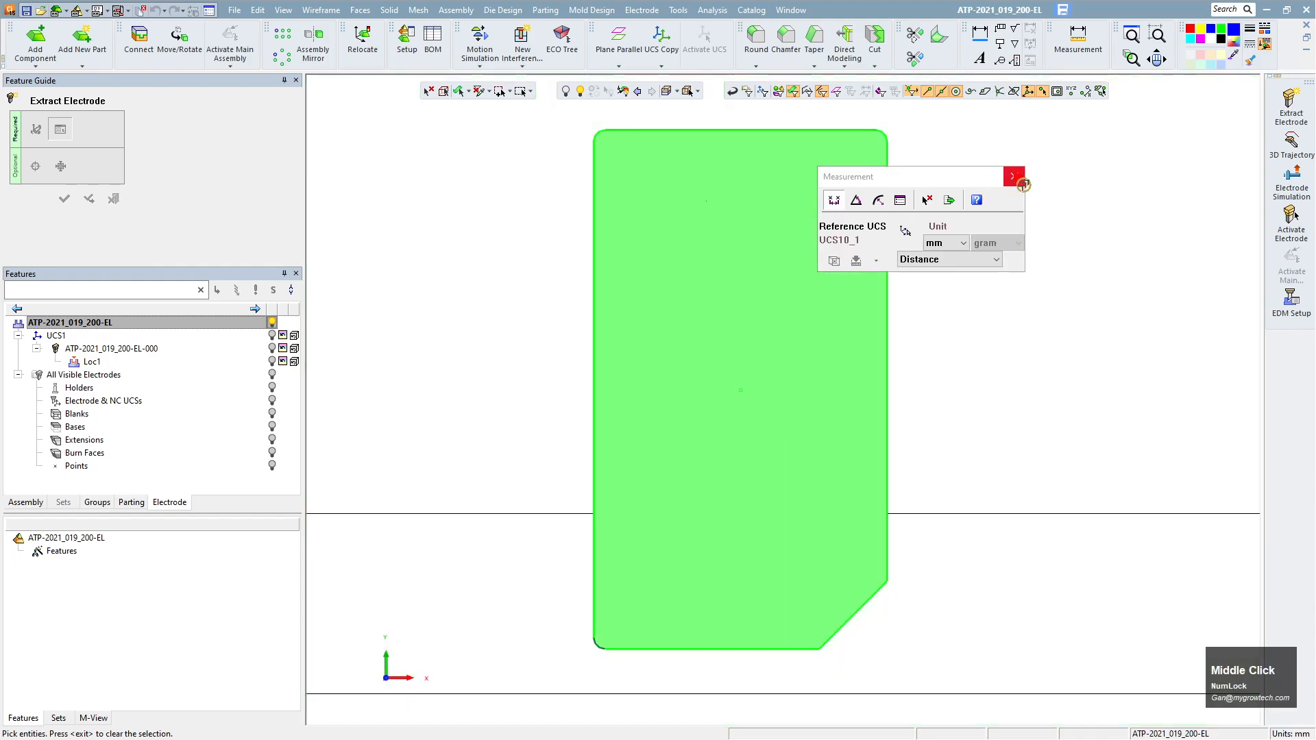
pyautogui.click(1014, 182)
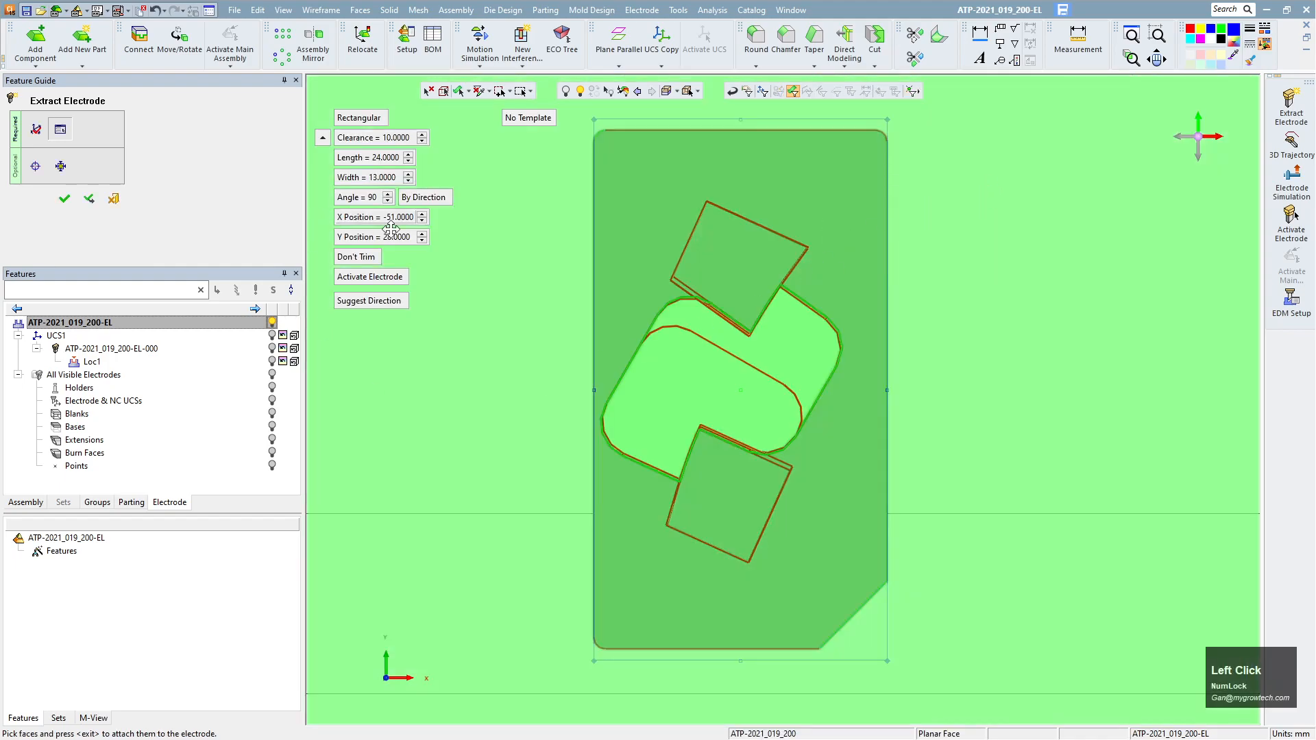
# Step: Set the boundary length to 23 and the clearance to 0, and accept the electrode extraction
pyautogui.click(383, 158)
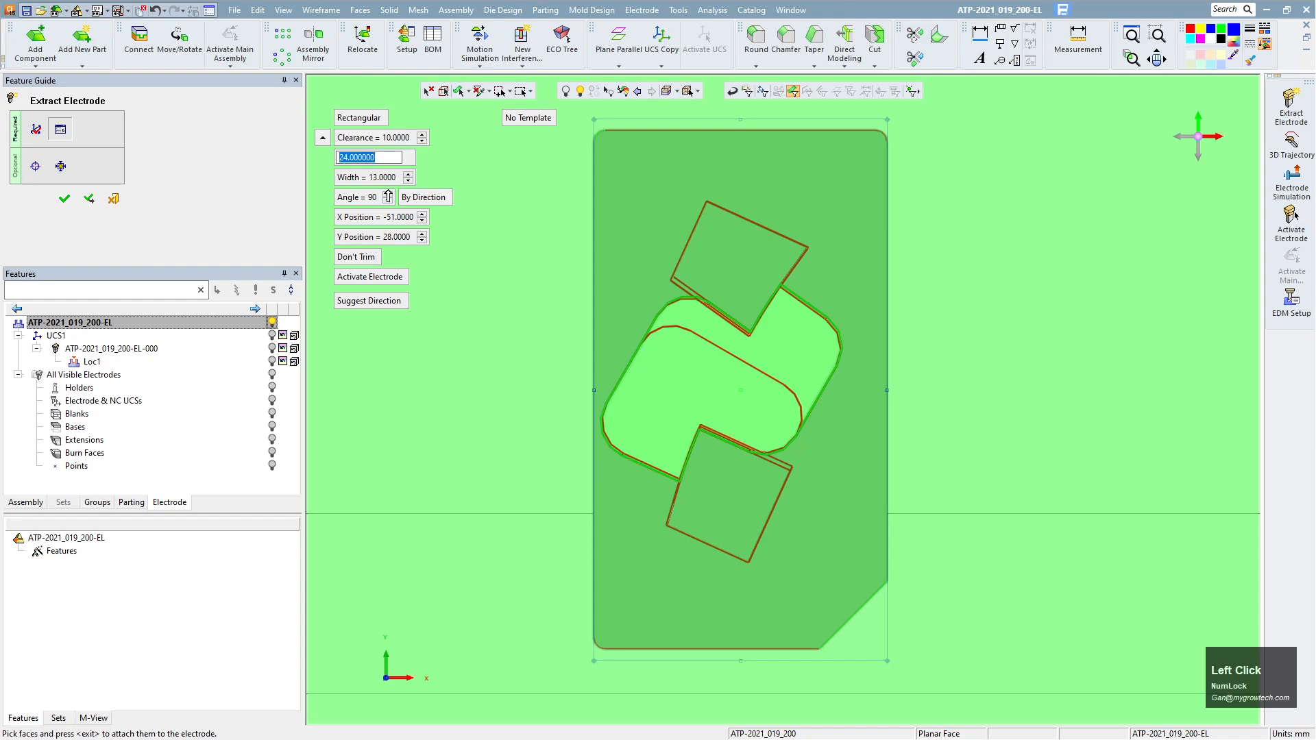
pyautogui.press('Return')
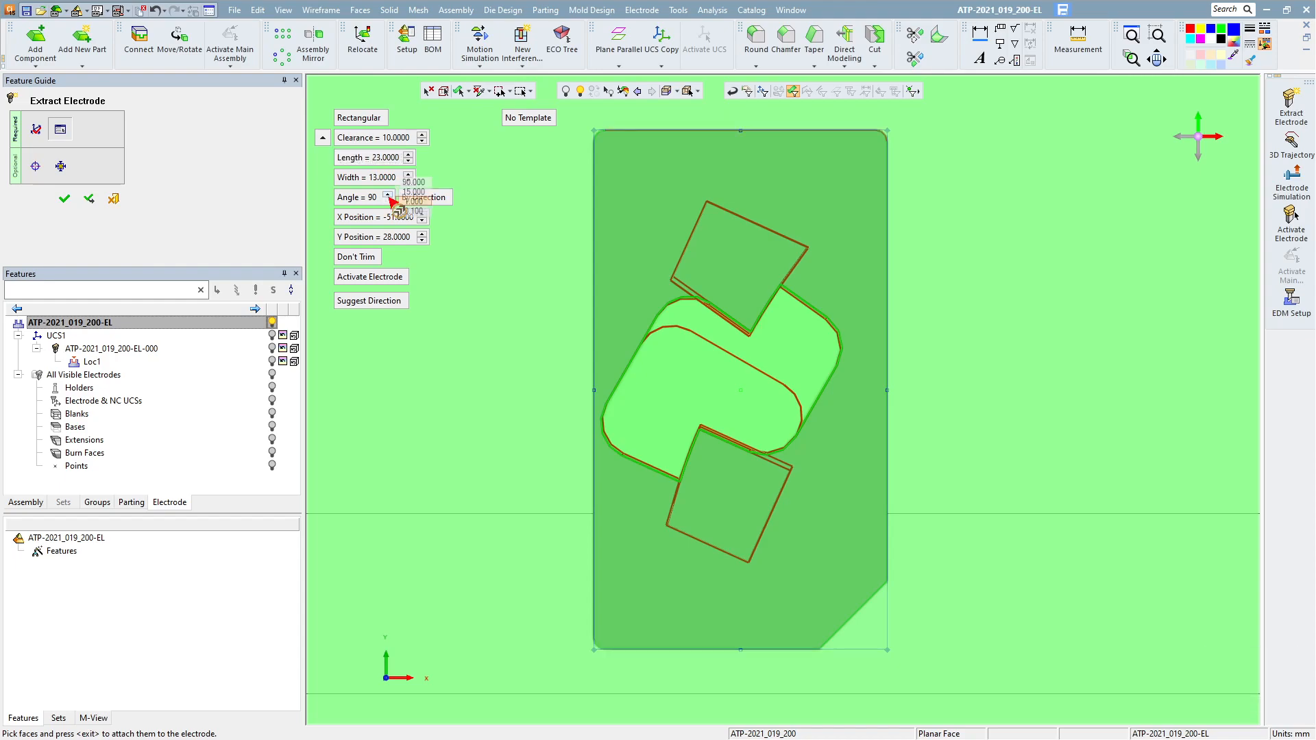
pyautogui.keyDown('ctrl'); pyautogui.rightClick(846, 429); pyautogui.keyUp('ctrl')
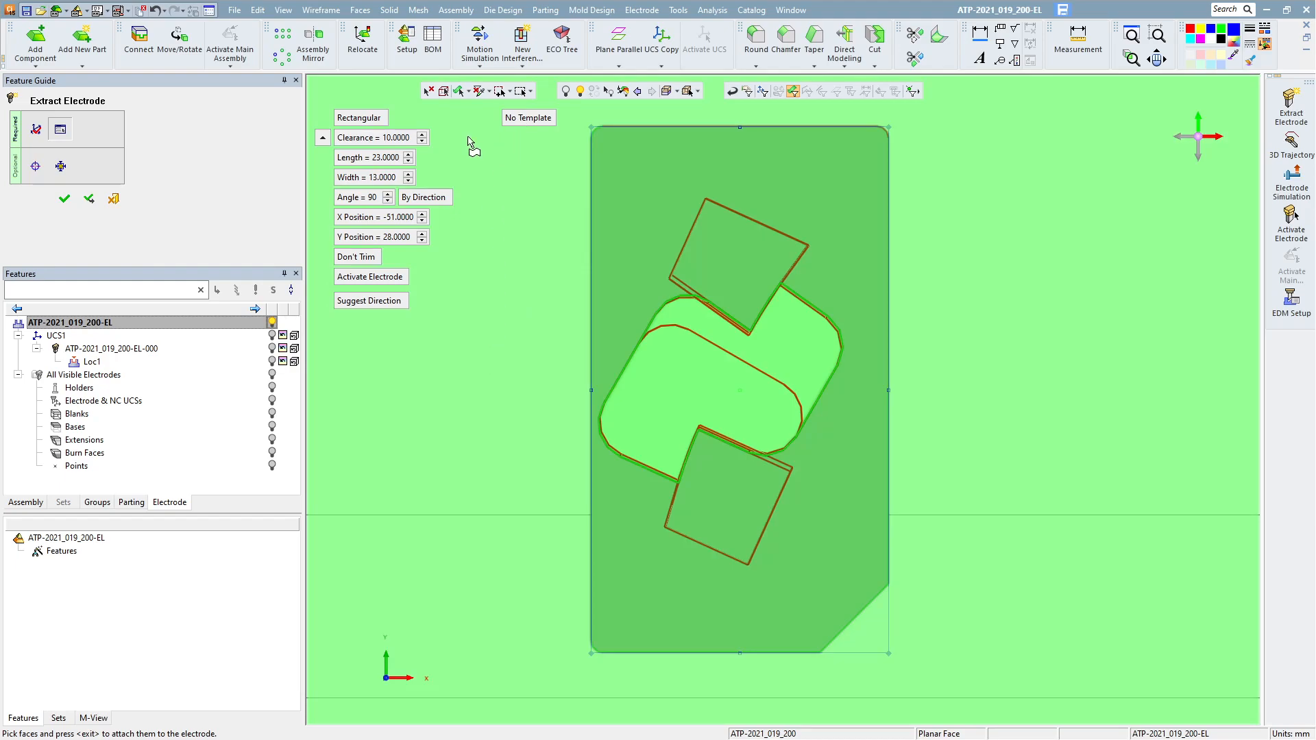
pyautogui.click(377, 139)
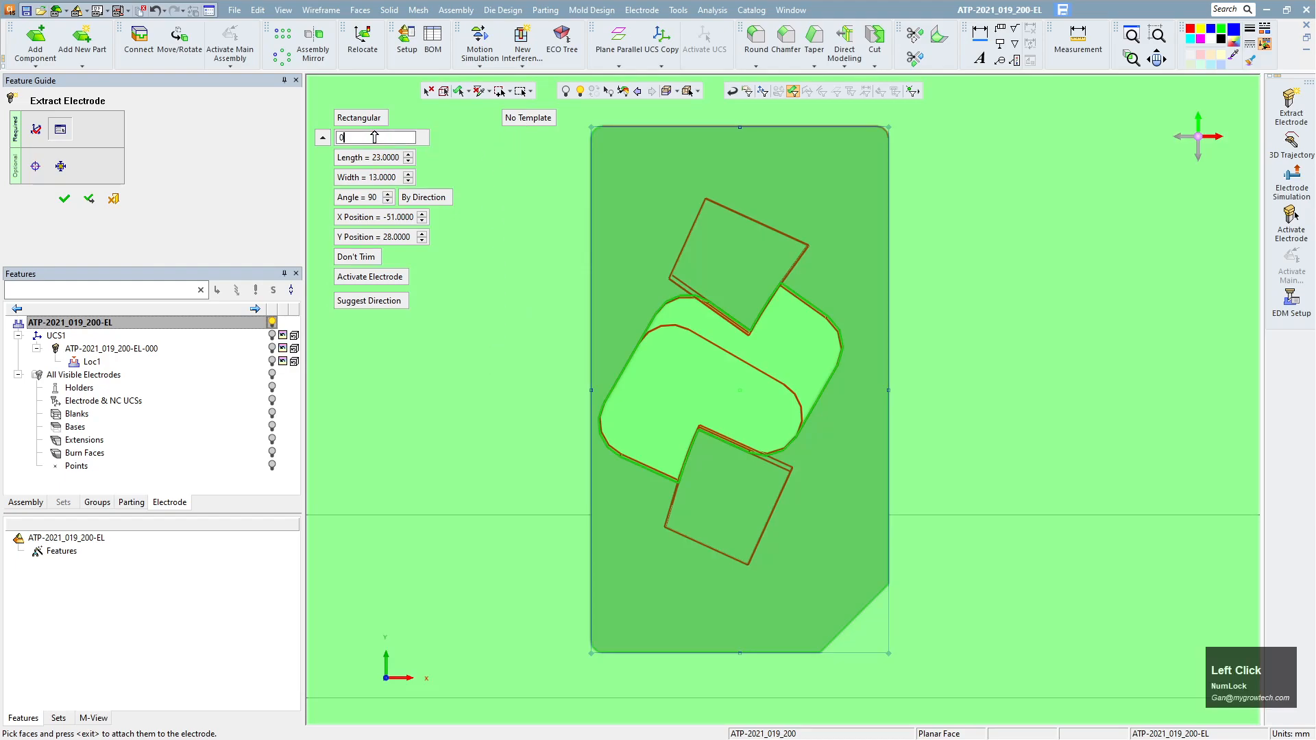
pyautogui.press('Return')
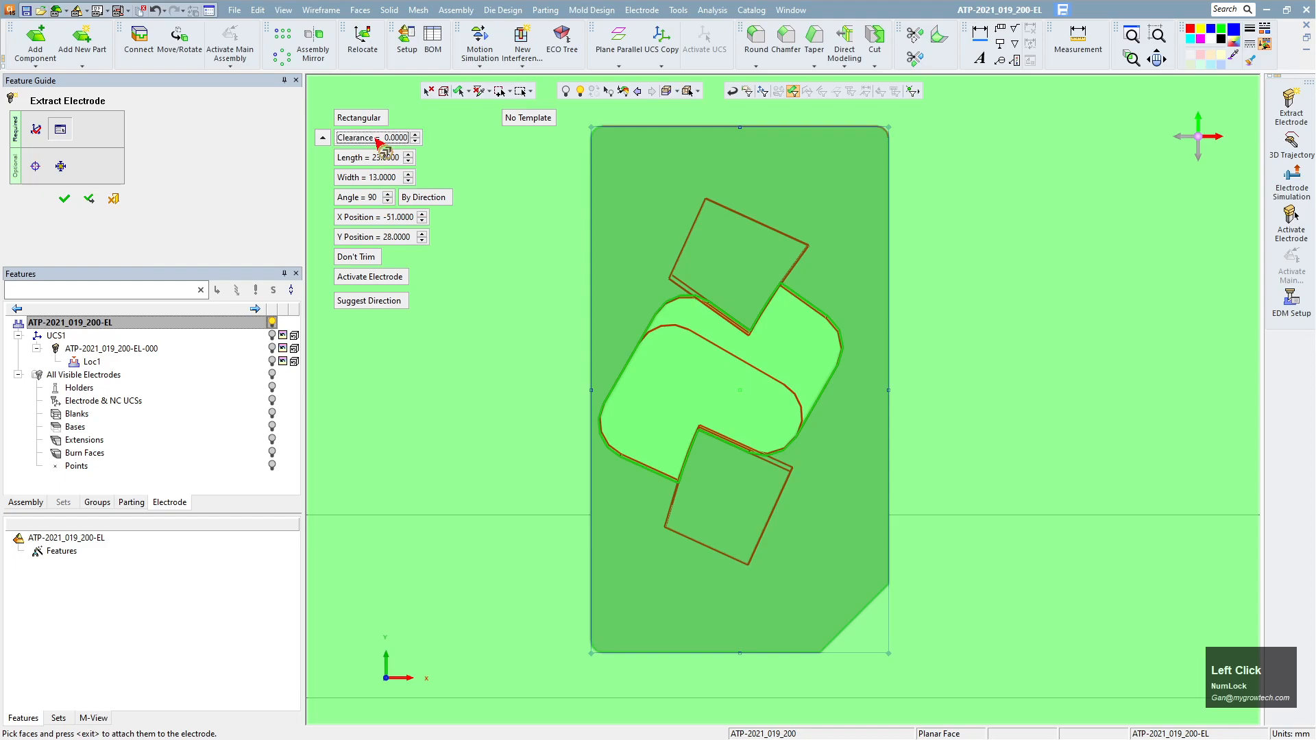
pyautogui.click(592, 9)
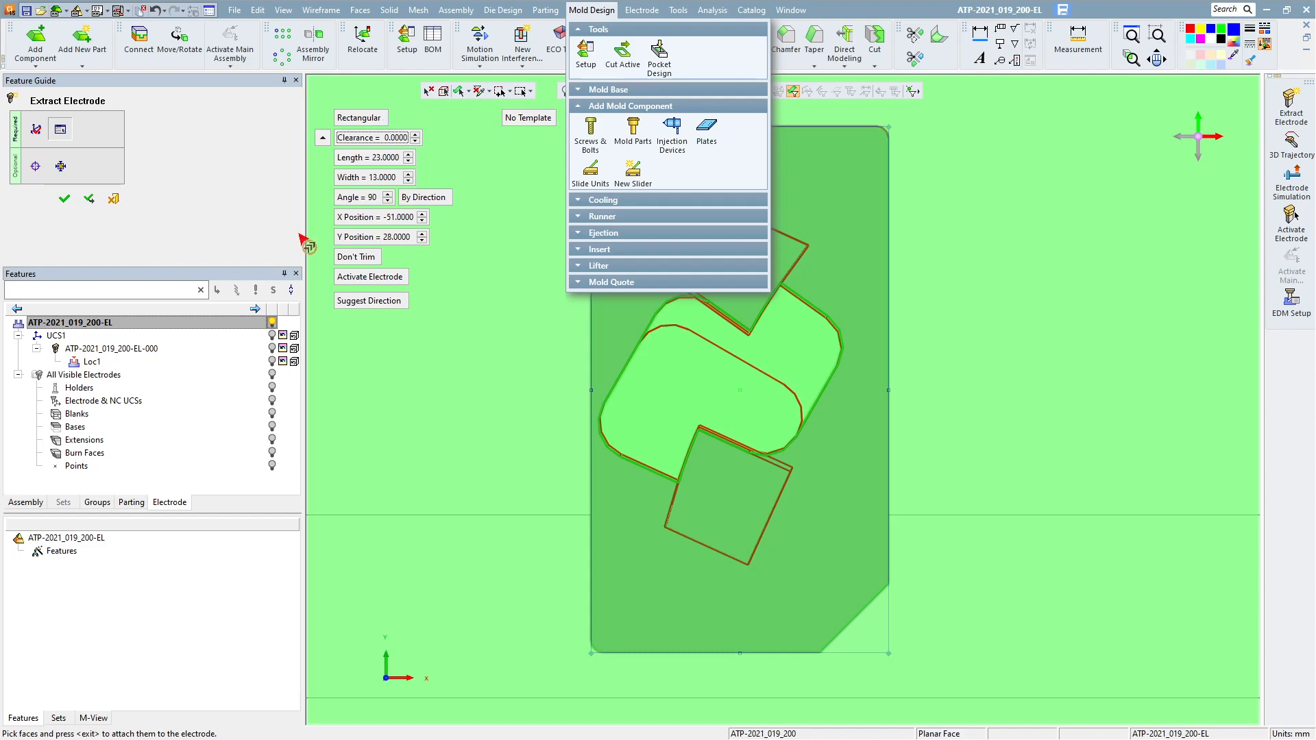
pyautogui.click(253, 229)
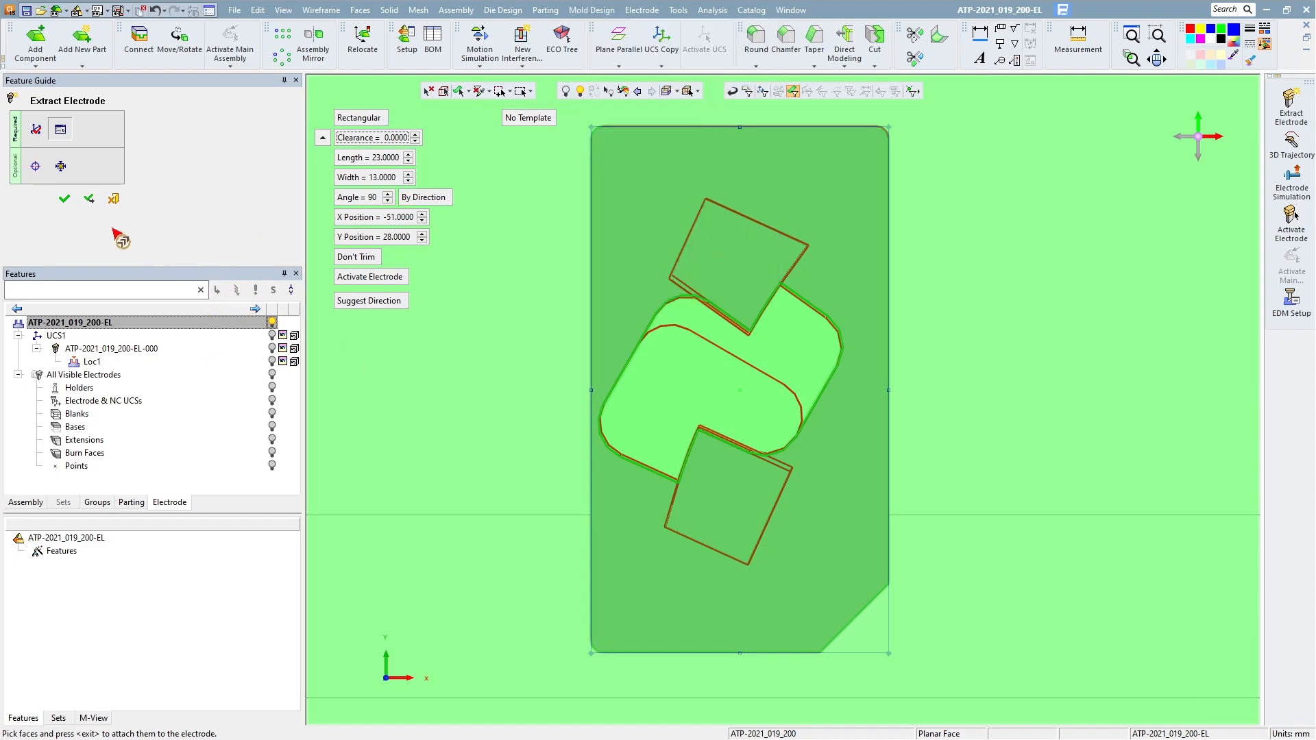
pyautogui.click(63, 199)
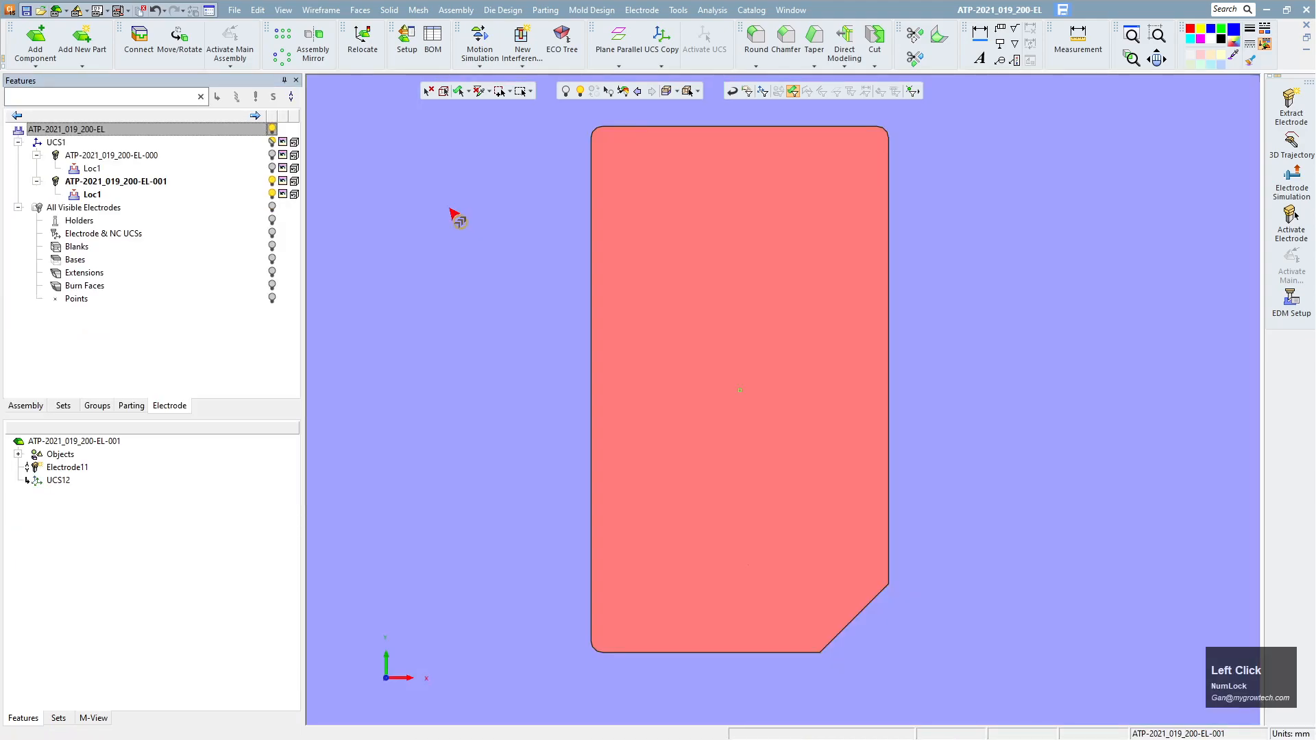
# Step: Remove the extracted red face geometry from electrode ATP-2021_019_200-EL-001 and check the block from an angle
pyautogui.keyDown('ctrl'); pyautogui.moveTo(801, 447); pyautogui.dragTo(772, 595, button='right'); pyautogui.keyUp('ctrl')
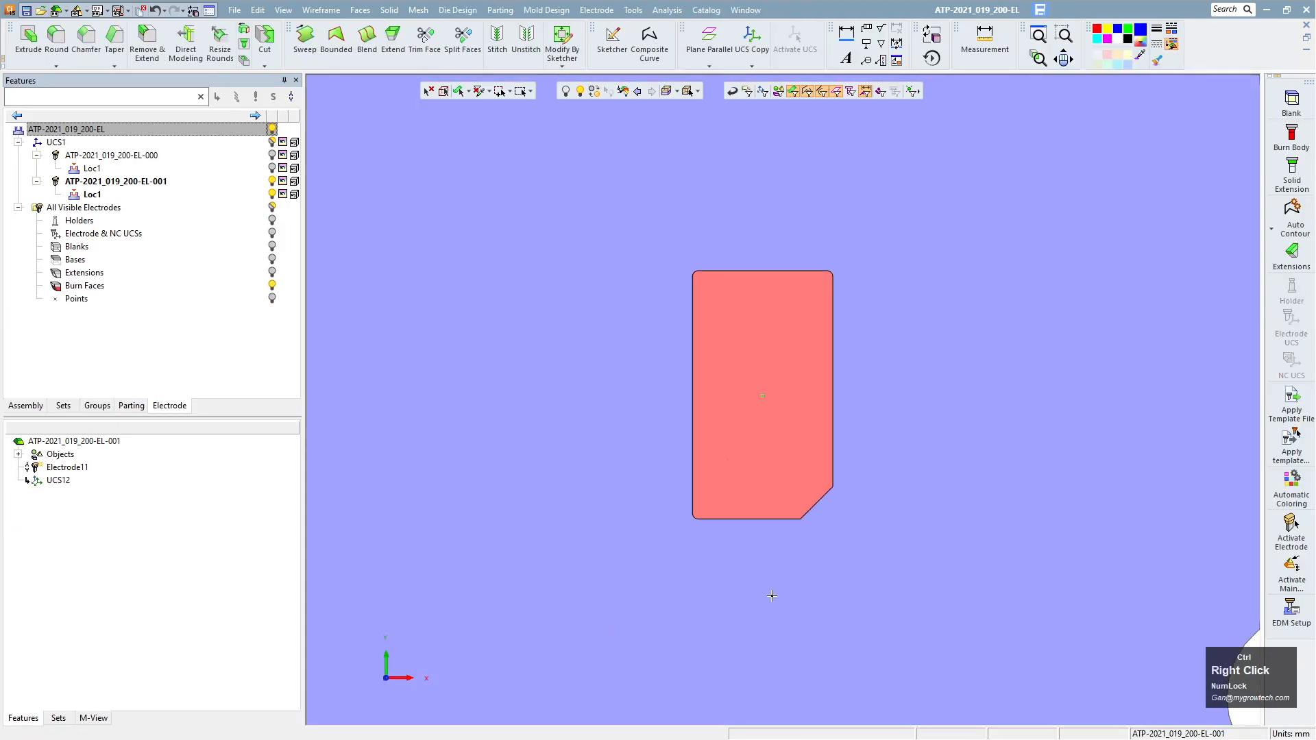
pyautogui.rightClick(956, 354)
pyautogui.click(1034, 514)
pyautogui.moveTo(622, 212); pyautogui.dragTo(941, 628)
pyautogui.rightClick(947, 363)
pyautogui.click(947, 362)
pyautogui.moveTo(772, 368)
pyautogui.keyDown('ctrl'); pyautogui.mouseDown()
pyautogui.moveTo(773, 334)
pyautogui.moveTo(816, 301)
pyautogui.mouseUp(); pyautogui.keyUp('ctrl')
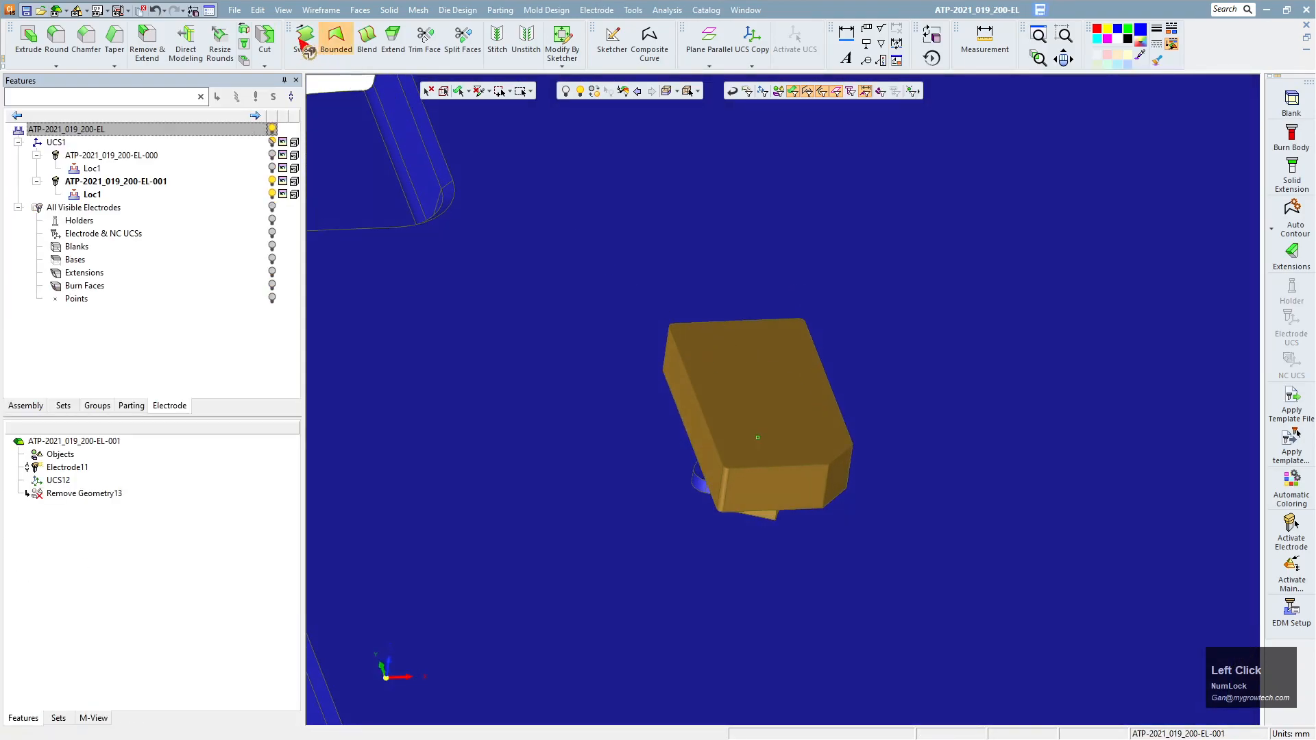
# Step: Import the chamfered block body at its fixed position into electrode ATP-2021_019_200-EL-001
pyautogui.click(235, 10)
pyautogui.click(327, 248)
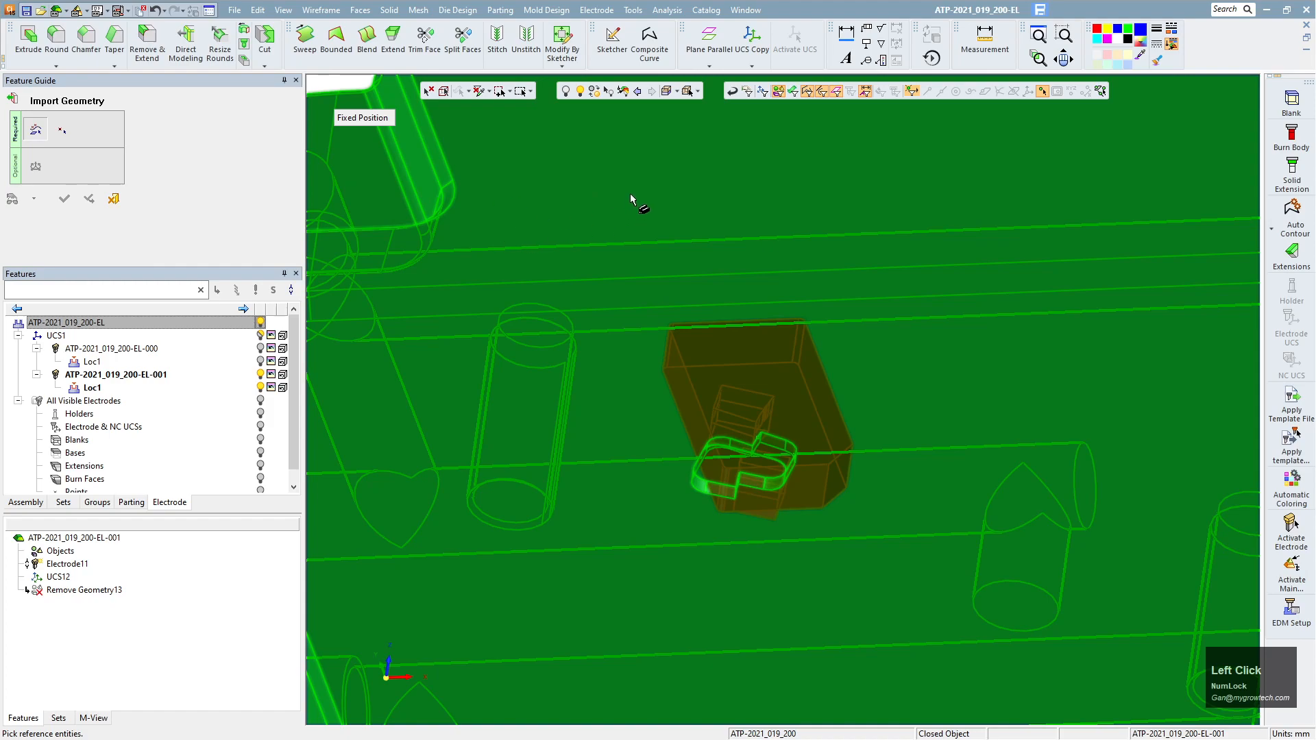
pyautogui.middleClick(631, 203)
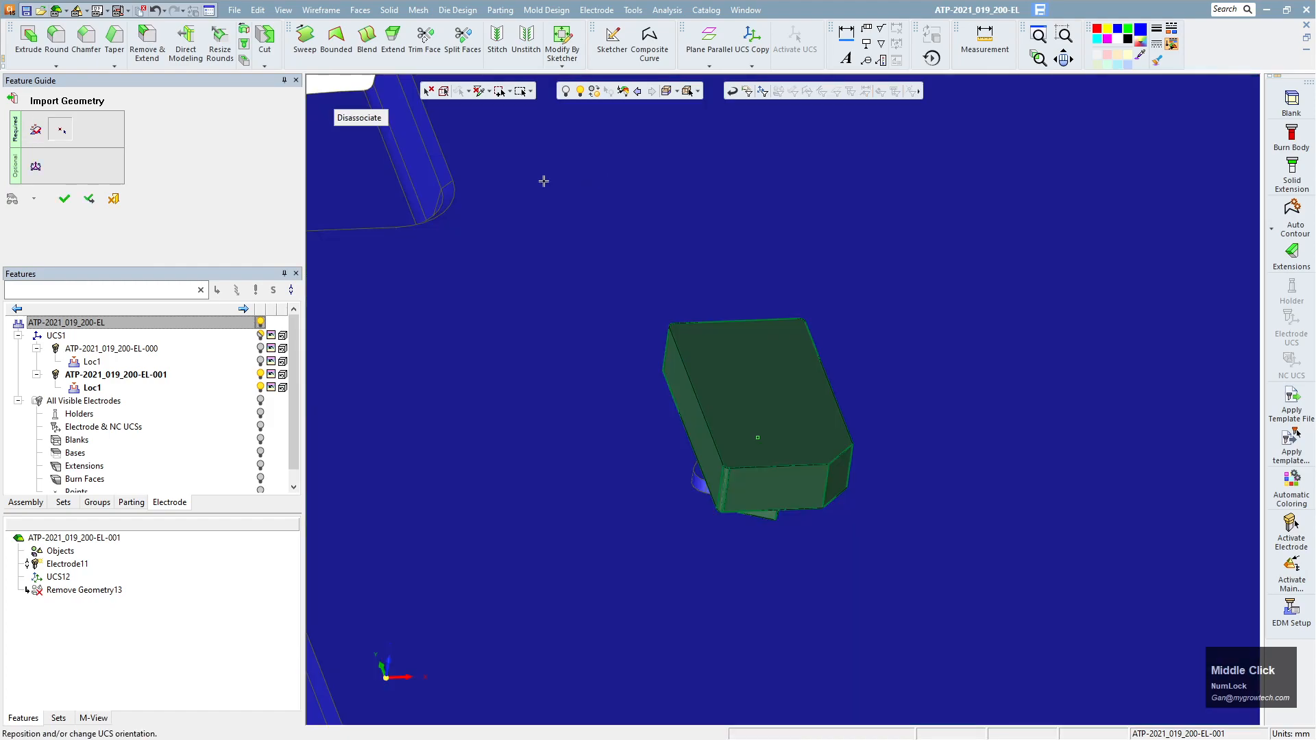
pyautogui.click(67, 201)
pyautogui.keyDown('ctrl'); pyautogui.moveTo(831, 461); pyautogui.dragTo(771, 402); pyautogui.keyUp('ctrl')
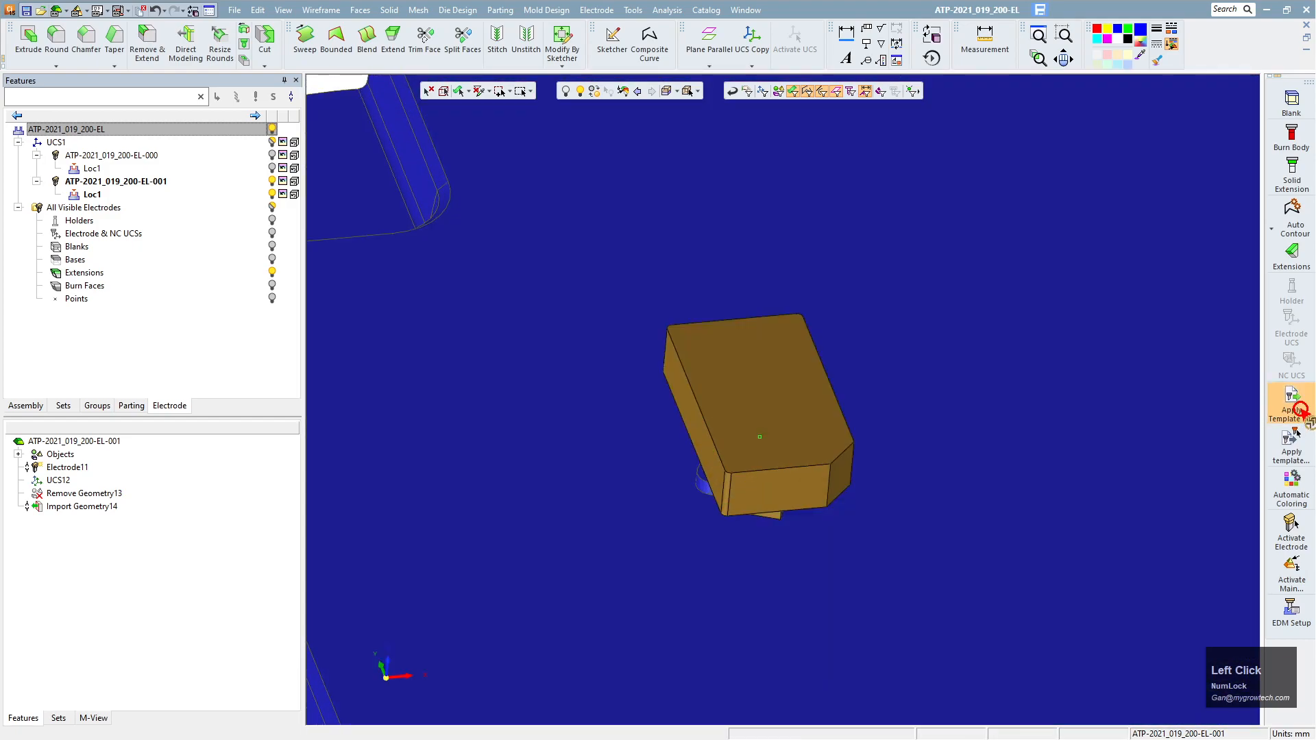
# Step: Apply the electrode template file "Elt 0 deg.etp" to electrode ATP-2021_019_200-EL-001
pyautogui.click(1297, 431)
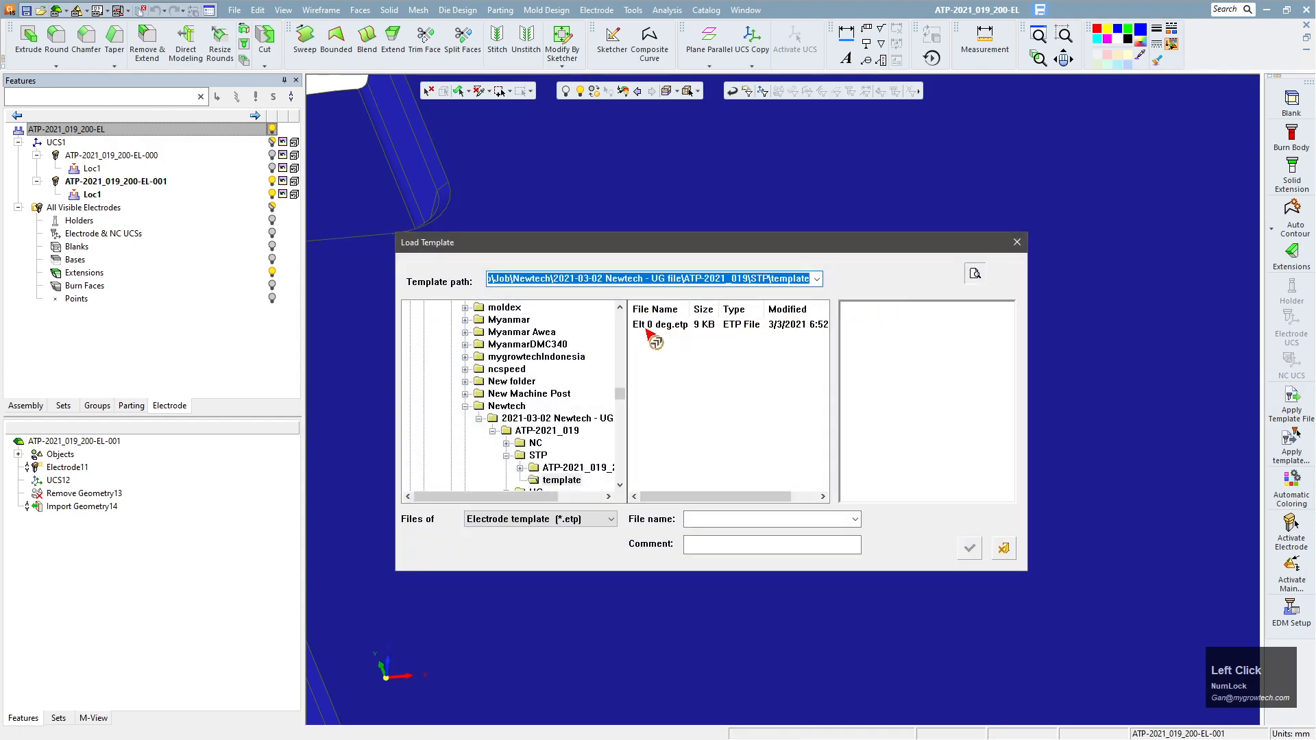
pyautogui.click(663, 325)
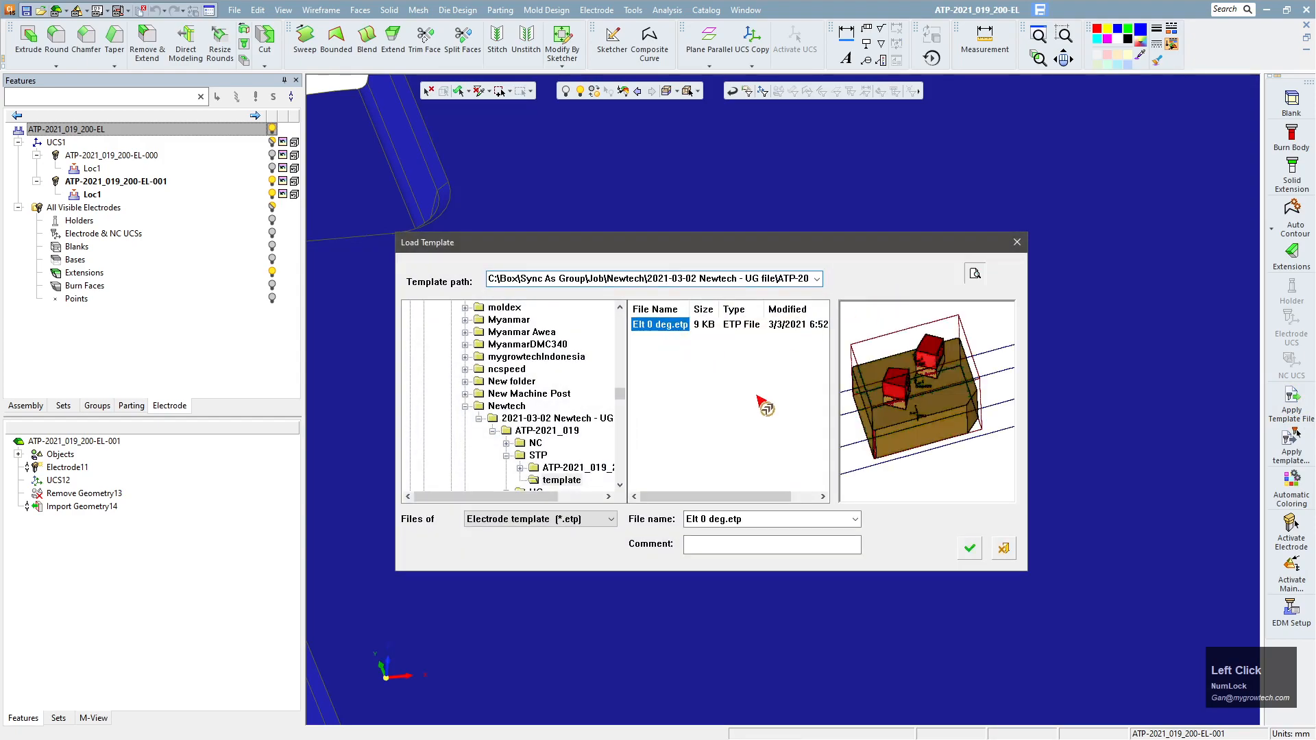
pyautogui.click(970, 549)
# Step: Examine the blank outline, UCSs and holder geometry around the chamfered block from several angles
pyautogui.keyDown('ctrl'); pyautogui.moveTo(971, 552); pyautogui.dragTo(723, 442, button='right'); pyautogui.keyUp('ctrl')
pyautogui.keyDown('ctrl'); pyautogui.moveTo(745, 344); pyautogui.dragTo(747, 490, button='right'); pyautogui.keyUp('ctrl')
pyautogui.moveTo(758, 416)
pyautogui.keyDown('ctrl'); pyautogui.mouseDown()
pyautogui.moveTo(740, 351)
pyautogui.moveTo(751, 398)
pyautogui.mouseUp(); pyautogui.keyUp('ctrl')
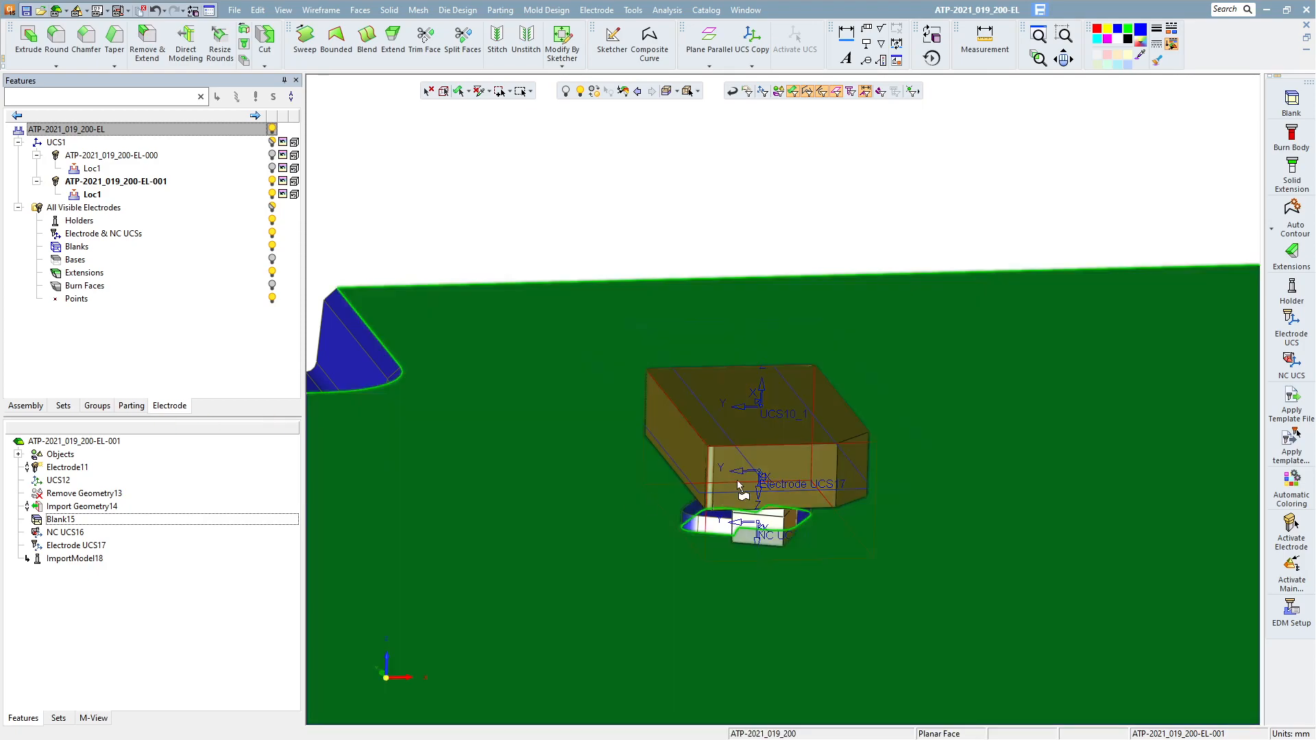
pyautogui.keyDown('ctrl'); pyautogui.moveTo(742, 482); pyautogui.dragTo(670, 446); pyautogui.keyUp('ctrl')
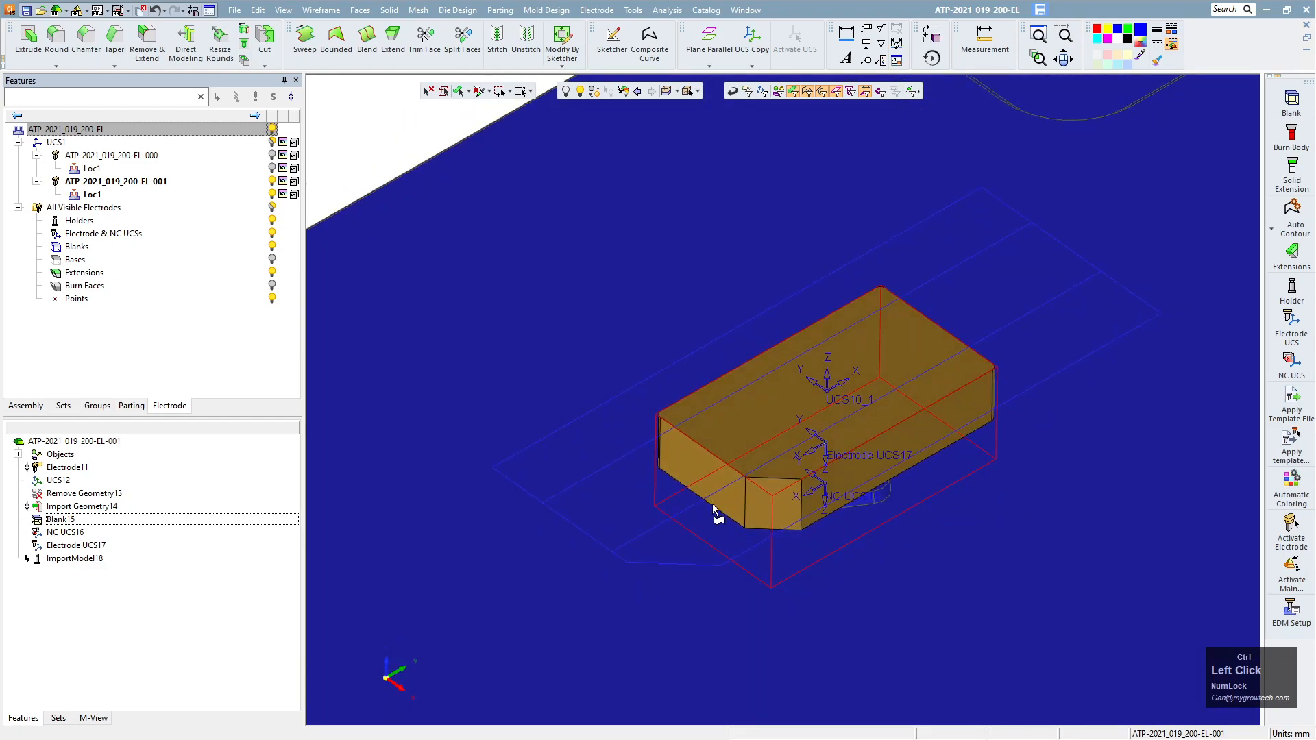
pyautogui.keyDown('ctrl'); pyautogui.moveTo(896, 490); pyautogui.dragTo(872, 533, button='middle'); pyautogui.keyUp('ctrl')
pyautogui.keyDown('ctrl'); pyautogui.moveTo(872, 533); pyautogui.dragTo(806, 468, button='right'); pyautogui.keyUp('ctrl')
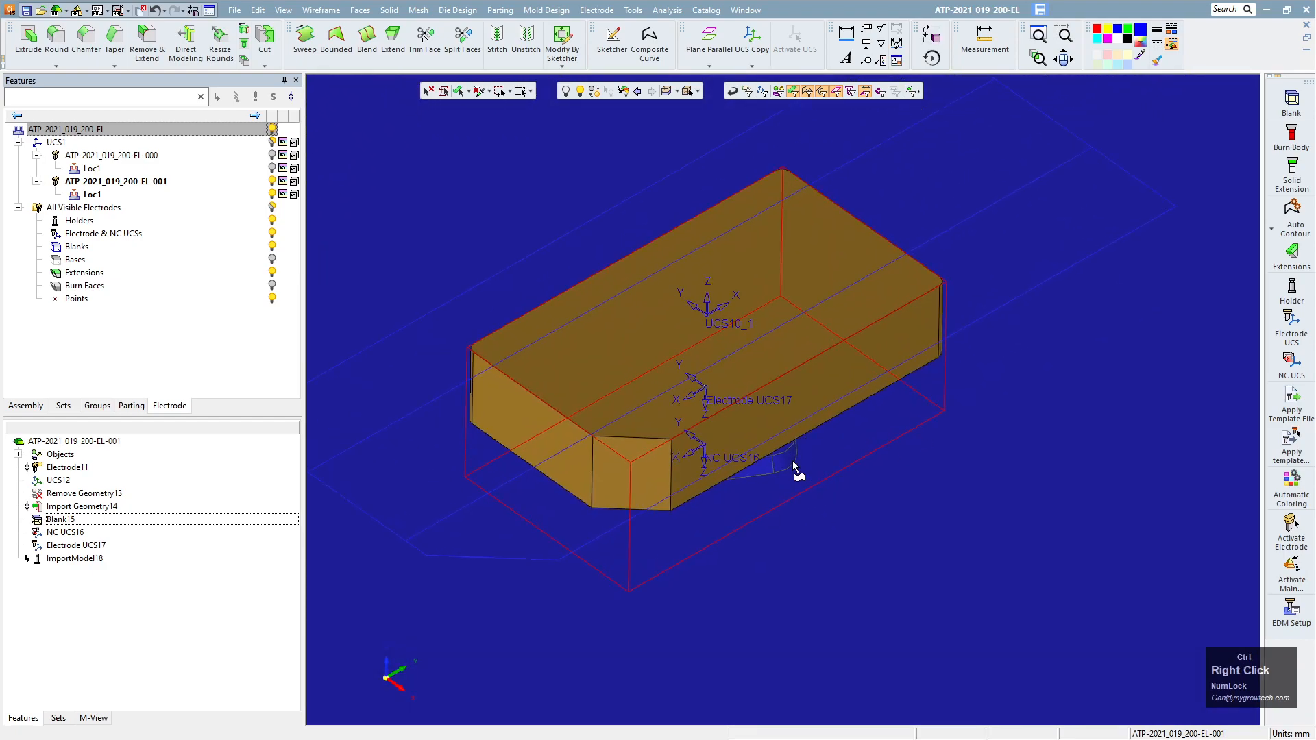
pyautogui.keyDown('ctrl'); pyautogui.moveTo(676, 350); pyautogui.dragTo(701, 384, button='right'); pyautogui.keyUp('ctrl')
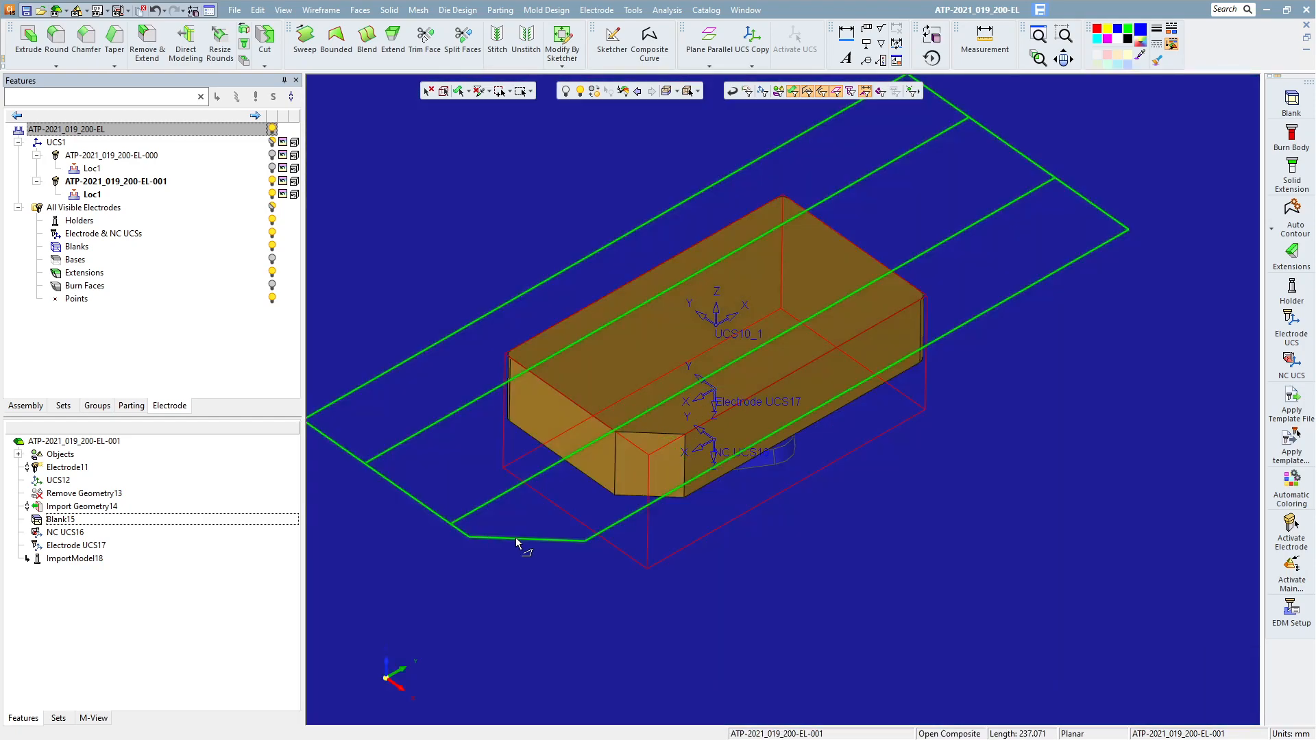
pyautogui.click(638, 463)
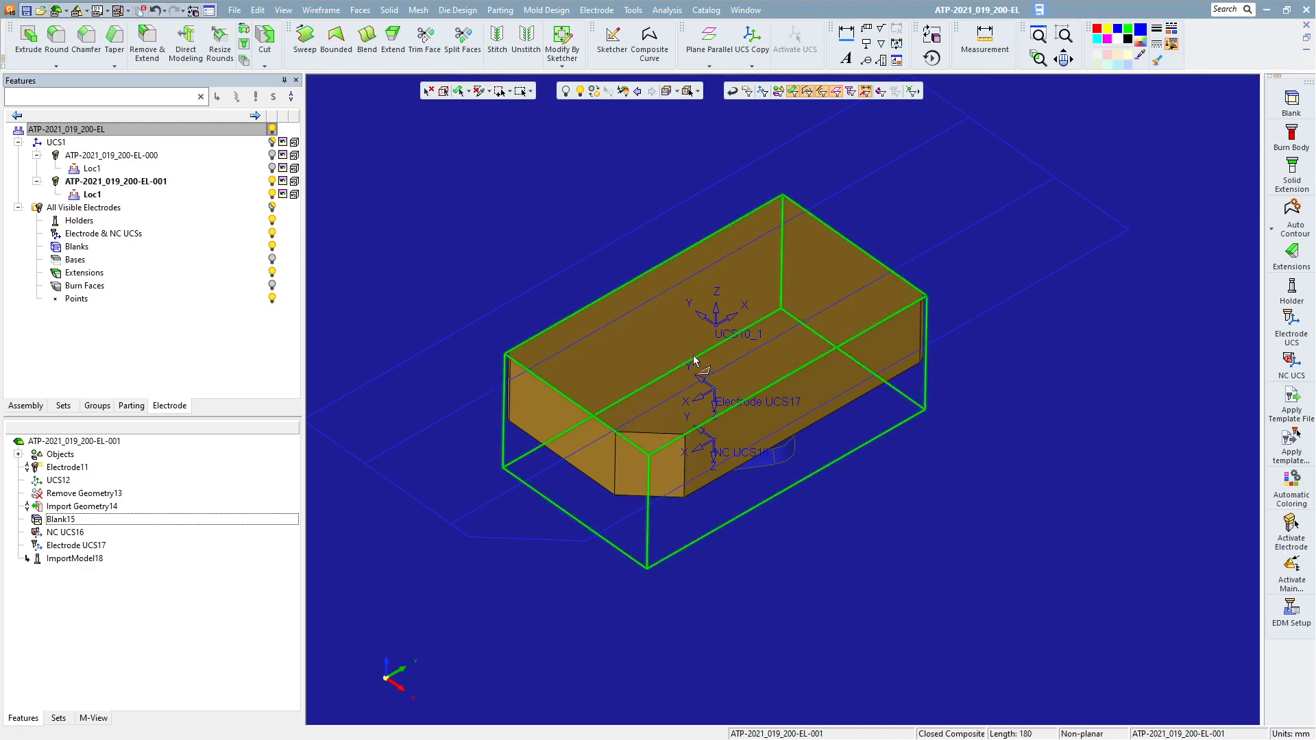
pyautogui.moveTo(652, 347)
pyautogui.keyDown('ctrl'); pyautogui.mouseDown()
pyautogui.moveTo(651, 323)
pyautogui.moveTo(631, 358)
pyautogui.mouseUp(); pyautogui.keyUp('ctrl')
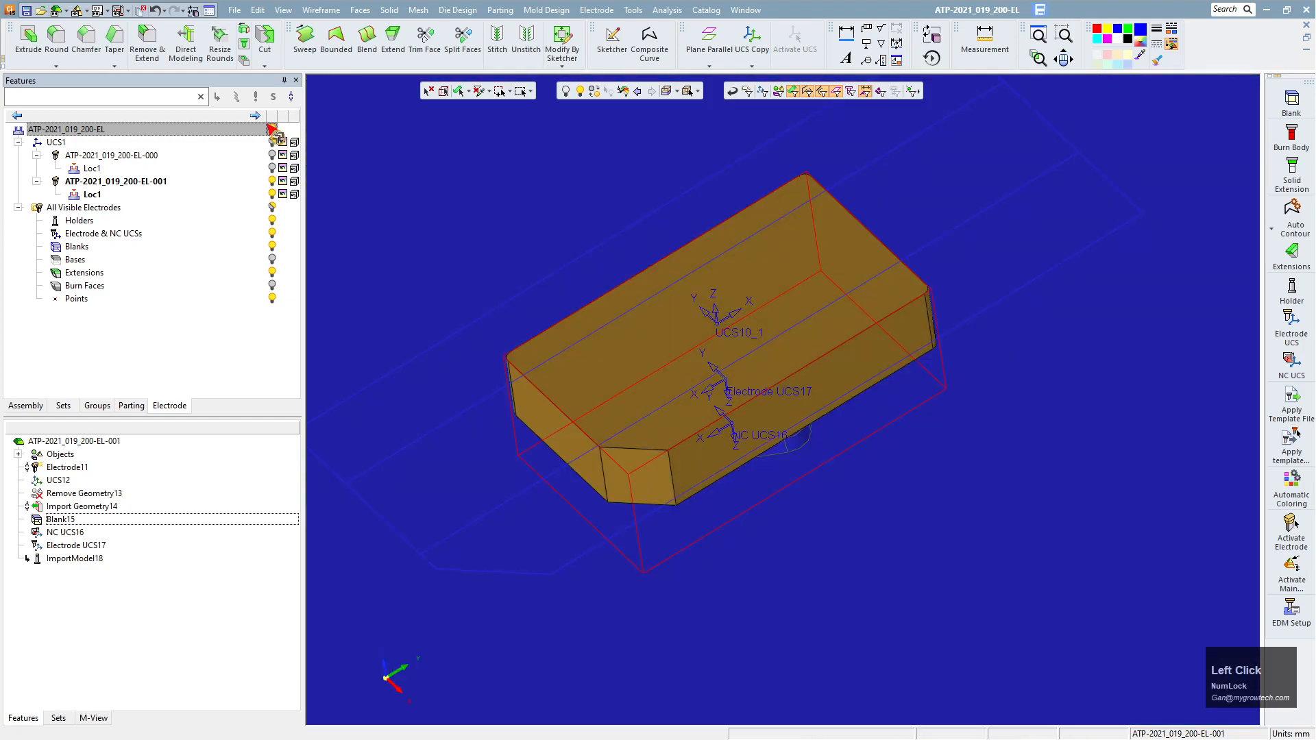
# Step: Hide the workpiece and inspect the electrode's two raised blocks, chamfered corner and blank from the burning side
pyautogui.click(274, 129)
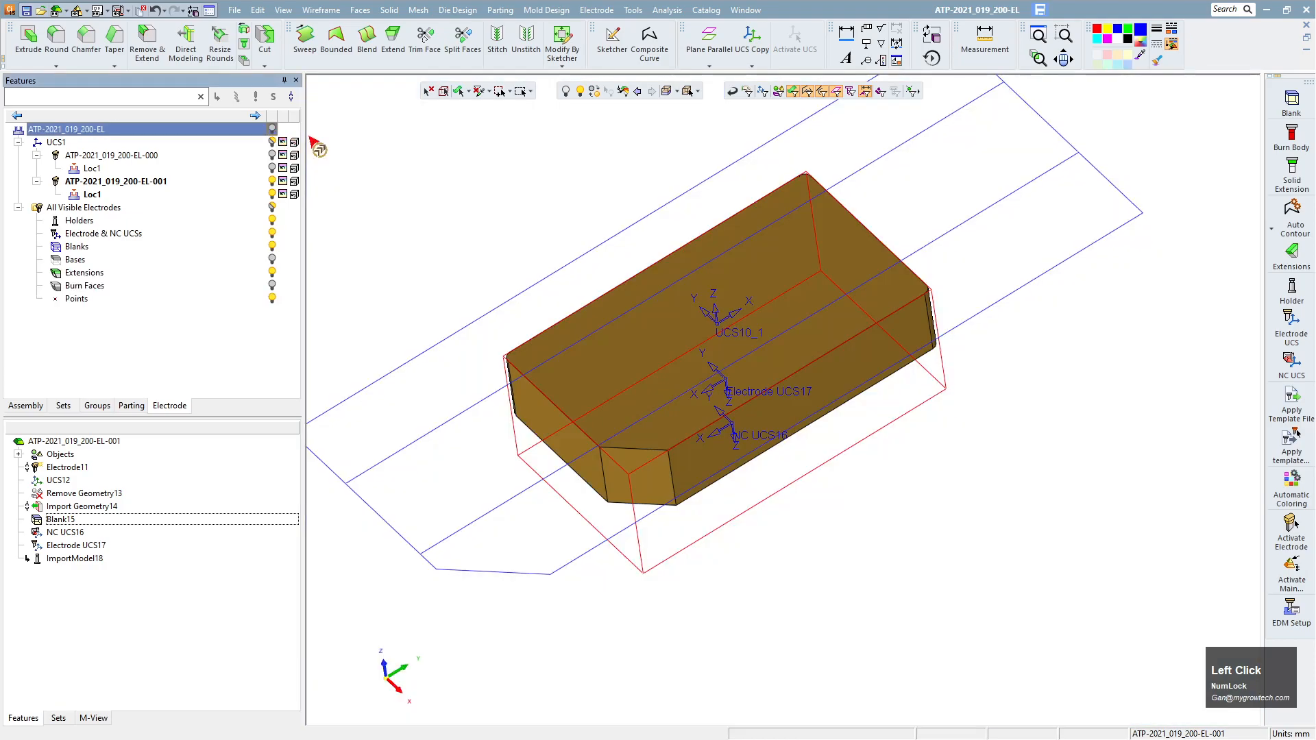
pyautogui.keyDown('ctrl'); pyautogui.moveTo(705, 335); pyautogui.dragTo(1086, 627); pyautogui.keyUp('ctrl')
pyautogui.keyDown('ctrl'); pyautogui.moveTo(745, 677); pyautogui.dragTo(759, 734, button='middle'); pyautogui.keyUp('ctrl')
pyautogui.keyDown('ctrl'); pyautogui.moveTo(732, 473); pyautogui.dragTo(822, 499); pyautogui.keyUp('ctrl')
pyautogui.keyDown('ctrl'); pyautogui.moveTo(822, 499); pyautogui.dragTo(692, 488, button='right'); pyautogui.keyUp('ctrl')
pyautogui.keyDown('ctrl'); pyautogui.moveTo(690, 487); pyautogui.dragTo(852, 475, button='middle'); pyautogui.keyUp('ctrl')
pyautogui.keyDown('ctrl'); pyautogui.moveTo(847, 469); pyautogui.dragTo(833, 523, button='right'); pyautogui.keyUp('ctrl')
pyautogui.keyDown('ctrl'); pyautogui.click(962, 631); pyautogui.keyUp('ctrl')
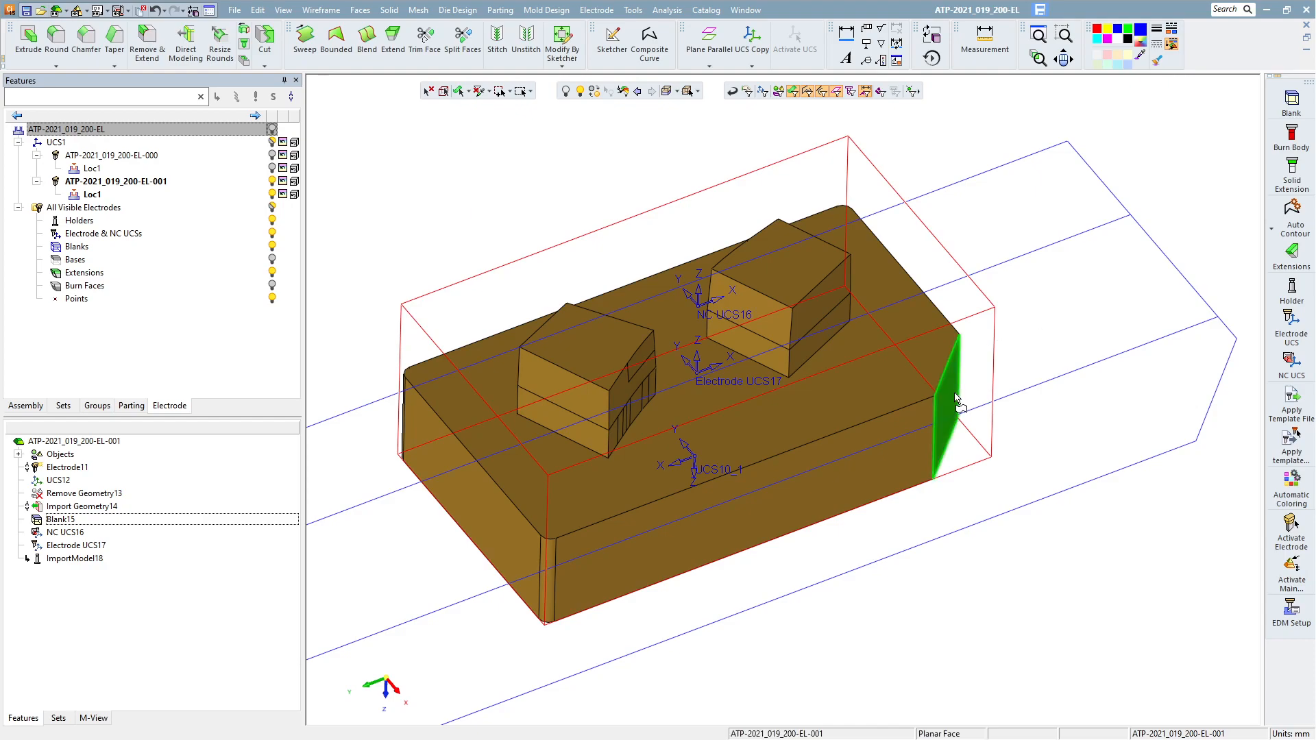
pyautogui.keyDown('ctrl'); pyautogui.moveTo(1025, 337); pyautogui.dragTo(1032, 342); pyautogui.keyUp('ctrl')
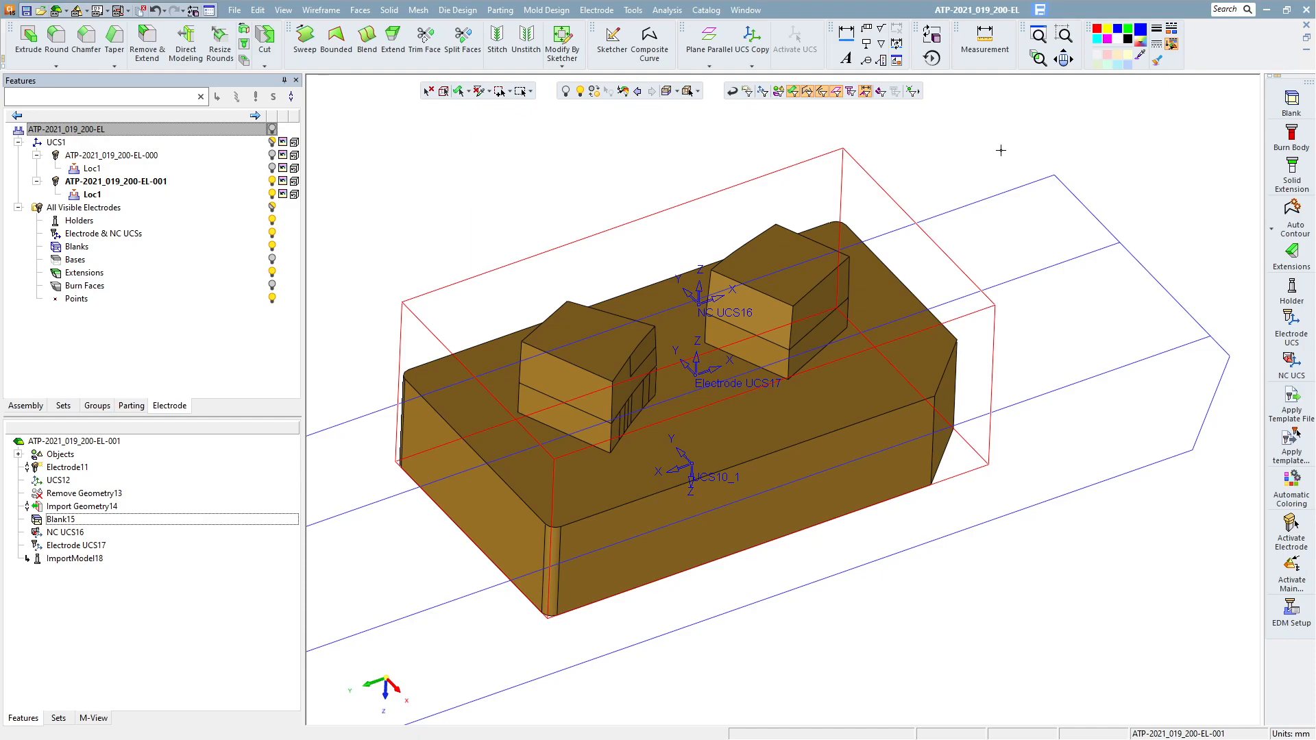
pyautogui.keyDown('ctrl'); pyautogui.moveTo(984, 203); pyautogui.dragTo(847, 236, button='right'); pyautogui.keyUp('ctrl')
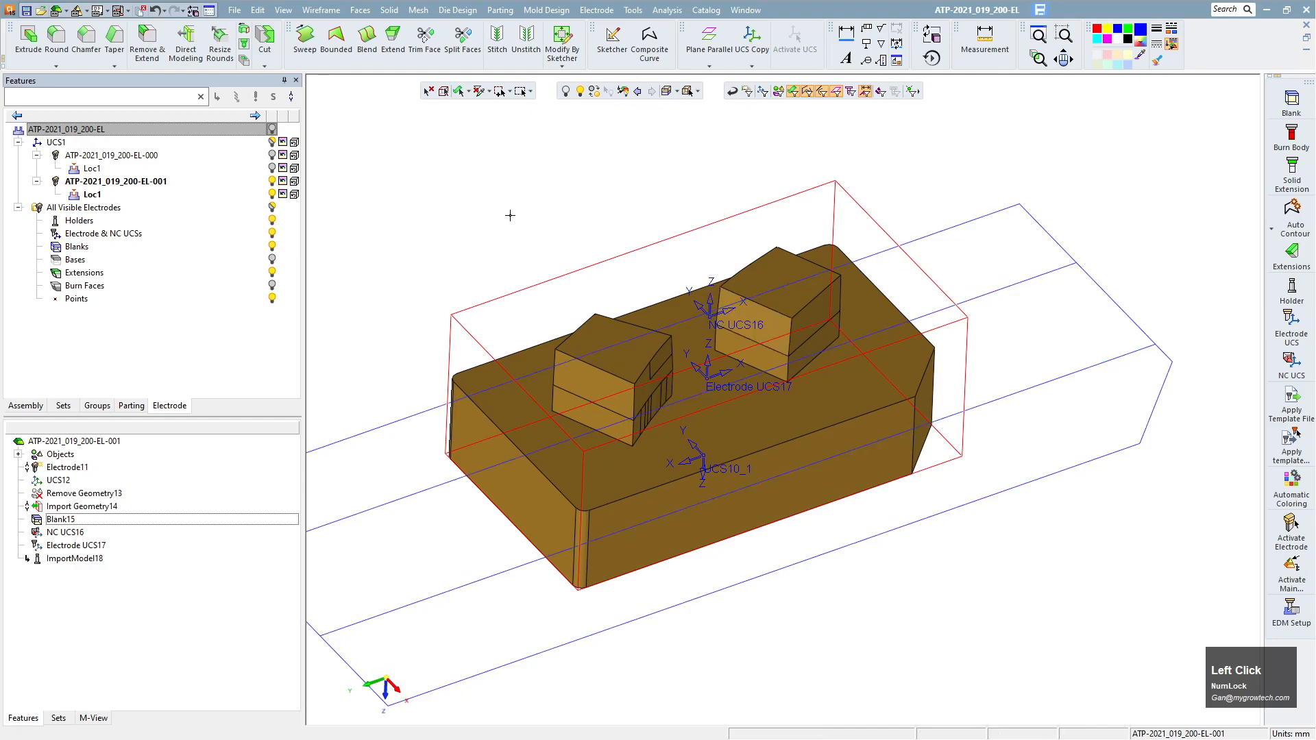
# Step: Set the burn distance of electrode ATP-2021_019_200-EL-001 to 10
pyautogui.rightClick(149, 182)
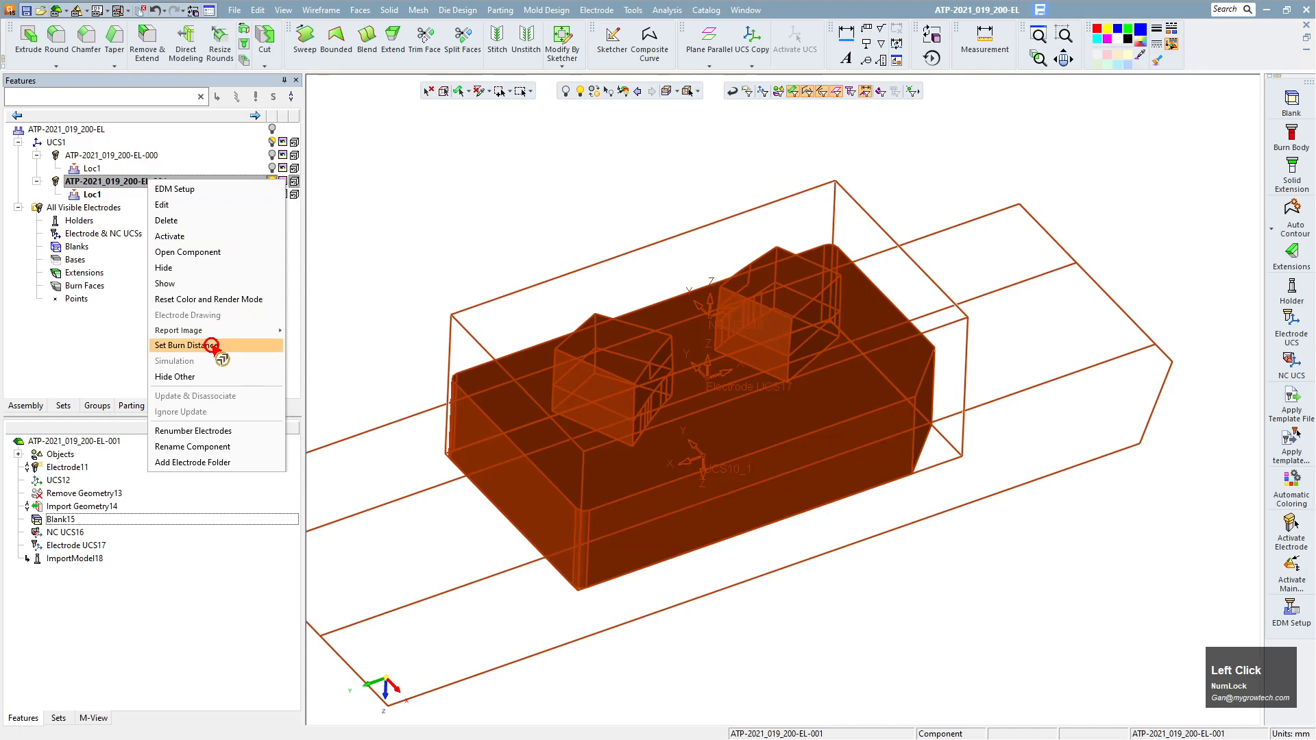
pyautogui.click(213, 345)
pyautogui.click(487, 296)
pyautogui.moveTo(643, 300); pyautogui.dragTo(470, 287)
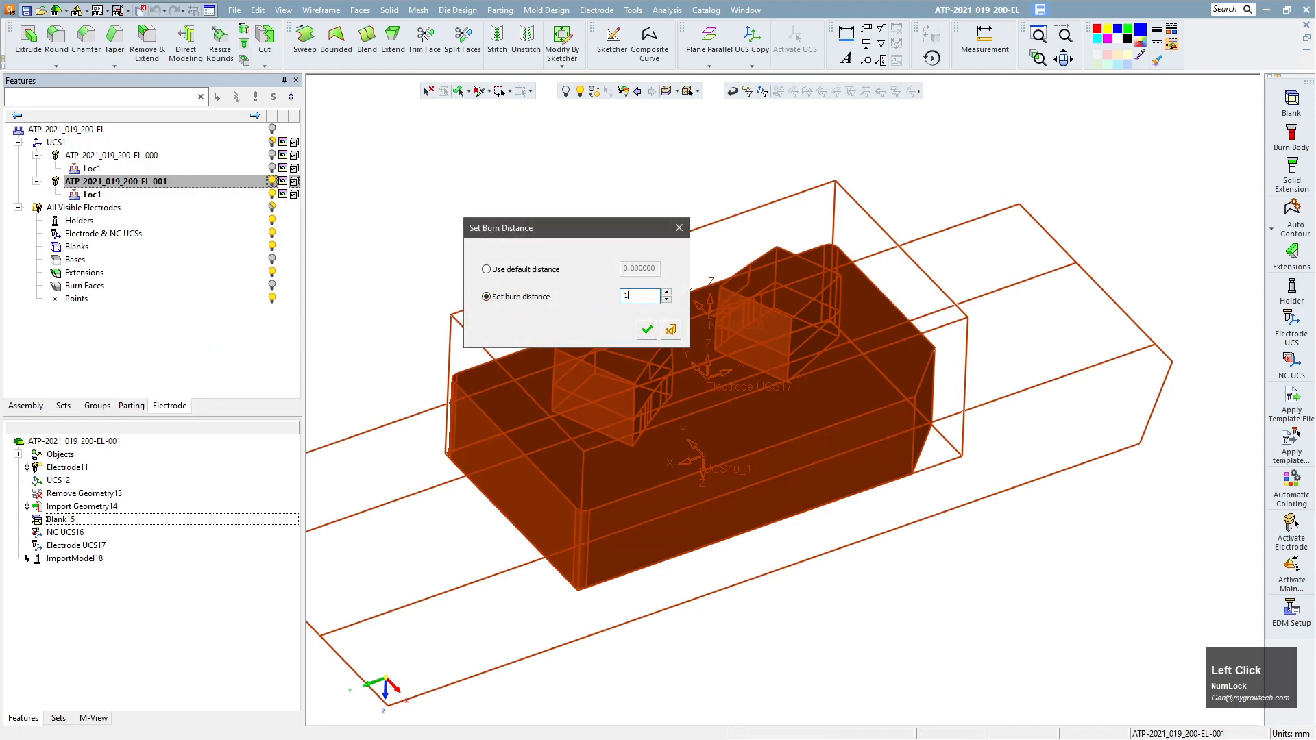
pyautogui.write('10')
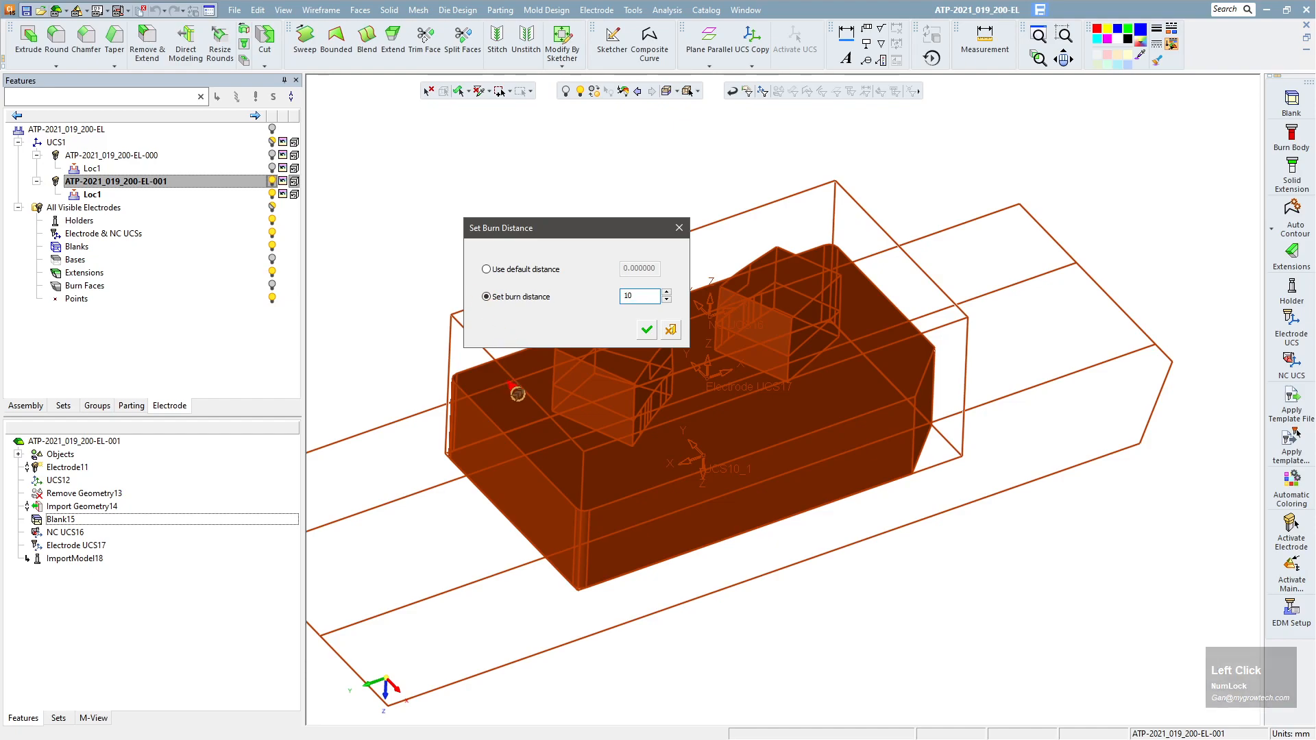
pyautogui.click(647, 332)
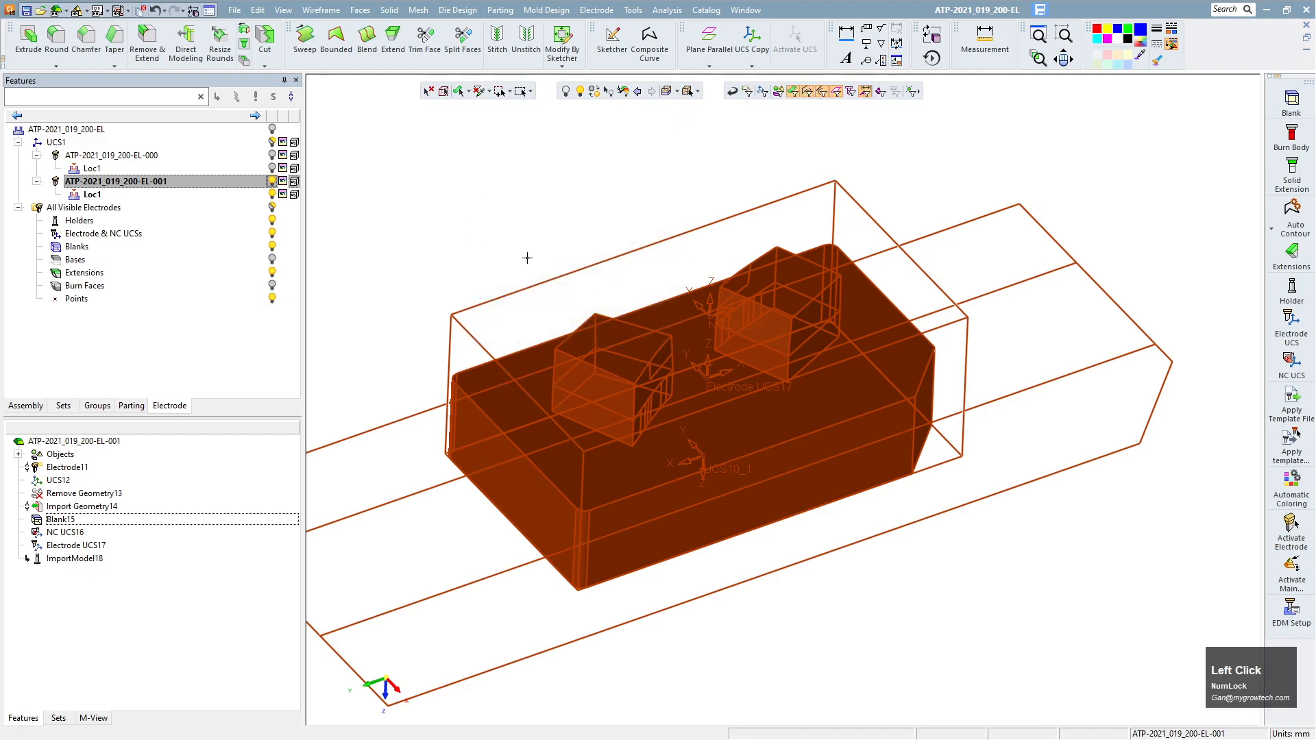
# Step: In the EDM setup of electrode ATP-2021_019_200-EL-001, calculate the burn faces area from the upper faces of its two raised blocks
pyautogui.rightClick(199, 181)
pyautogui.click(221, 184)
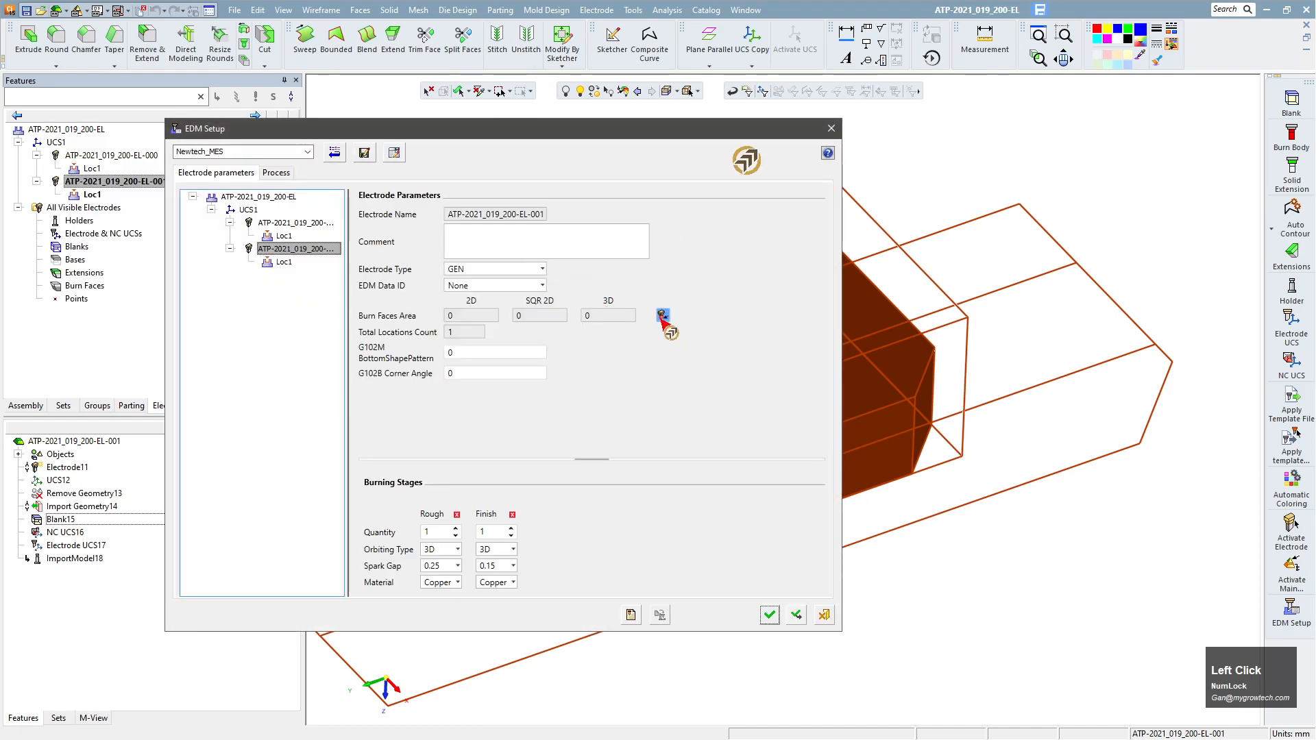
pyautogui.click(662, 315)
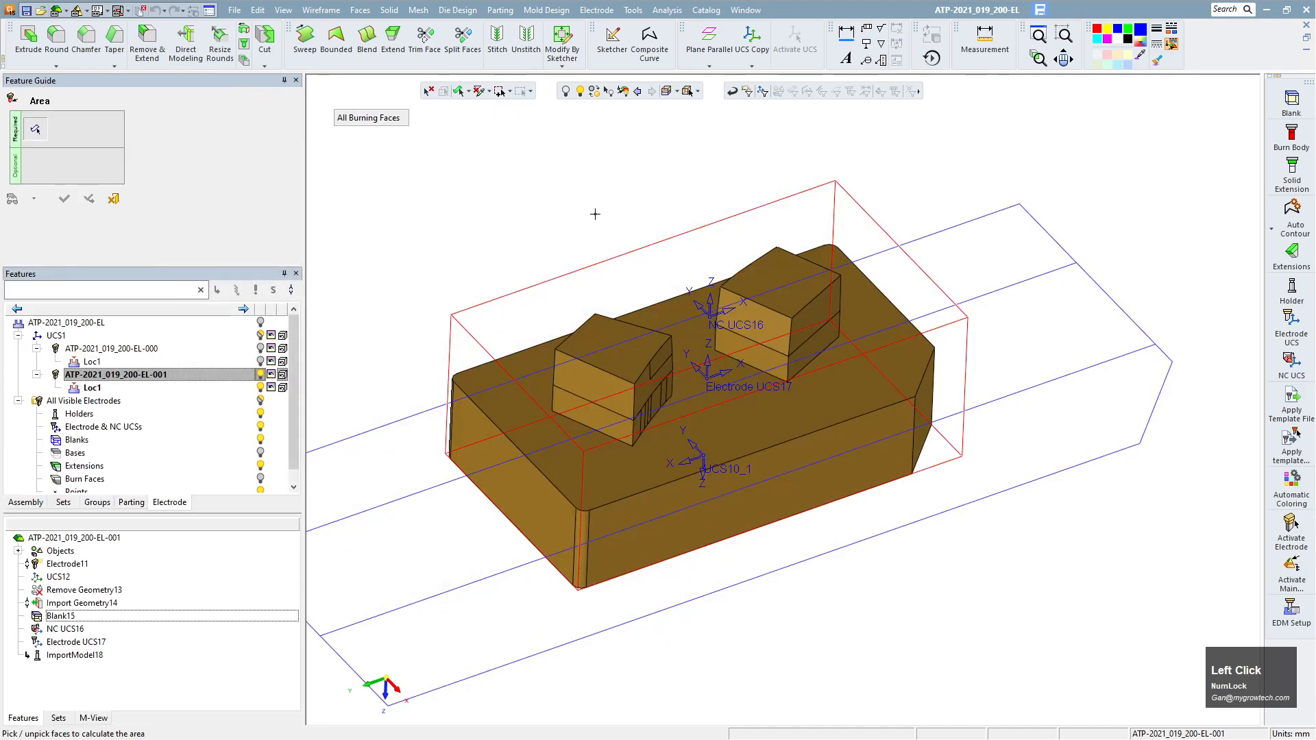
pyautogui.click(628, 366)
pyautogui.click(622, 388)
pyautogui.click(659, 356)
pyautogui.click(762, 292)
pyautogui.click(766, 325)
pyautogui.click(810, 325)
pyautogui.keyDown('ctrl'); pyautogui.moveTo(810, 320); pyautogui.dragTo(696, 327); pyautogui.keyUp('ctrl')
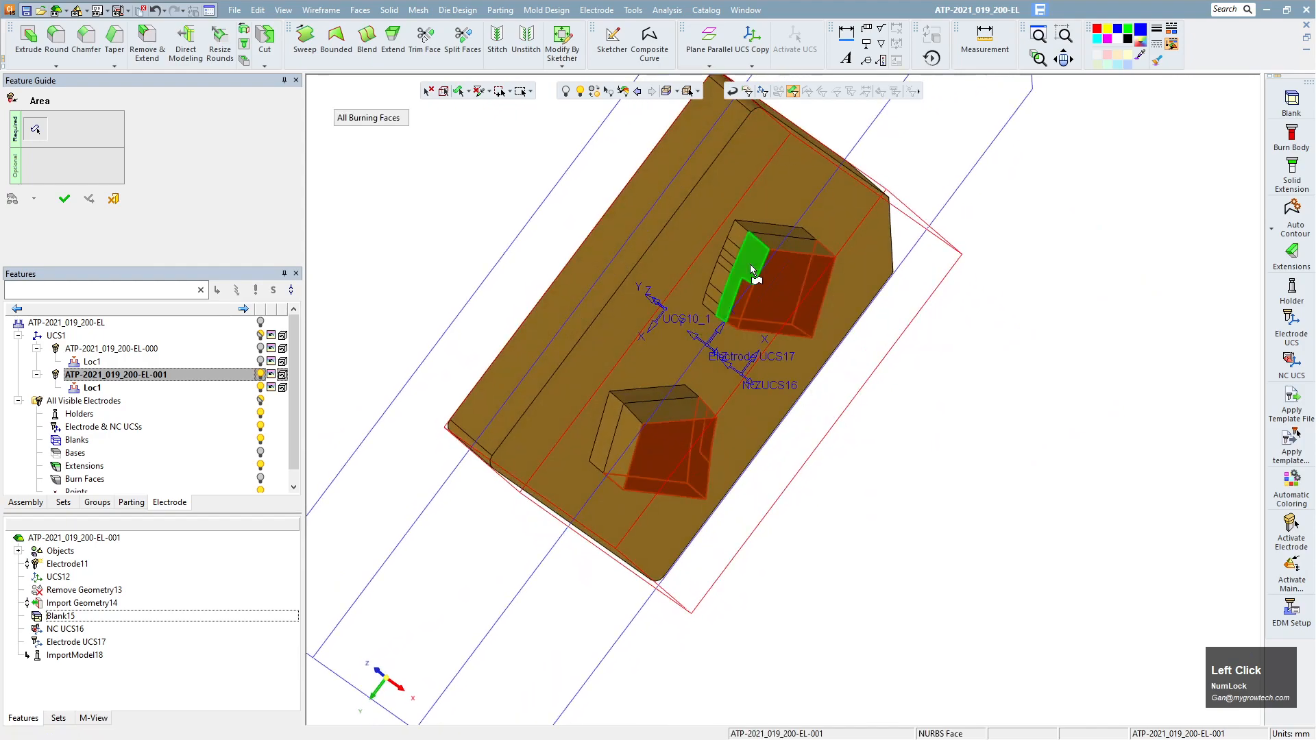
pyautogui.click(749, 264)
pyautogui.moveTo(780, 245)
pyautogui.keyDown('ctrl'); pyautogui.mouseDown()
pyautogui.moveTo(762, 257)
pyautogui.moveTo(704, 195)
pyautogui.mouseUp(); pyautogui.keyUp('ctrl')
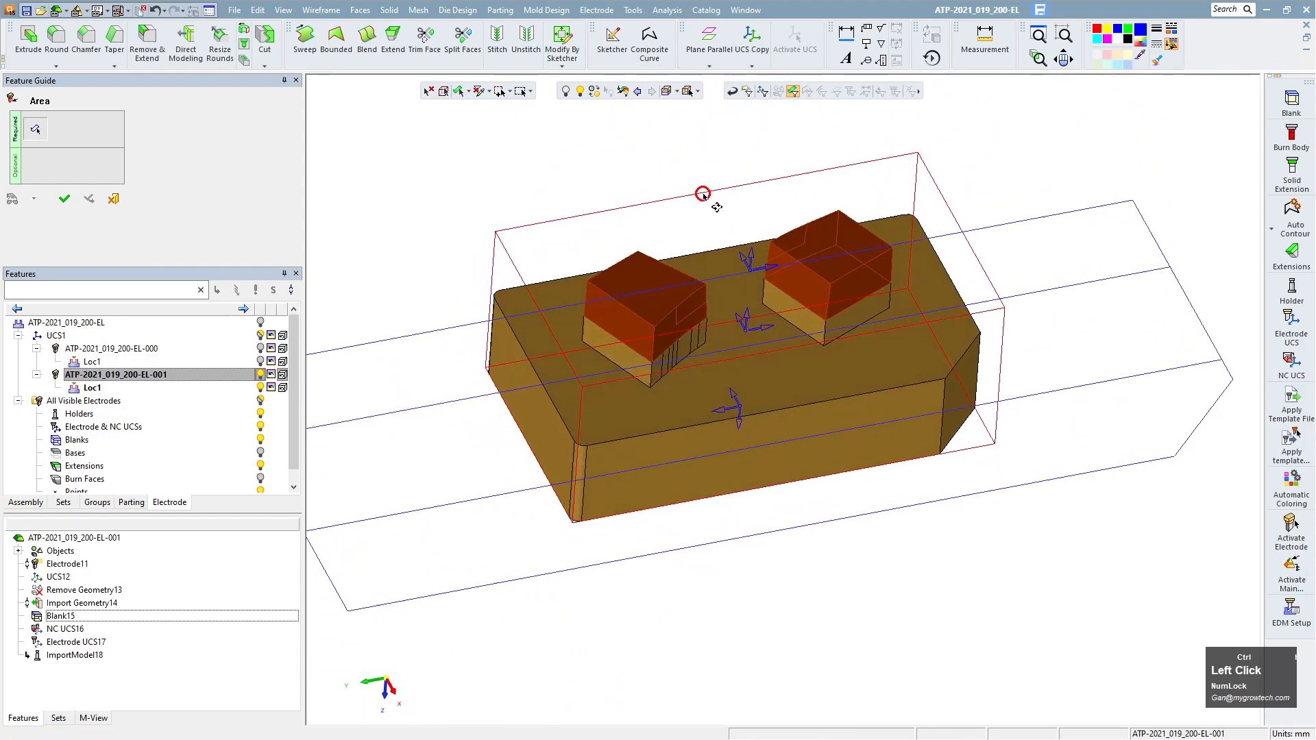
pyautogui.click(65, 199)
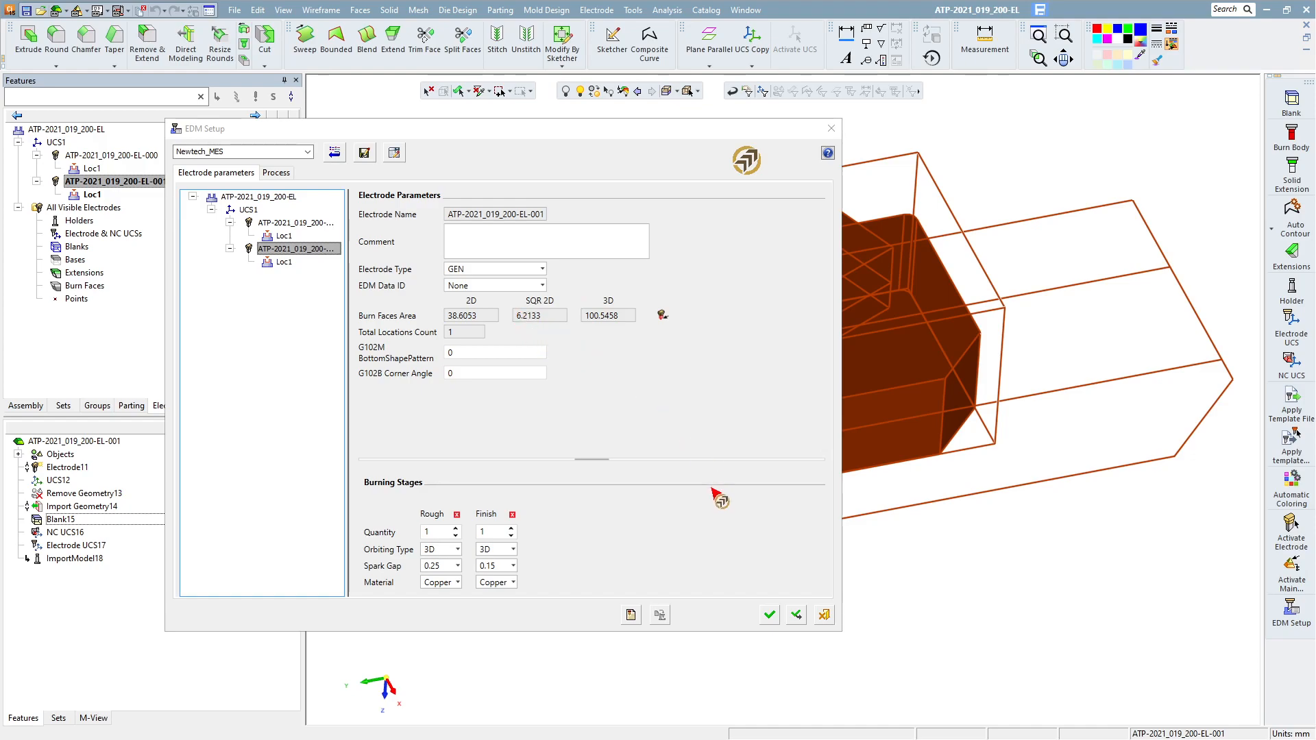
# Step: Check the Loc1 parameters of electrode ATP-2021_019_200-EL-001 and accept the EDM setup
pyautogui.click(277, 268)
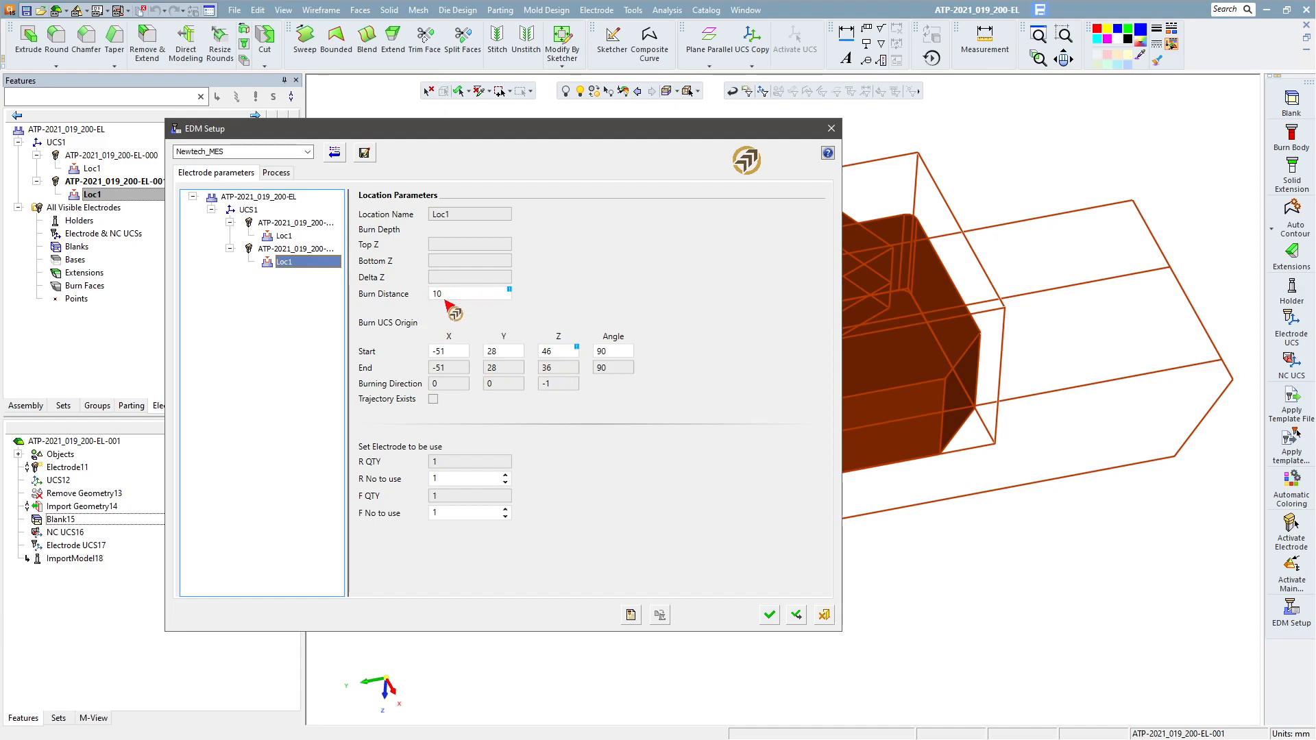
pyautogui.click(769, 615)
pyautogui.keyDown('ctrl'); pyautogui.moveTo(516, 226); pyautogui.dragTo(567, 417, button='right'); pyautogui.keyUp('ctrl')
pyautogui.keyDown('ctrl'); pyautogui.moveTo(809, 604); pyautogui.dragTo(851, 382, button='right'); pyautogui.keyUp('ctrl')
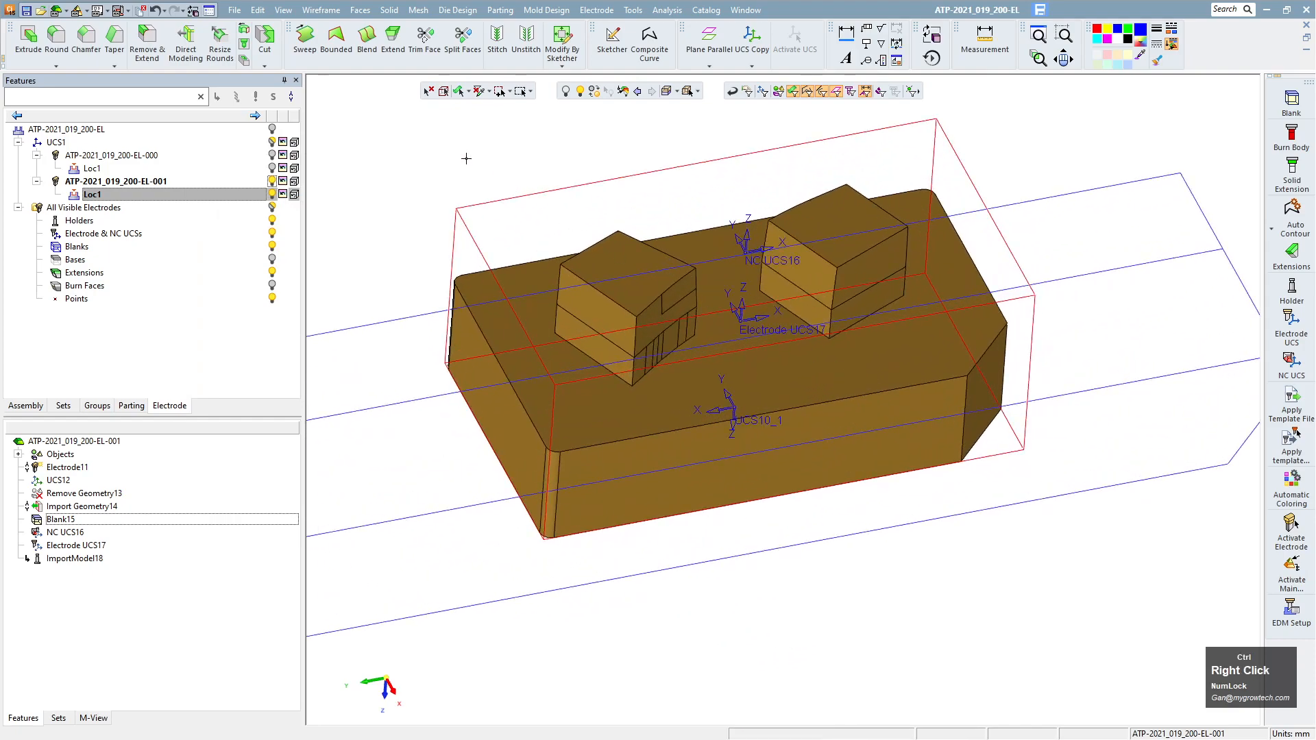
pyautogui.click(489, 89)
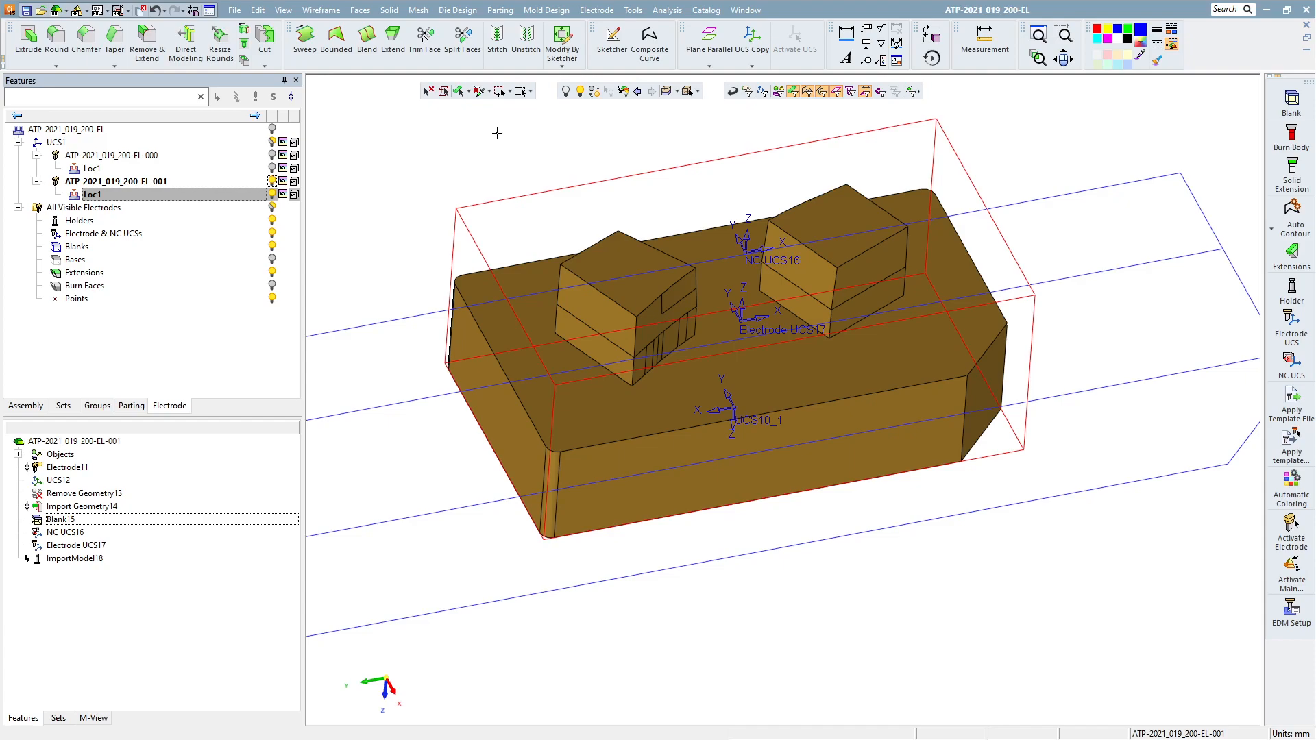
pyautogui.keyDown('ctrl'); pyautogui.moveTo(734, 333); pyautogui.dragTo(784, 317); pyautogui.keyUp('ctrl')
# Step: In the EDM setup process, sort by operation and add all rough and finish burns of both electrodes to the sequence
pyautogui.click(156, 163)
pyautogui.rightClick(158, 164)
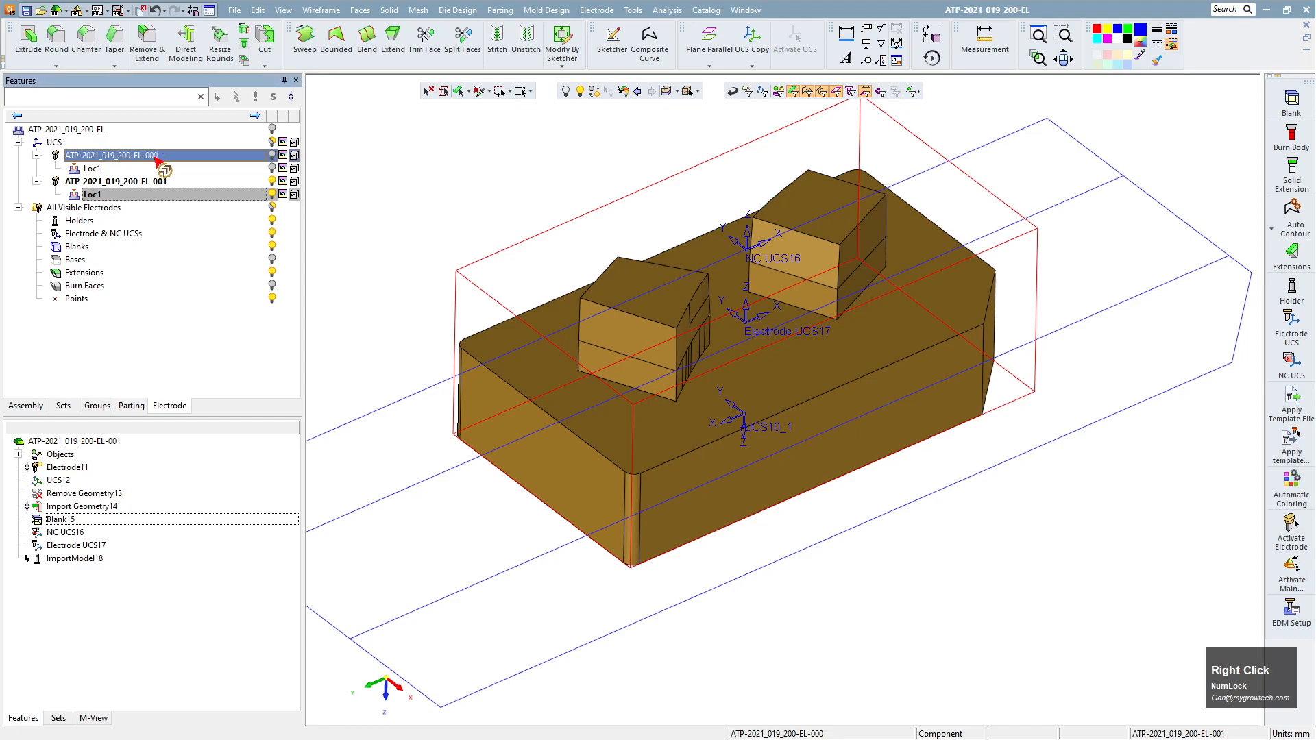
pyautogui.click(204, 164)
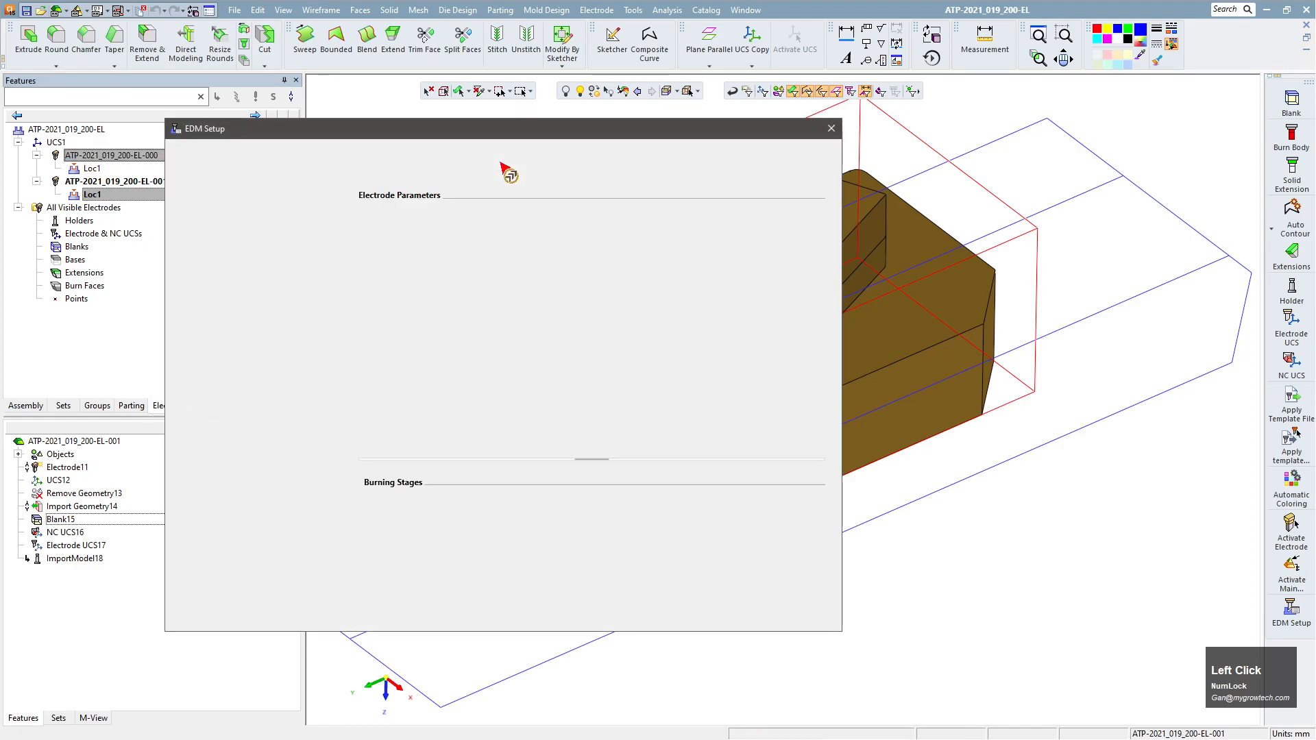
pyautogui.moveTo(494, 134); pyautogui.dragTo(546, 103)
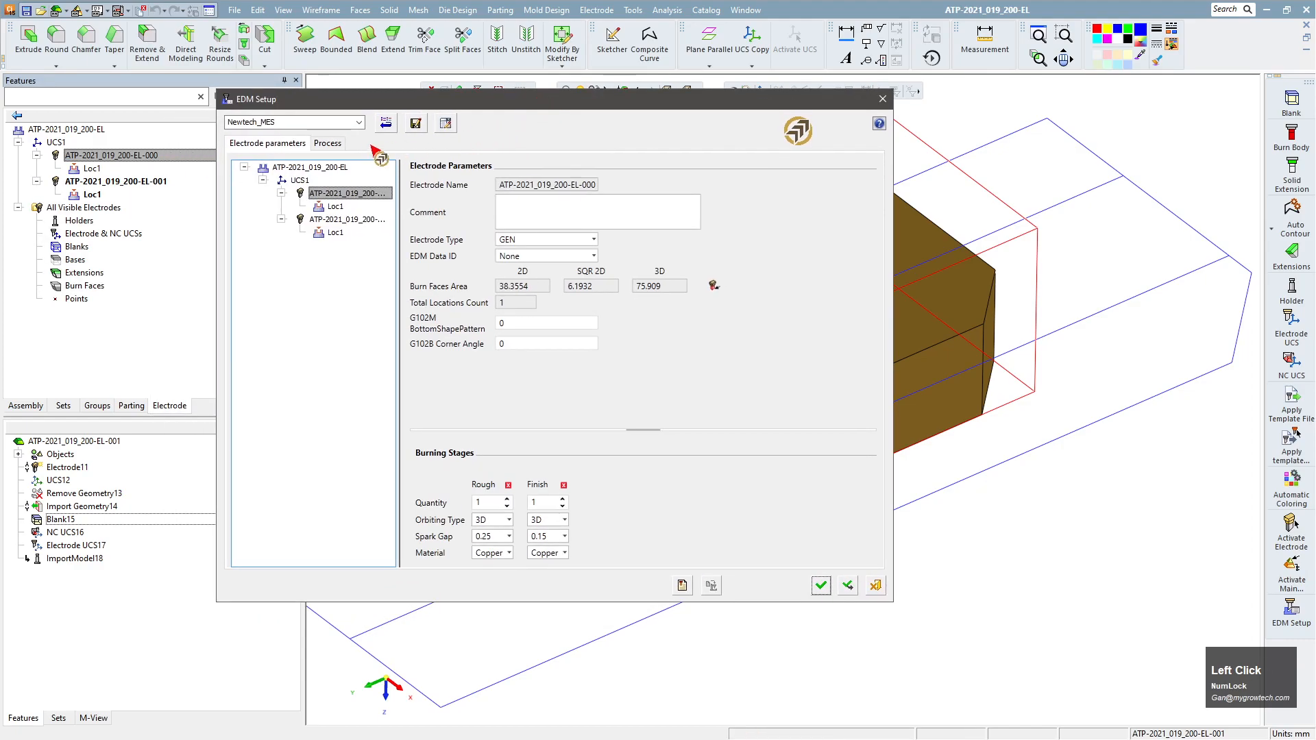
pyautogui.click(332, 145)
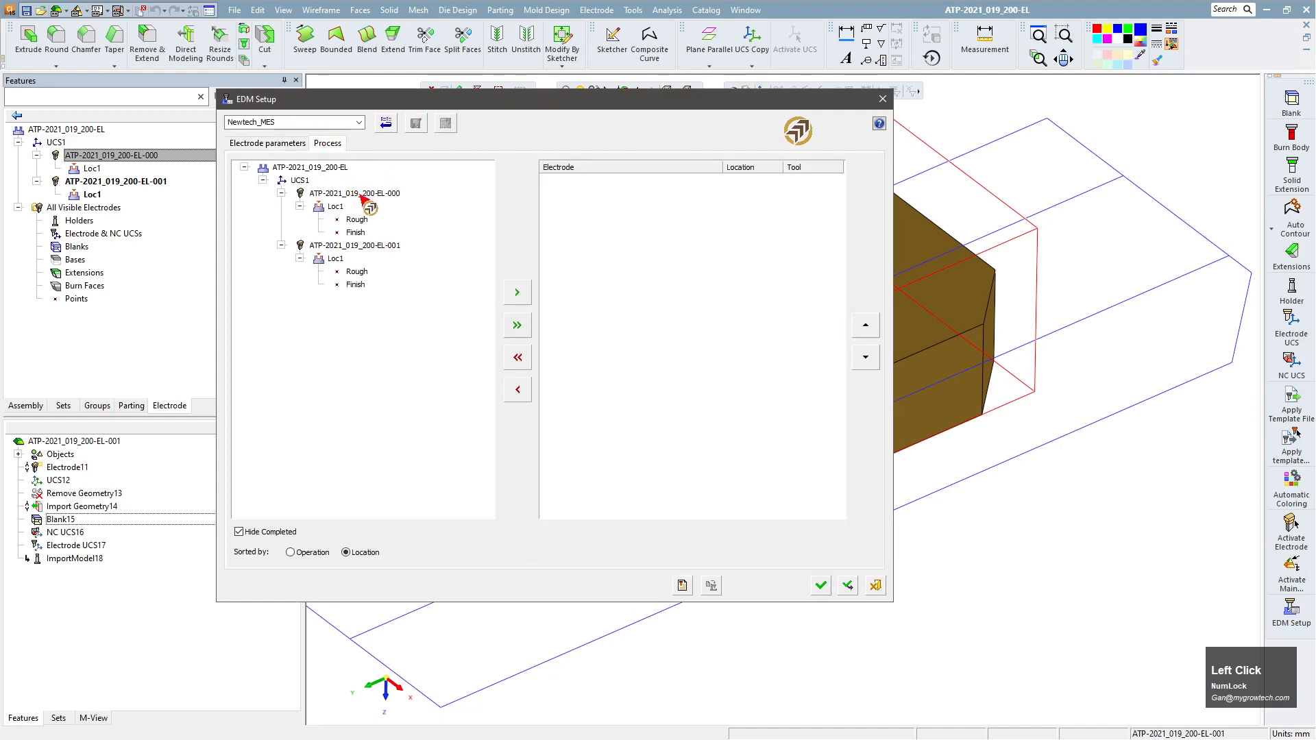
pyautogui.click(310, 552)
pyautogui.click(310, 553)
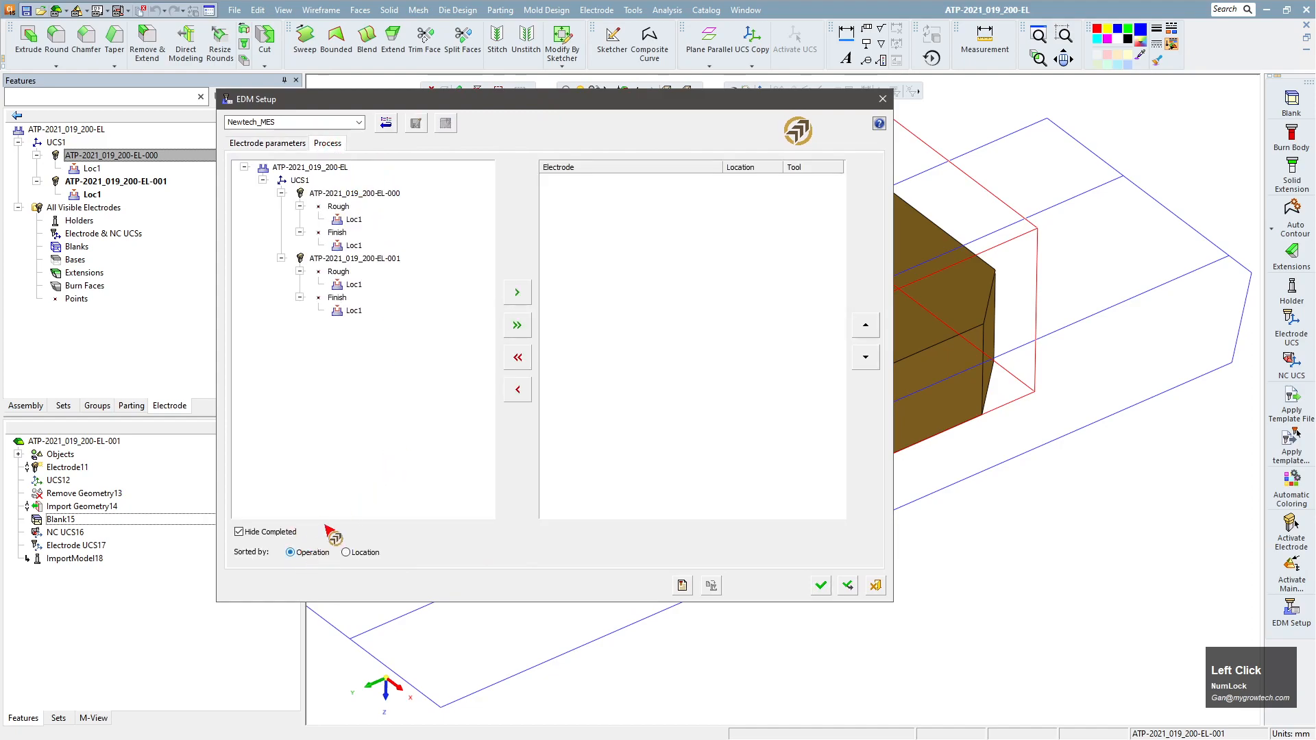
pyautogui.click(518, 327)
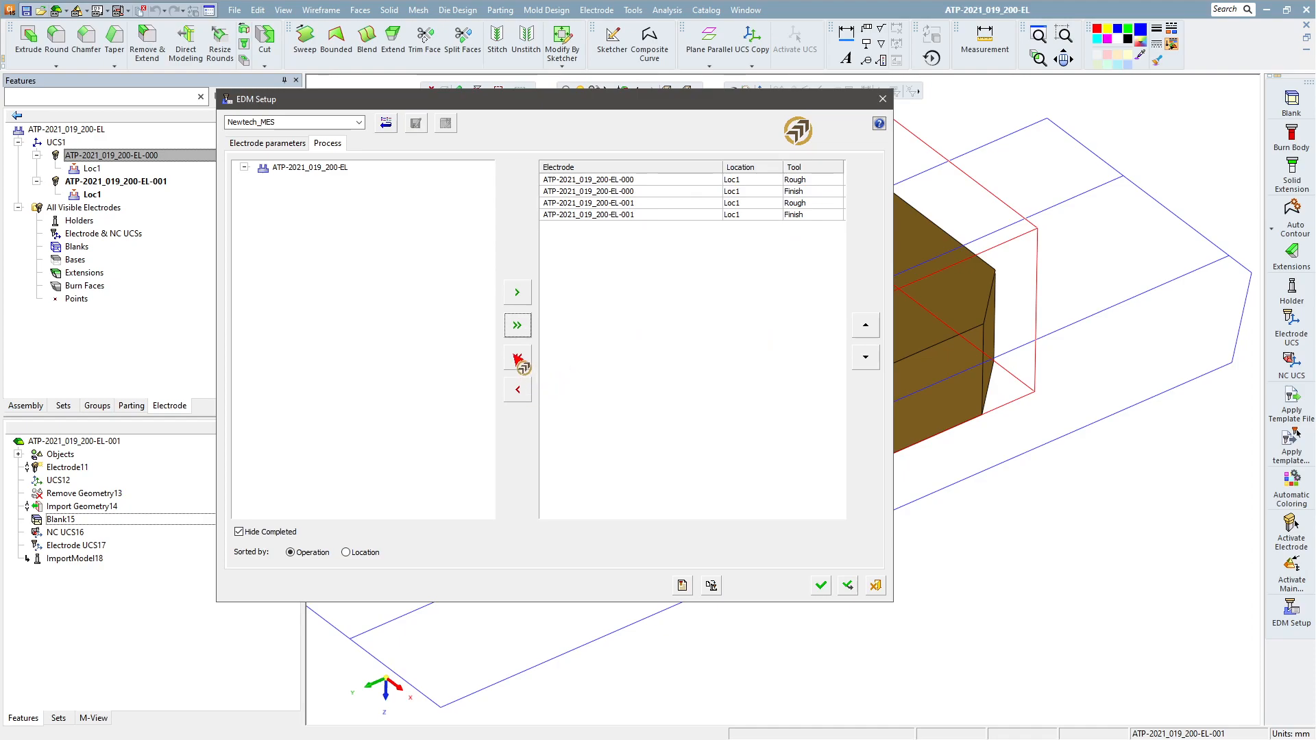
# Step: Post-process the burn sequence with the makino post processor to the file ATP-2021_019_200-EL.nc
pyautogui.click(711, 586)
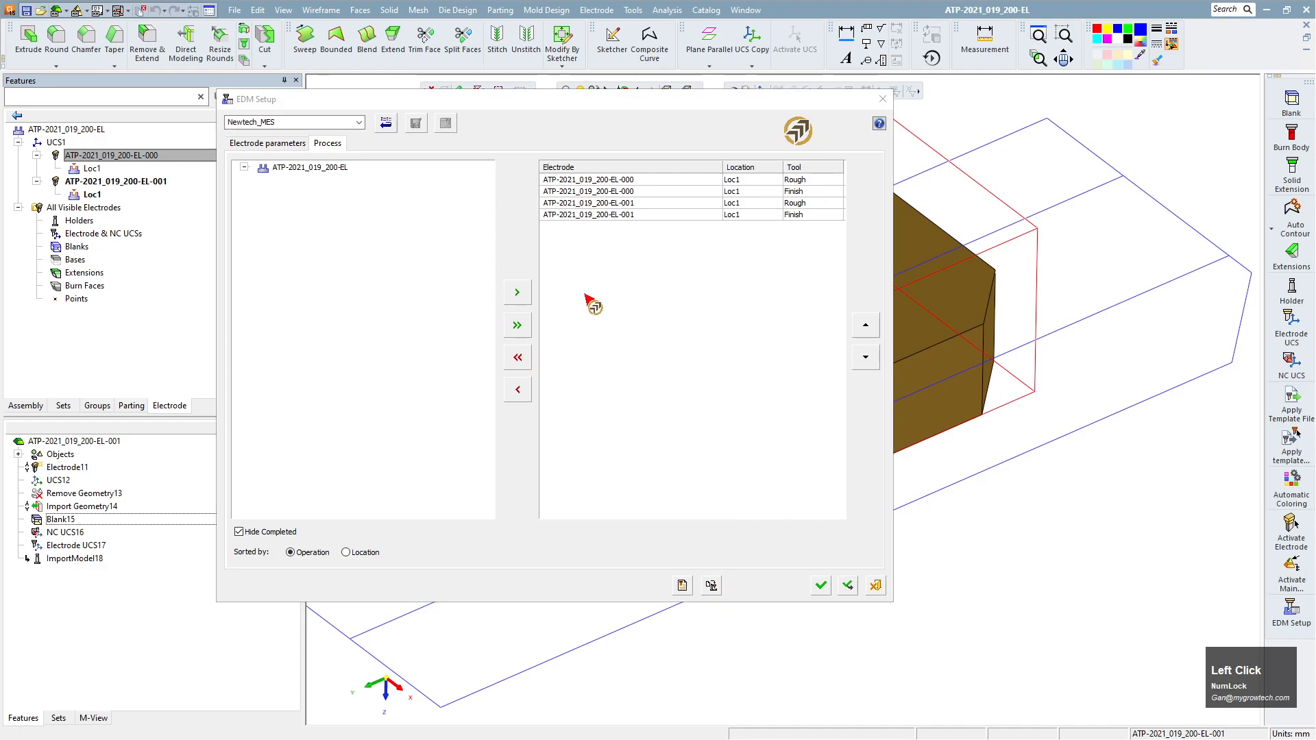
pyautogui.moveTo(595, 344); pyautogui.dragTo(707, 261)
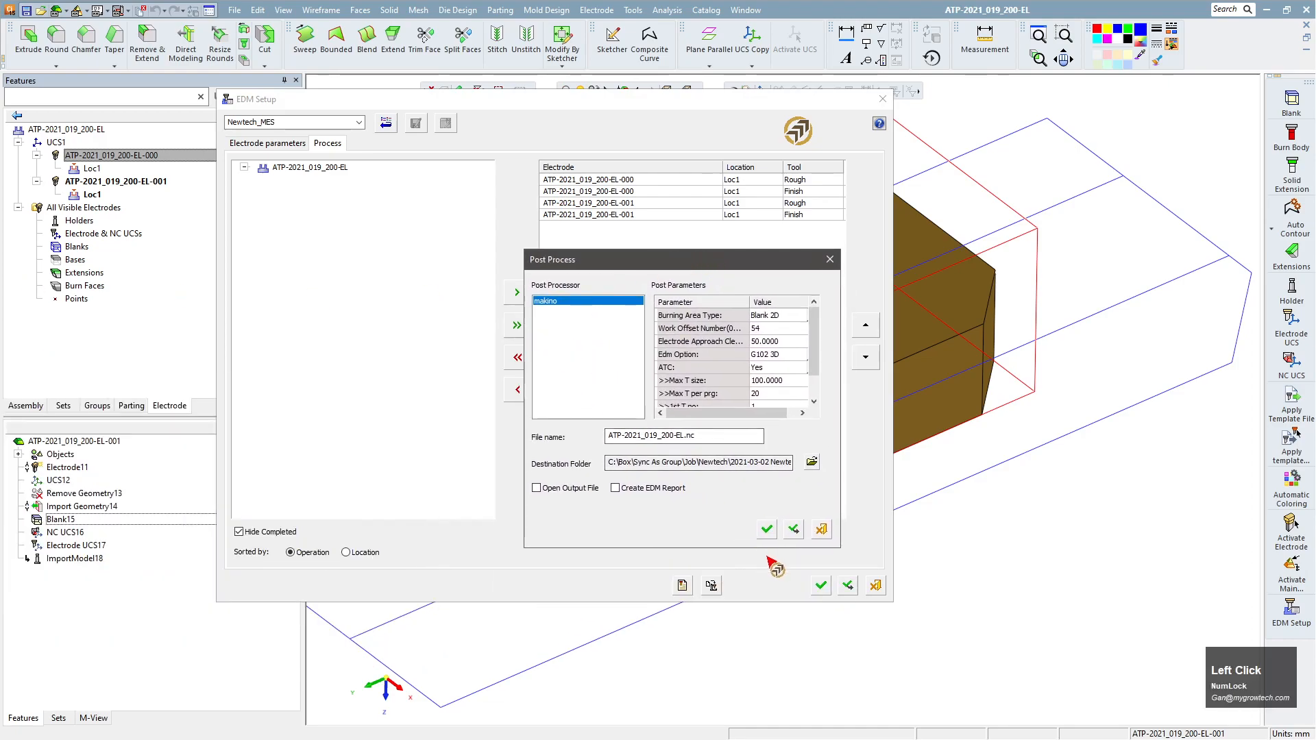
pyautogui.click(766, 529)
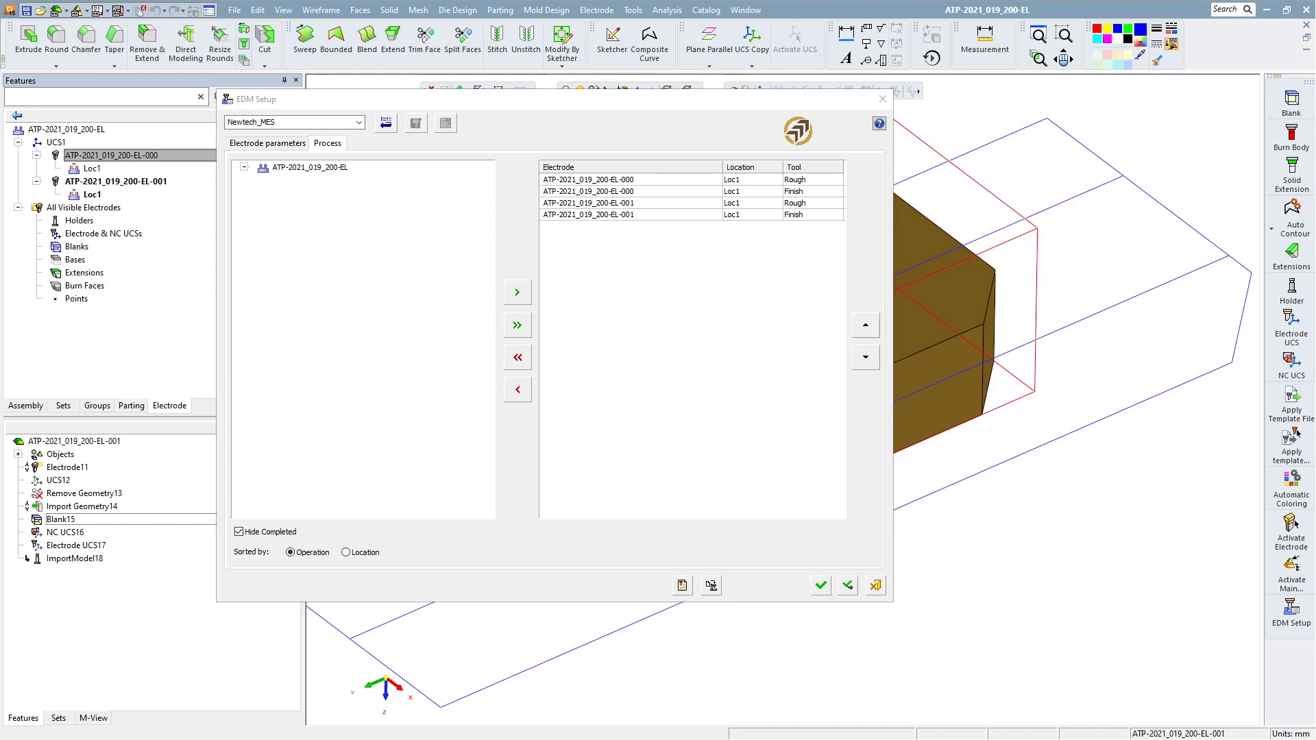
pyautogui.click(1296, 432)
pyautogui.click(1295, 431)
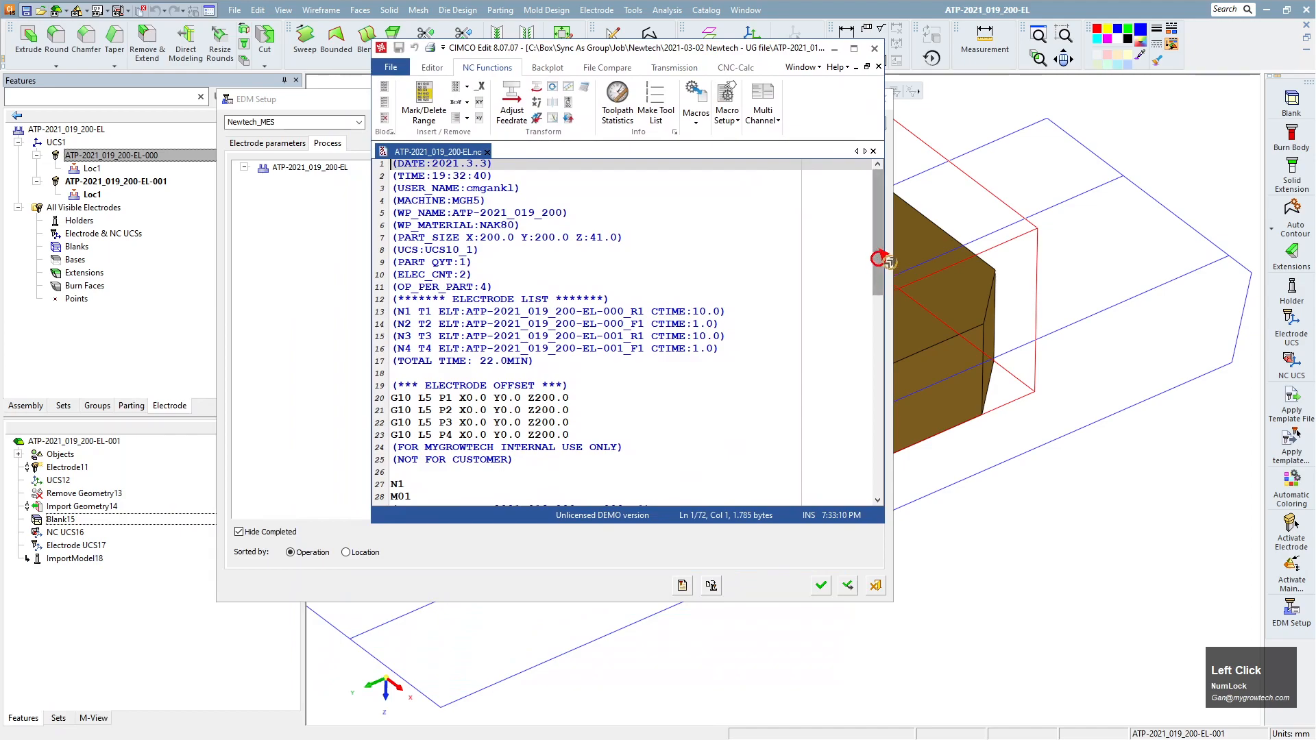
# Step: Review the generated NC program in CIMCO Edit, close it and accept the EDM setup
pyautogui.moveTo(886, 267); pyautogui.dragTo(885, 327)
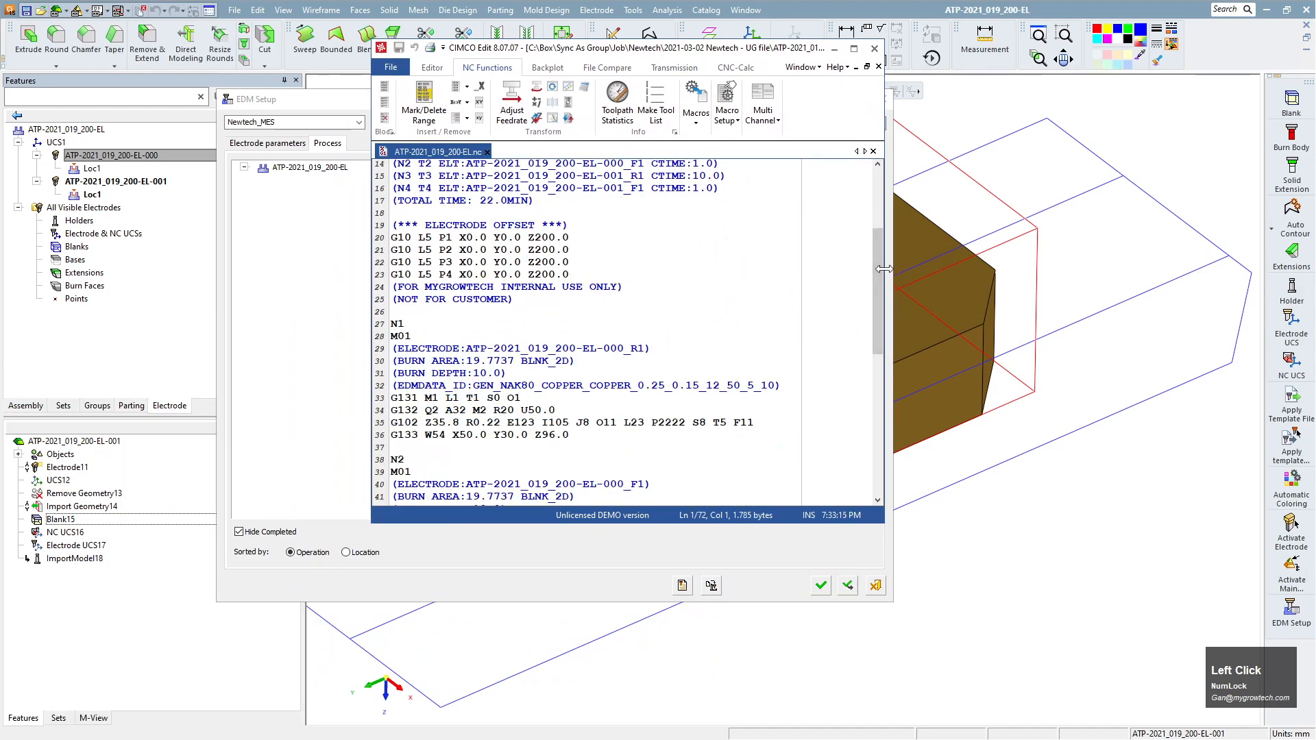
pyautogui.moveTo(877, 302); pyautogui.dragTo(881, 206)
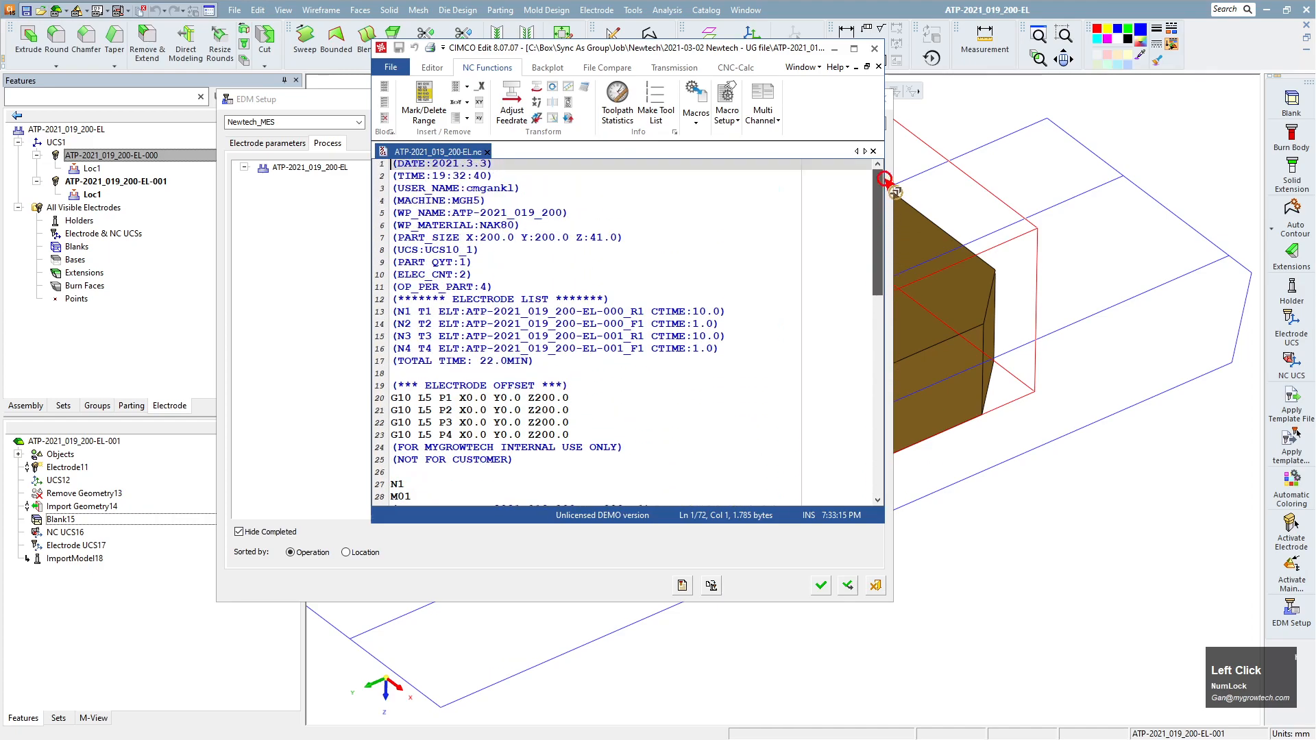
pyautogui.click(874, 48)
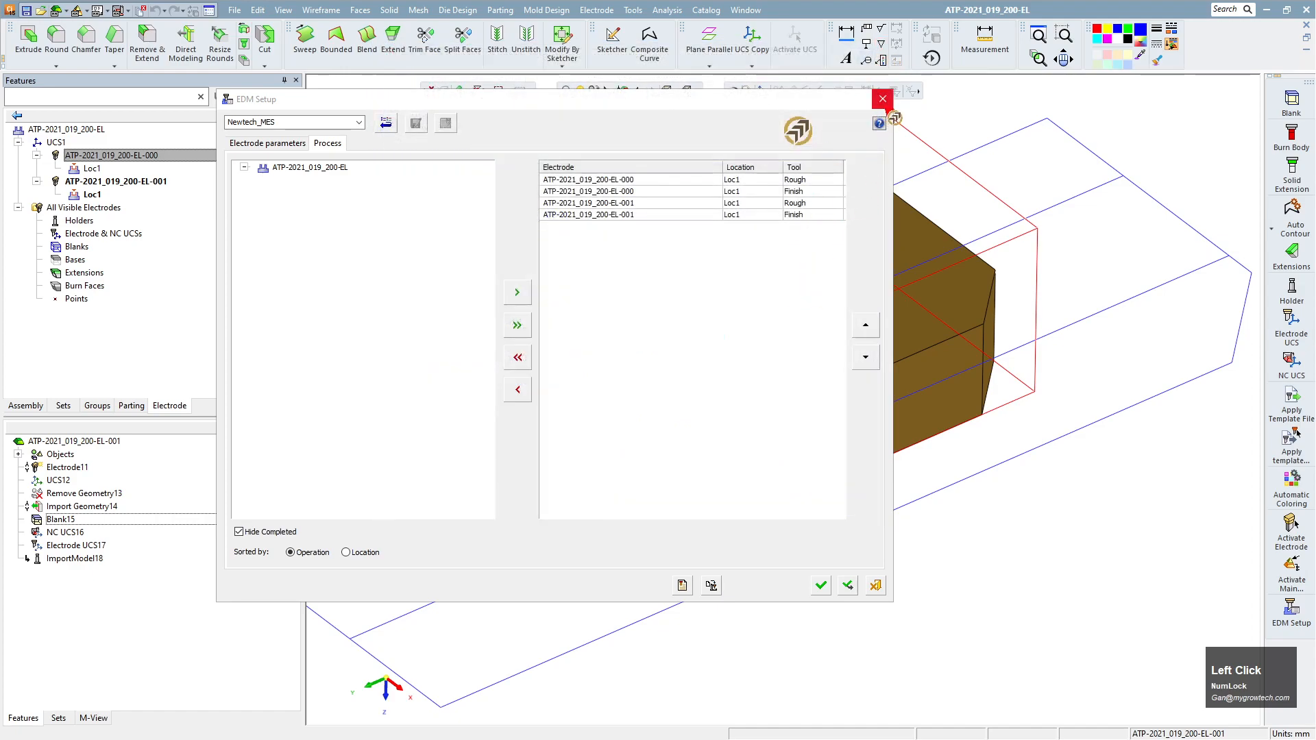
pyautogui.click(820, 585)
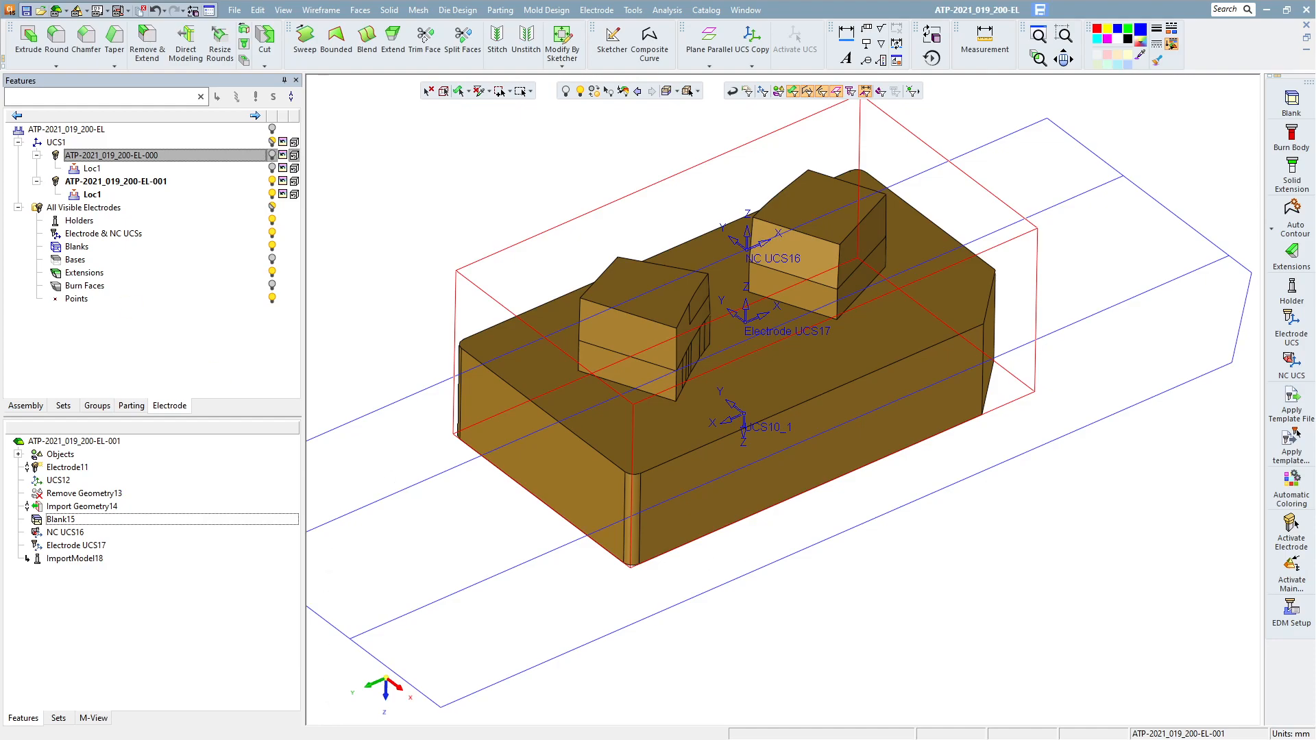
pyautogui.click(1296, 433)
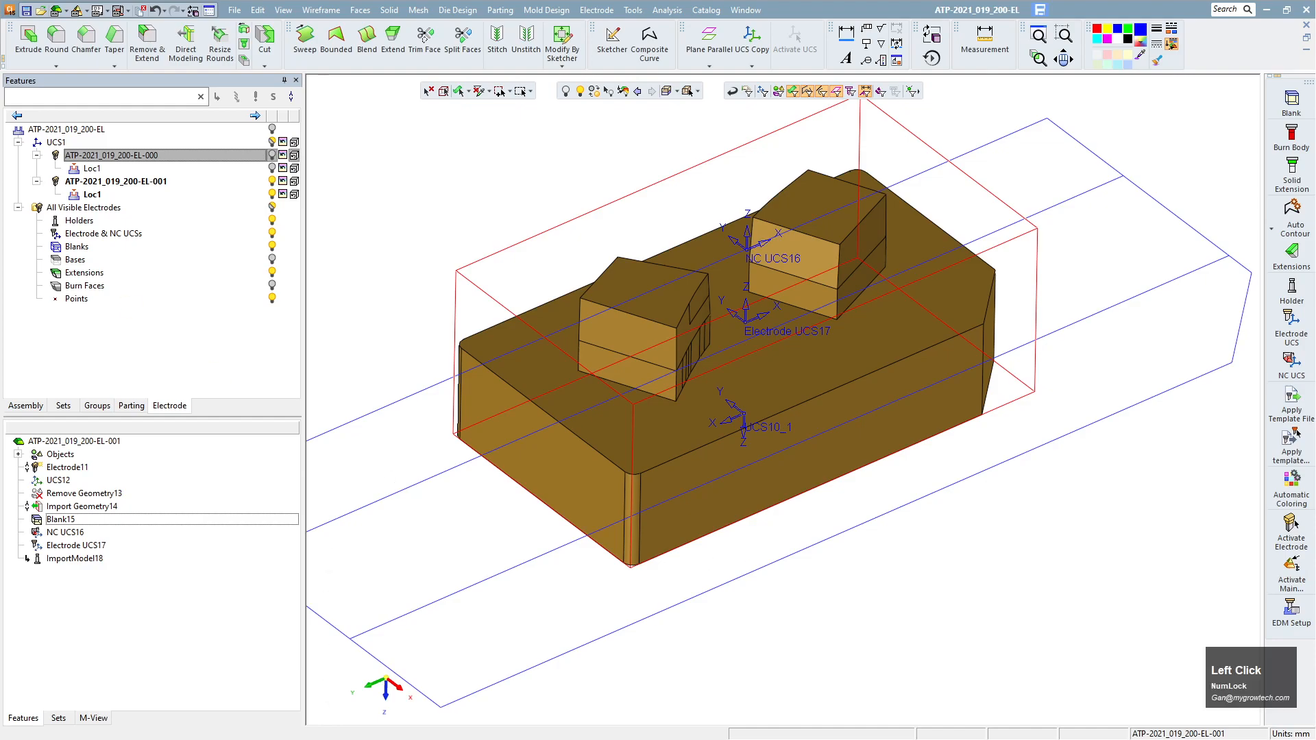